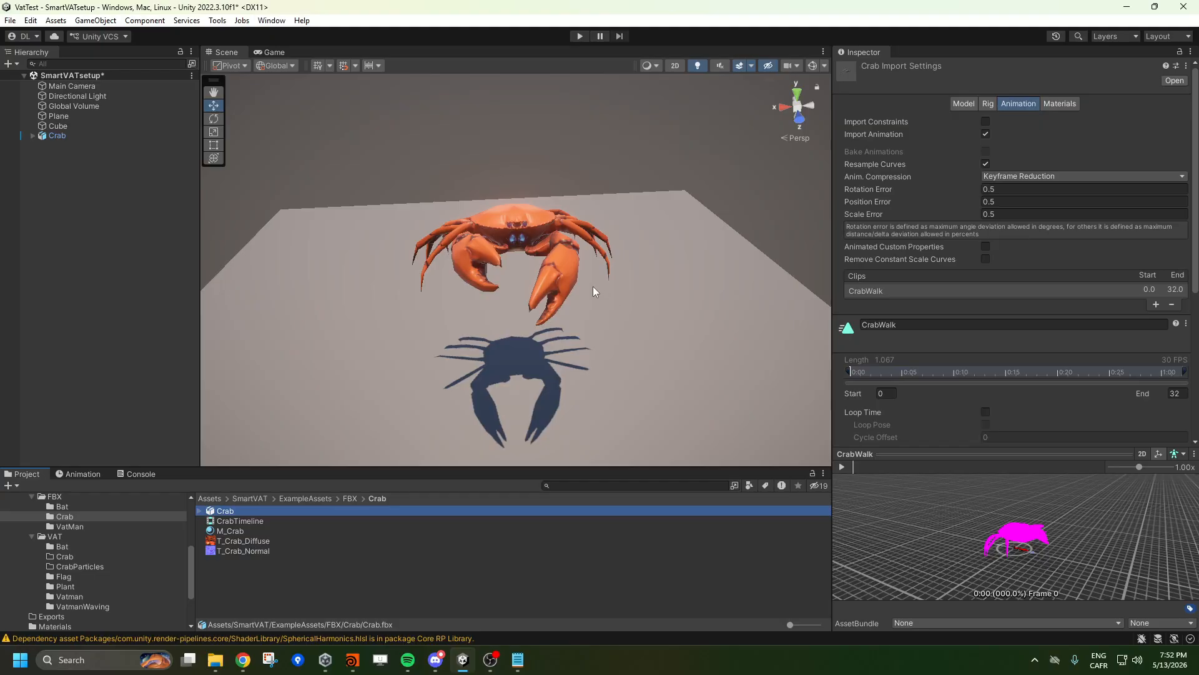
Examine the crab in the scene and play the CrabWalk animation preview of the Crab FBX asset.
alt+drag(606, 296, 536, 260)
click(565, 279)
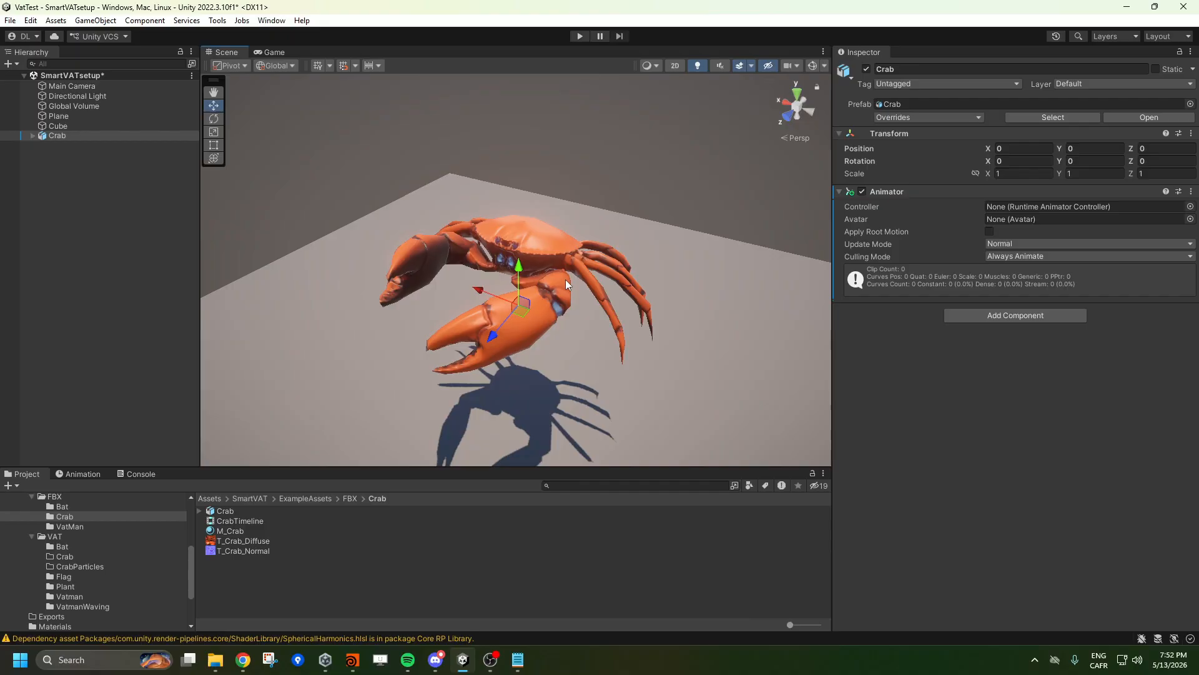
click(231, 510)
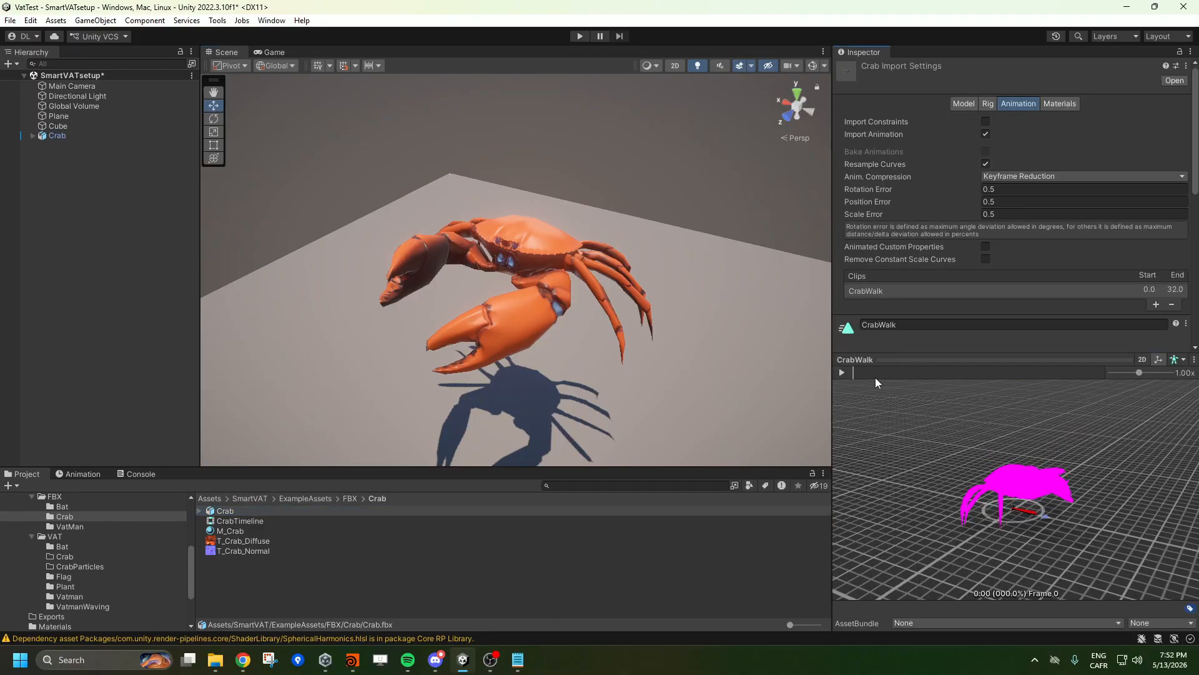
click(843, 373)
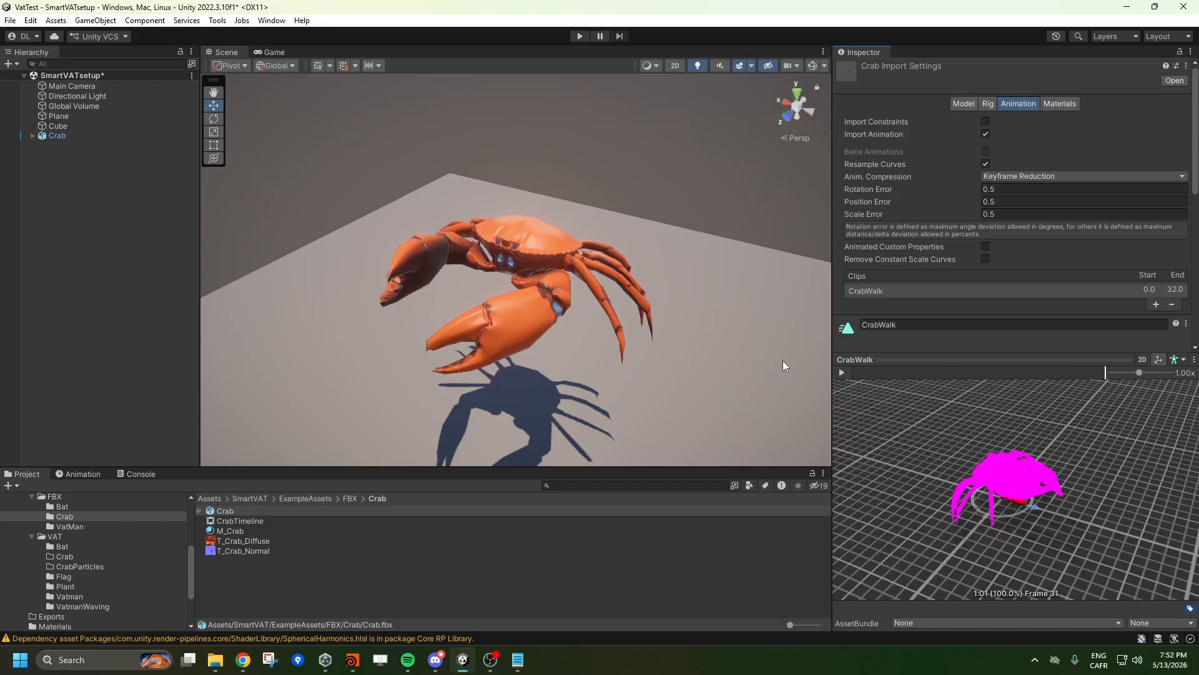
click(517, 231)
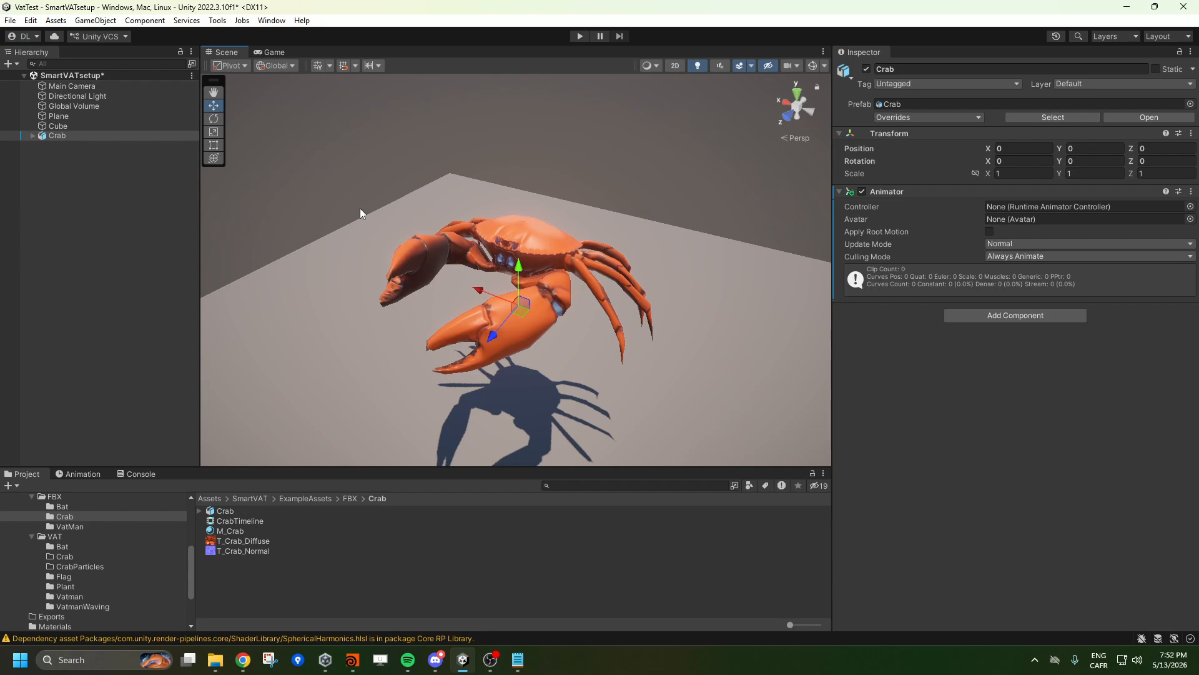
Open the Smart VAT tool, accepting the creation of its default settings file, and dock its window beside the Inspector.
click(217, 20)
mouse_move(244, 48)
click(320, 52)
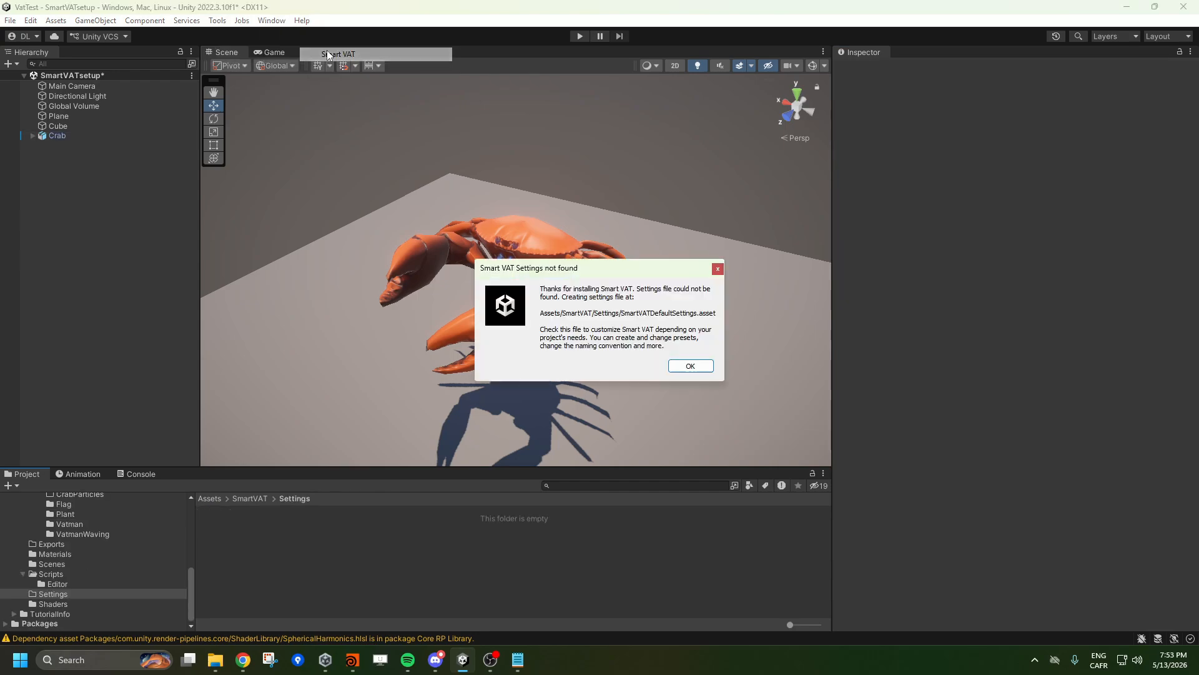
drag(587, 270, 595, 217)
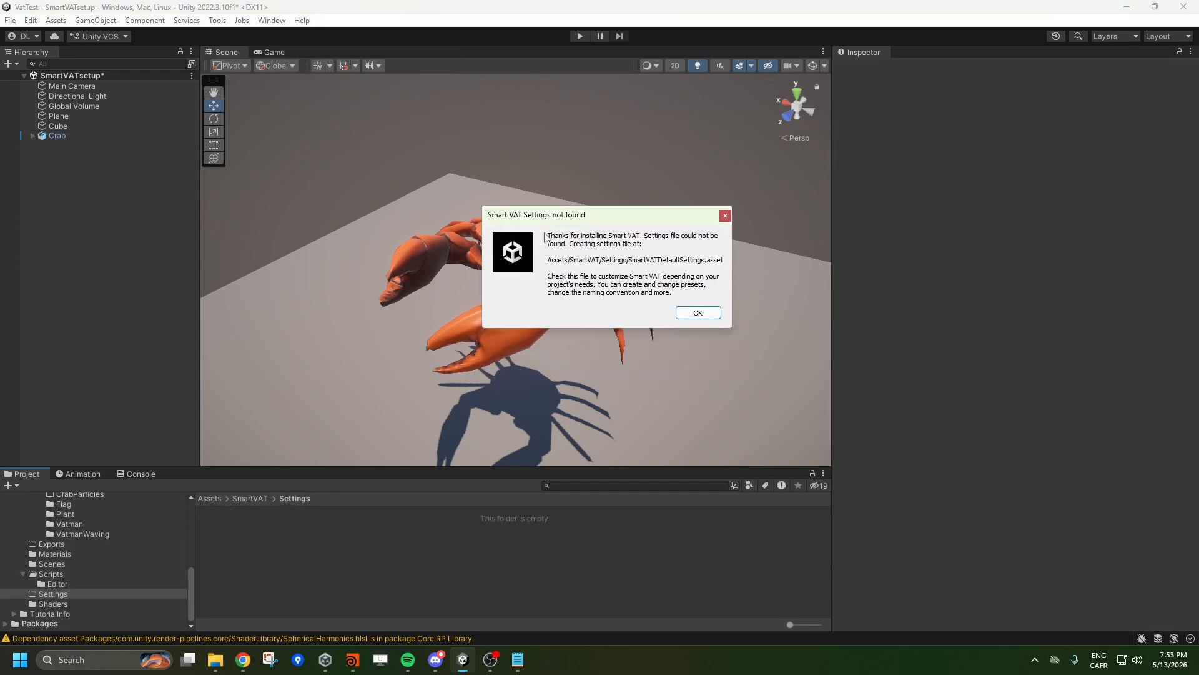
click(704, 314)
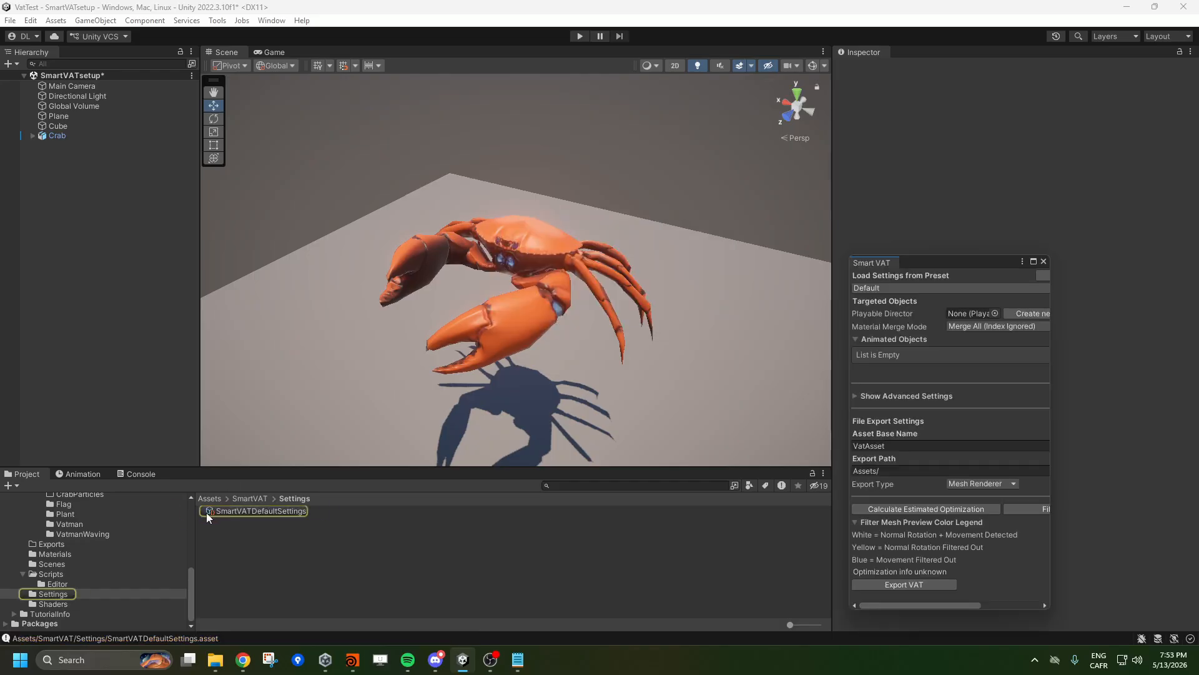
click(245, 512)
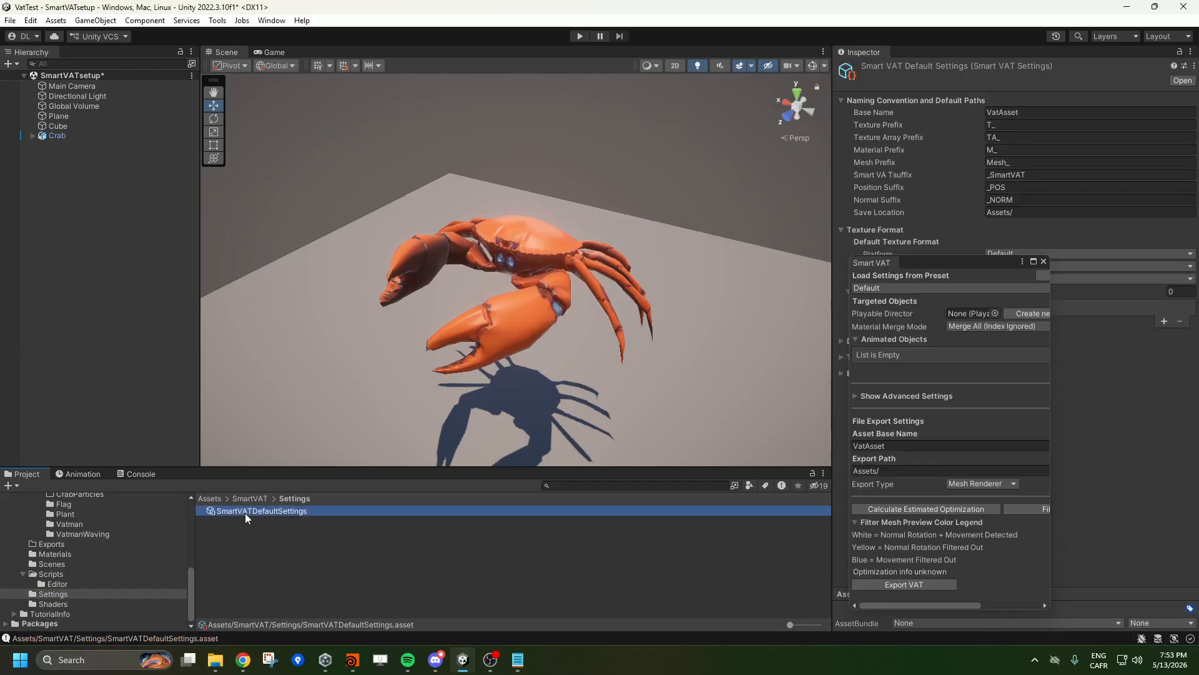
drag(937, 264, 908, 55)
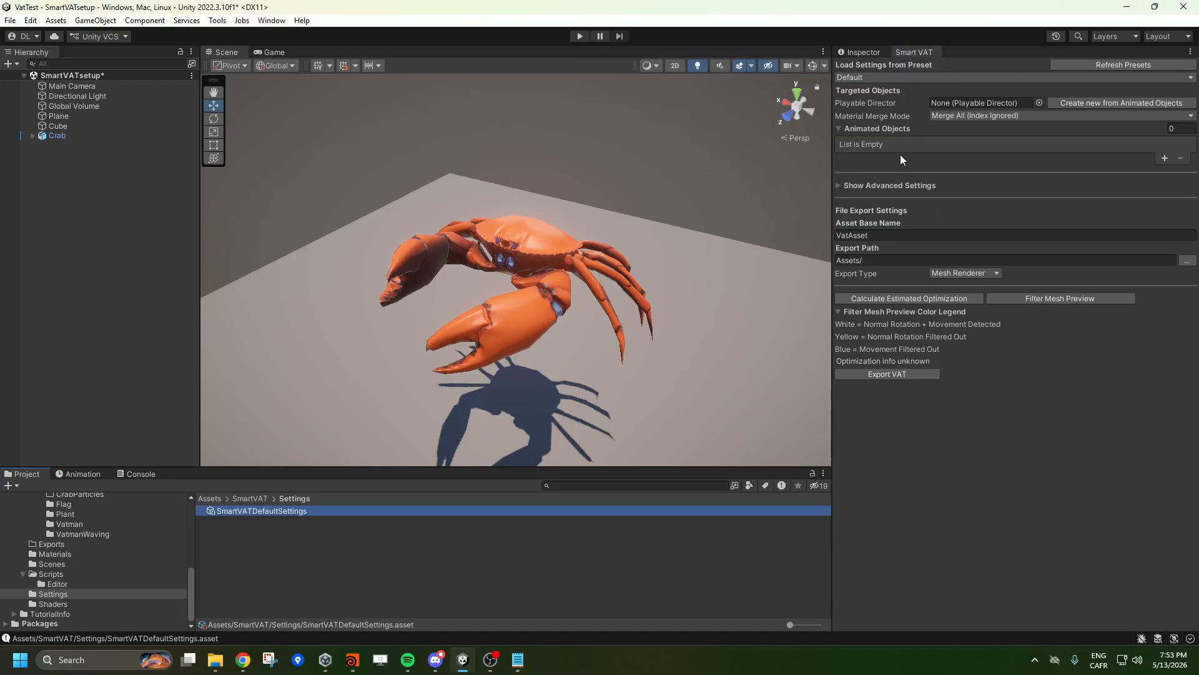
Add the child Crab mesh to Smart VAT's animated objects and create a playable director from it, overwriting CrabTimeline.playable in ExampleAssets/FBX/Crab.
click(32, 135)
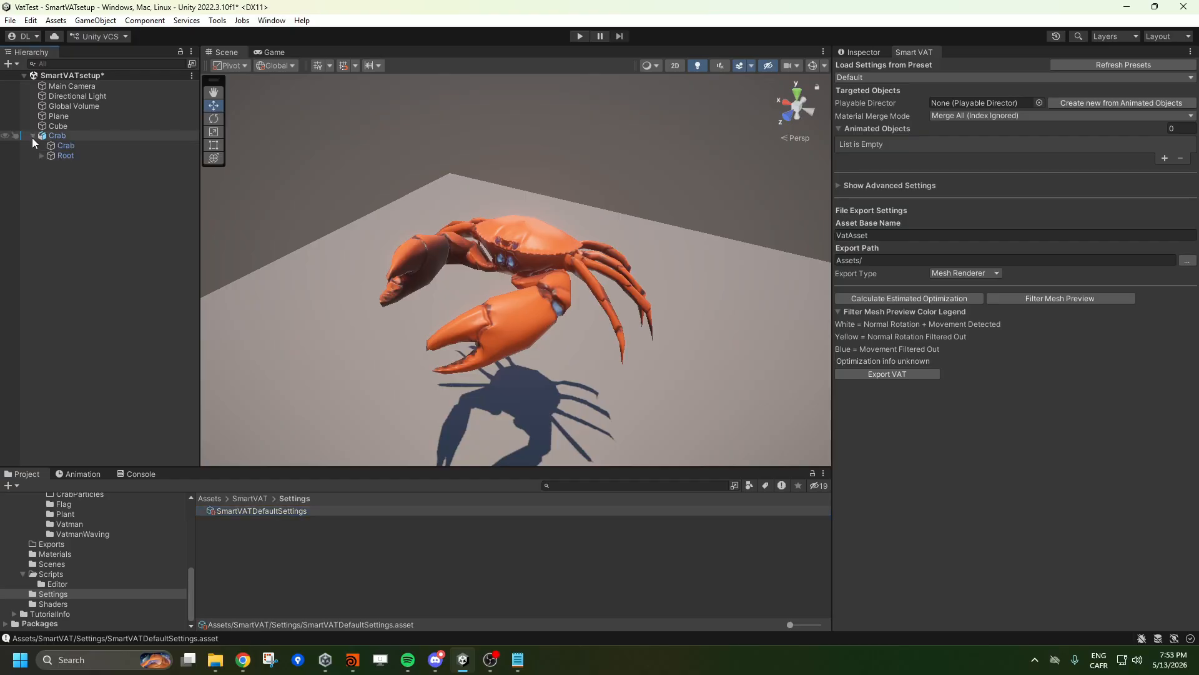
drag(63, 148, 942, 130)
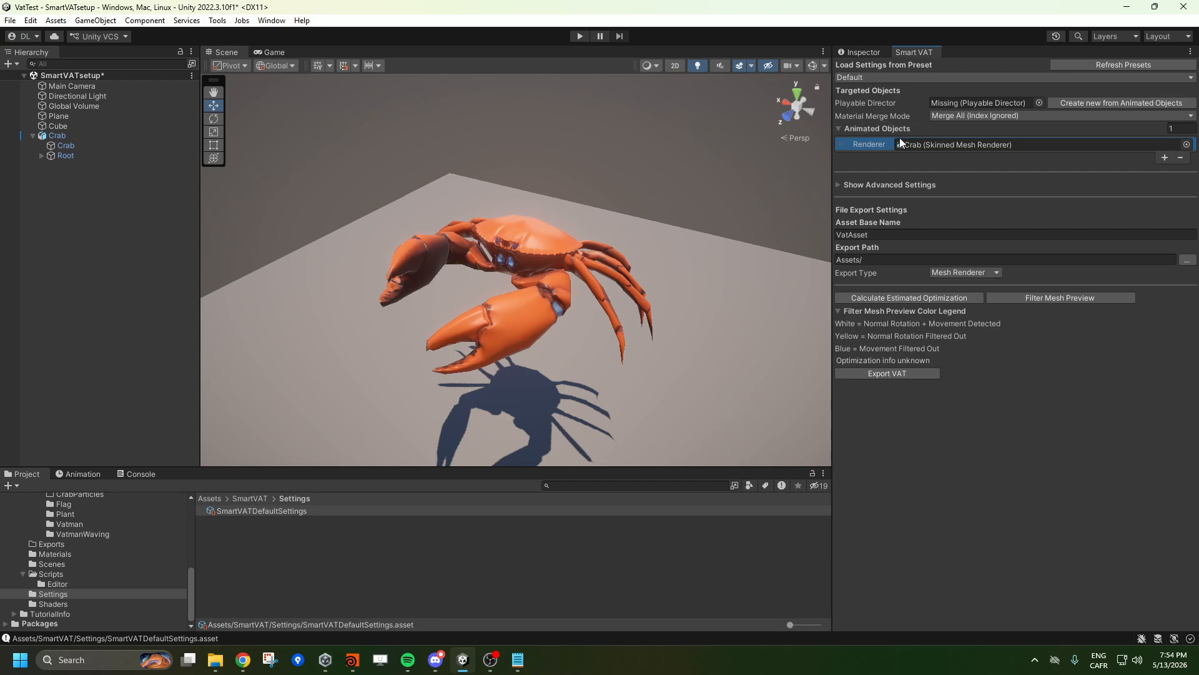
click(1073, 104)
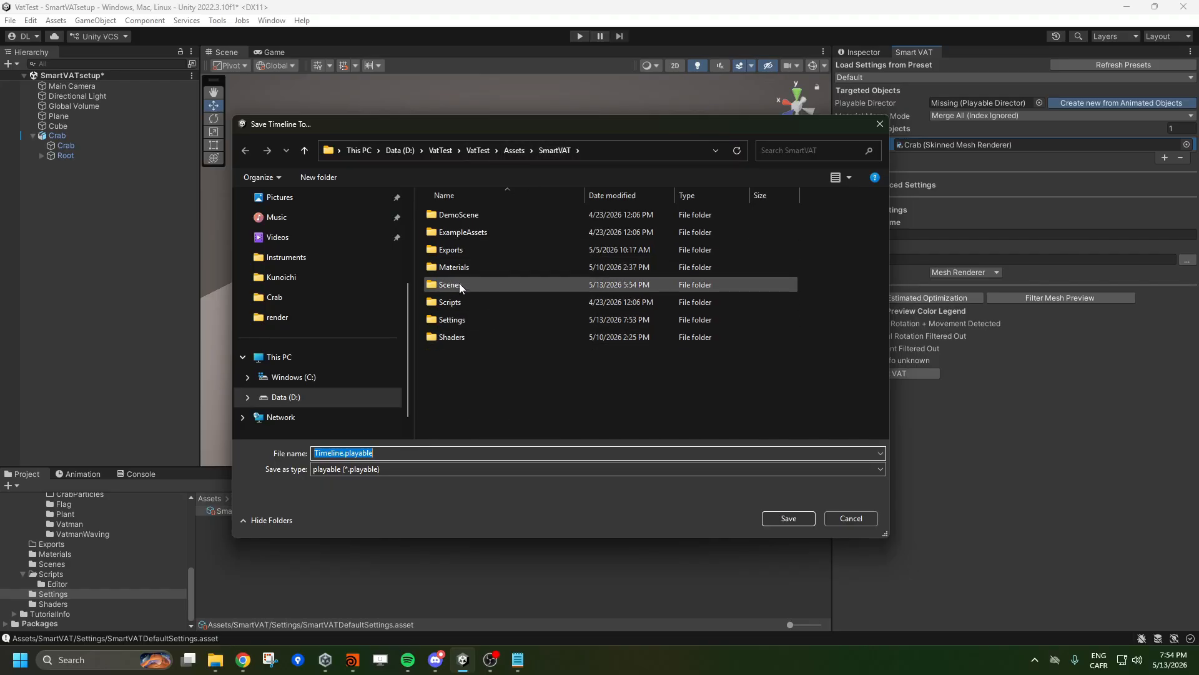
double_click(460, 231)
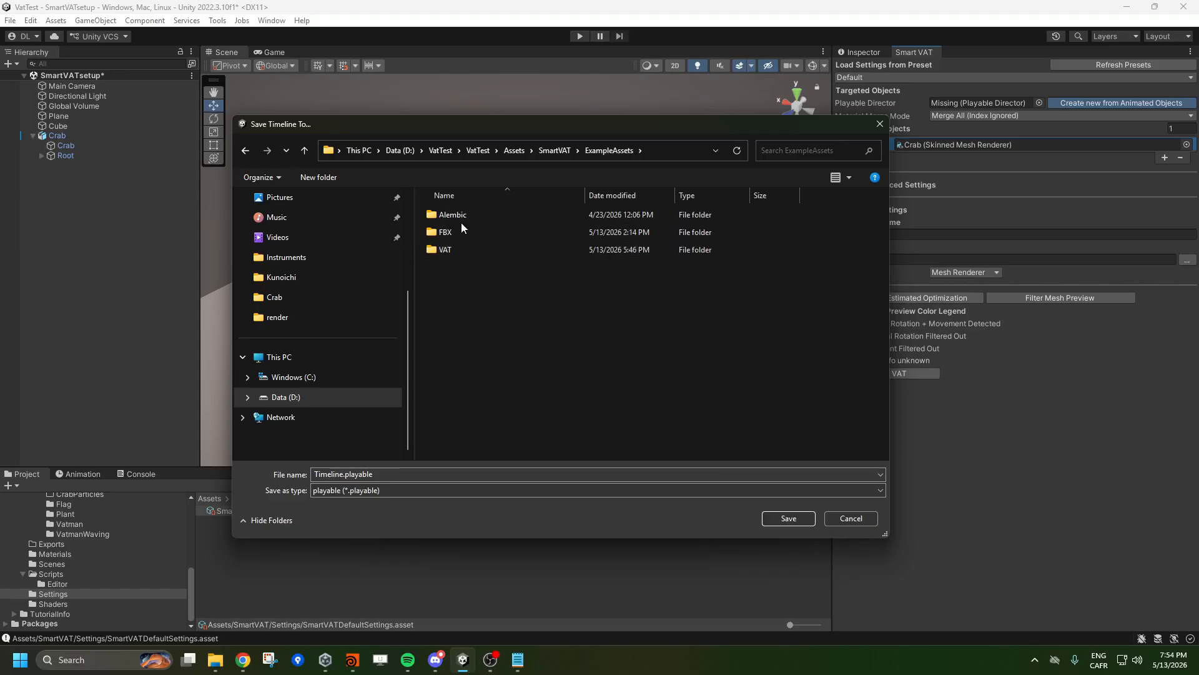
double_click(456, 230)
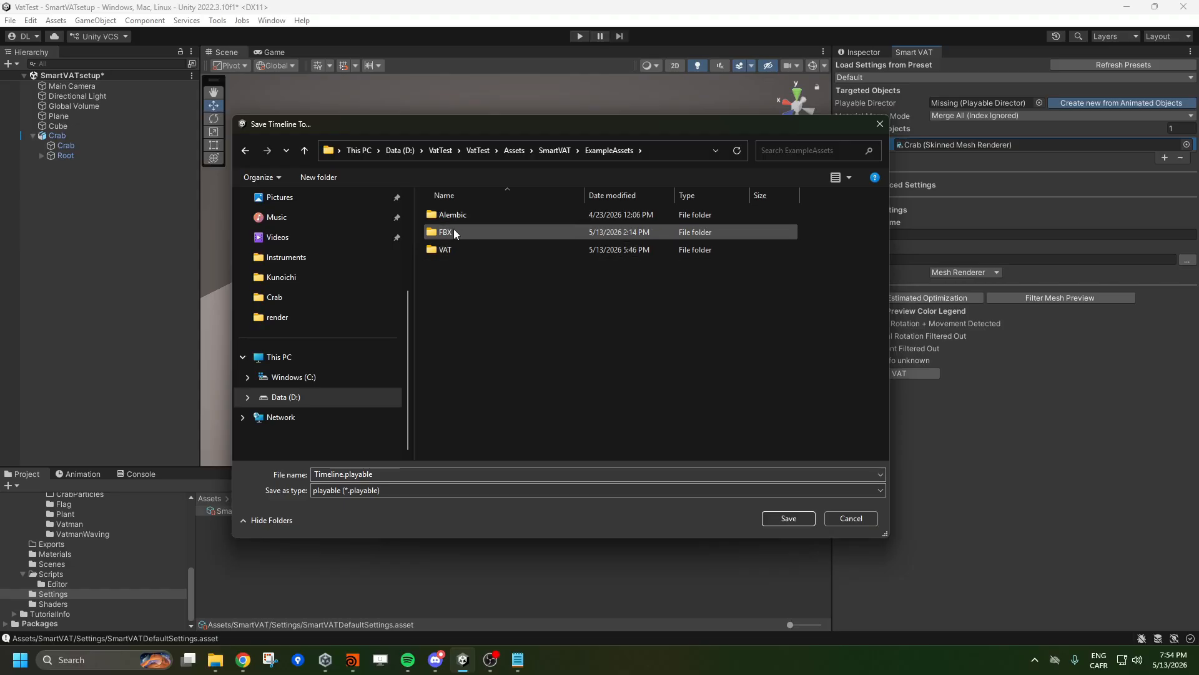
double_click(468, 234)
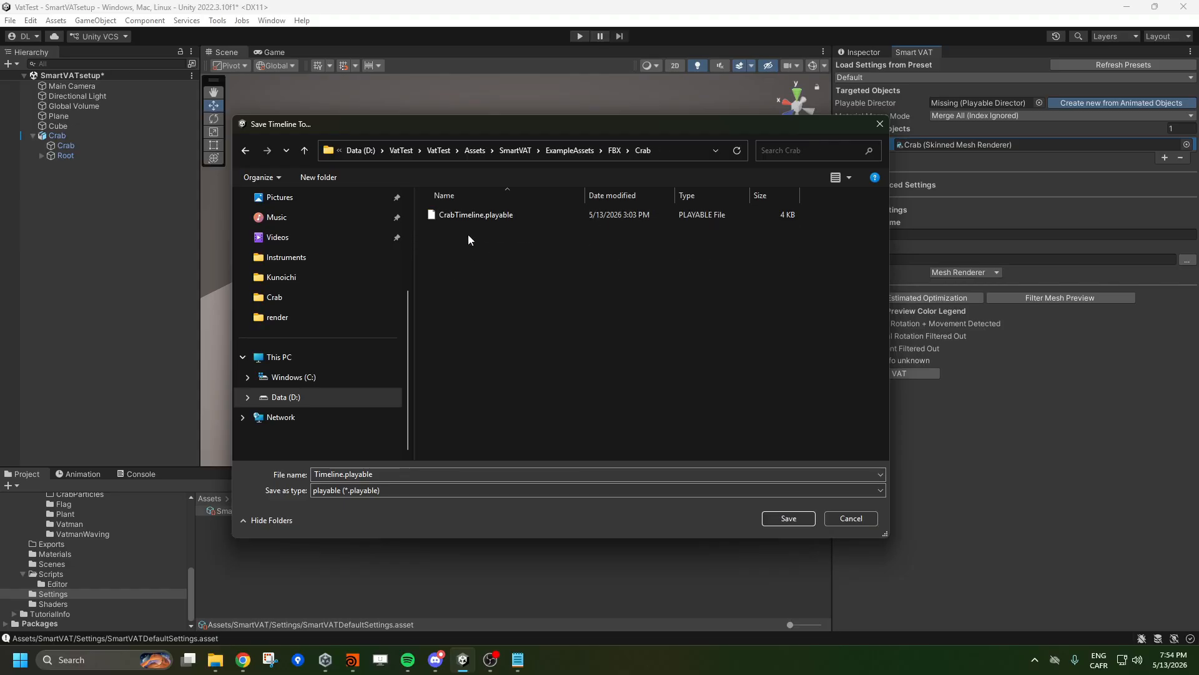
click(319, 473)
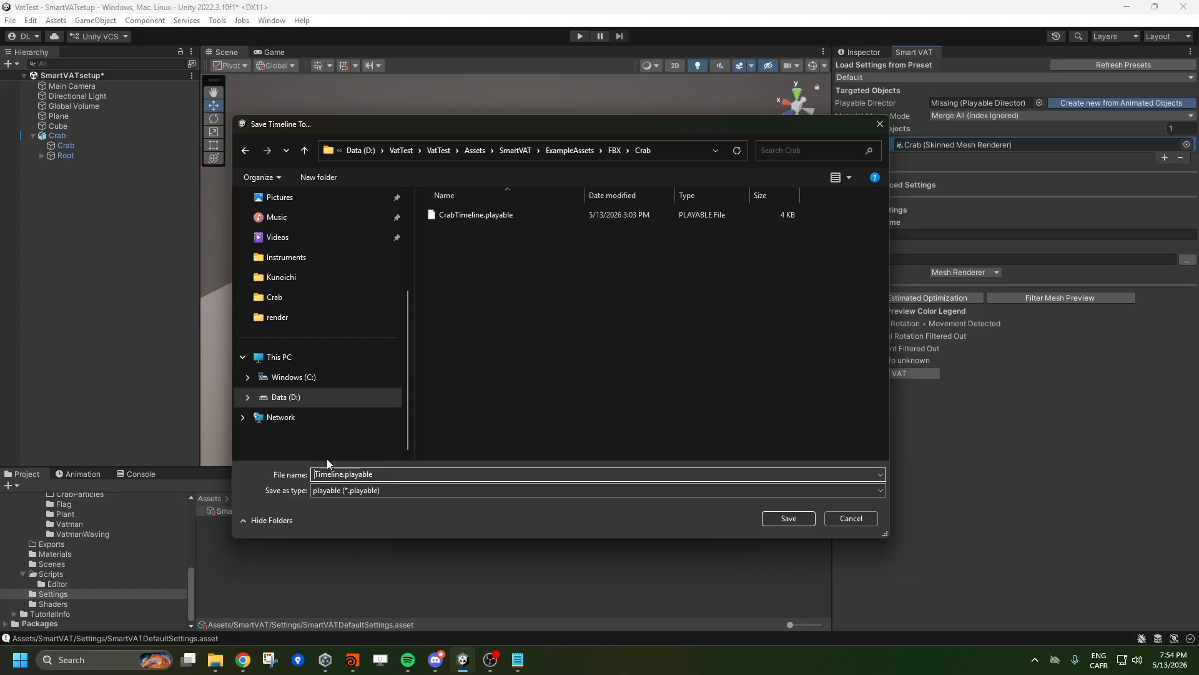
click(462, 216)
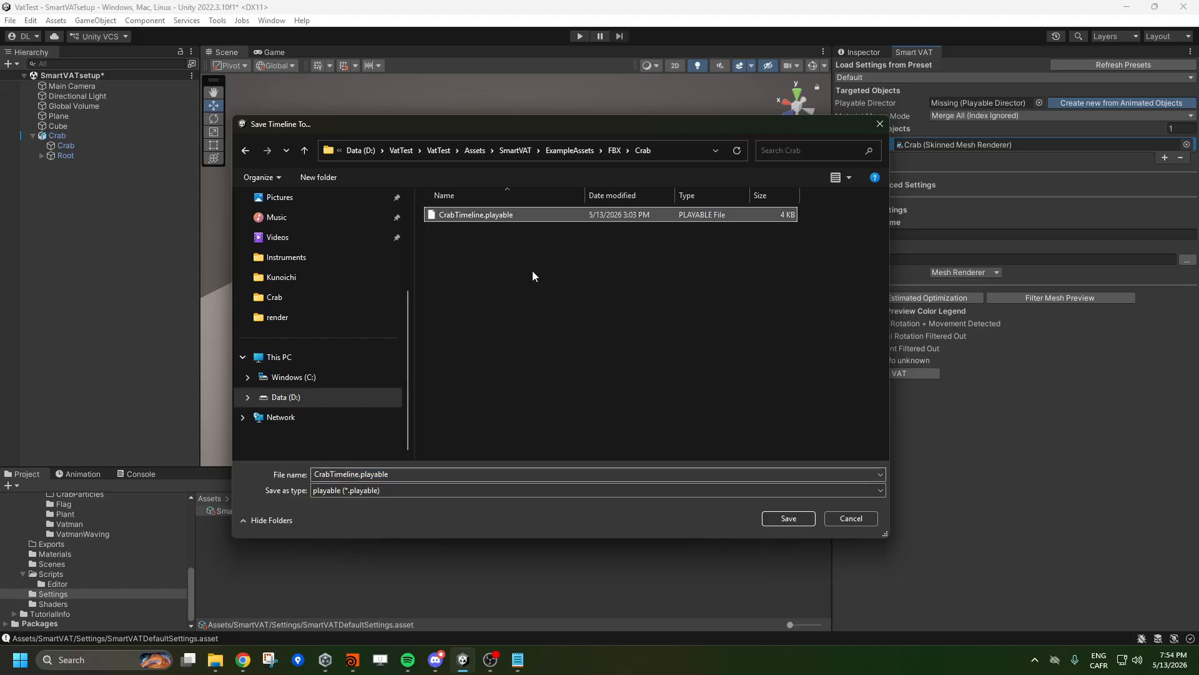
click(788, 518)
click(628, 329)
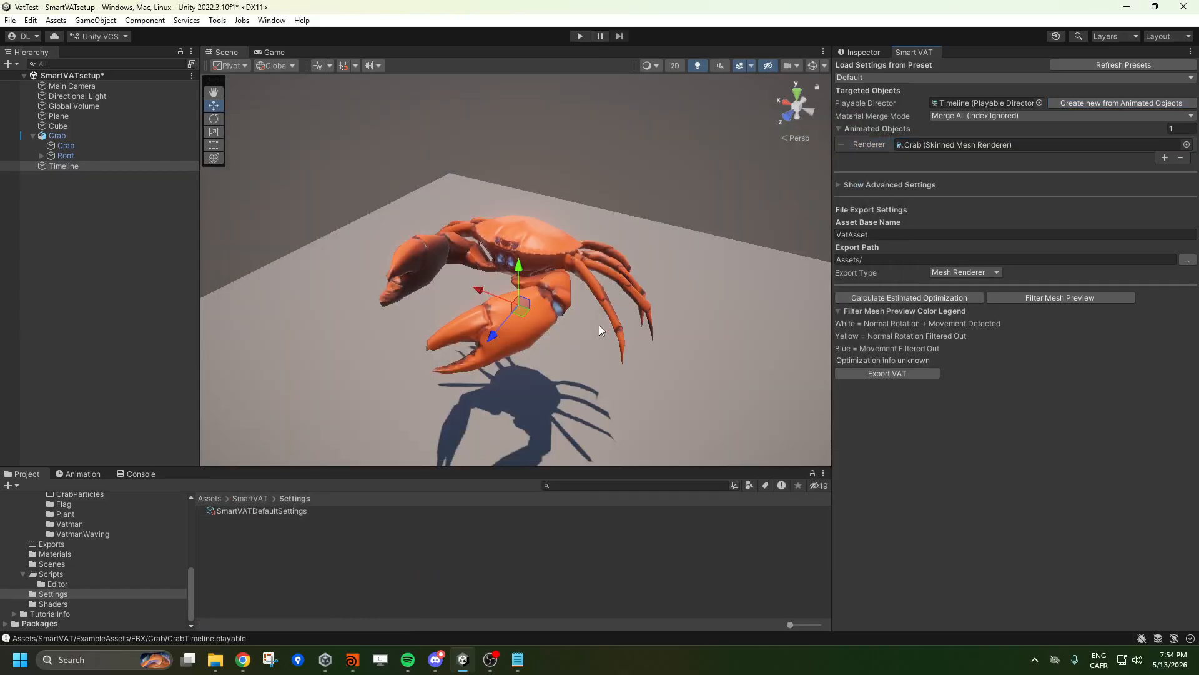
Set the export path to Assets/SmartVAT/ExampleAssets/VAT/Crab/ and the asset base name to Crab.
click(856, 234)
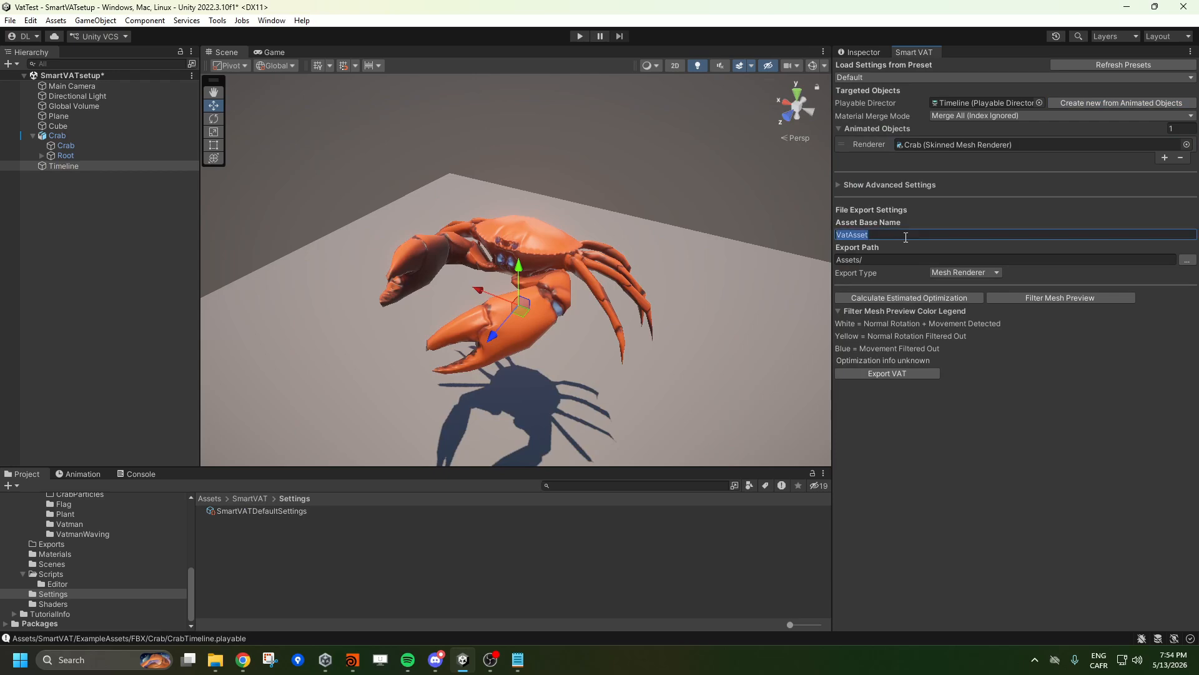
click(890, 260)
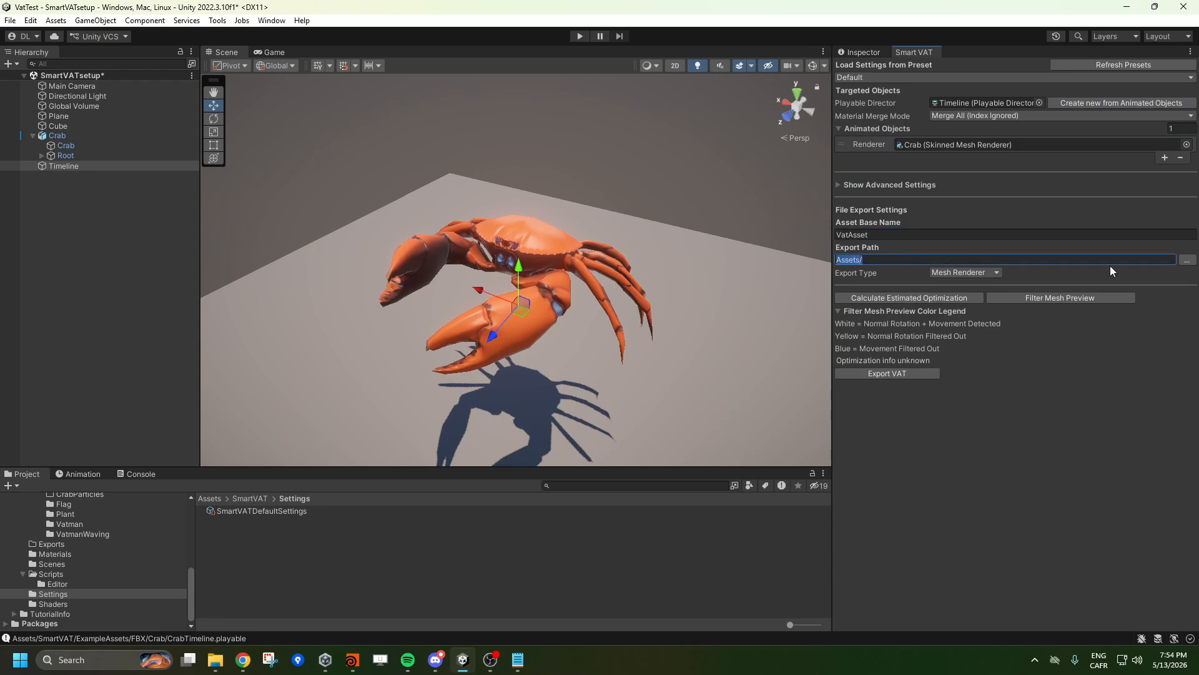
click(1186, 259)
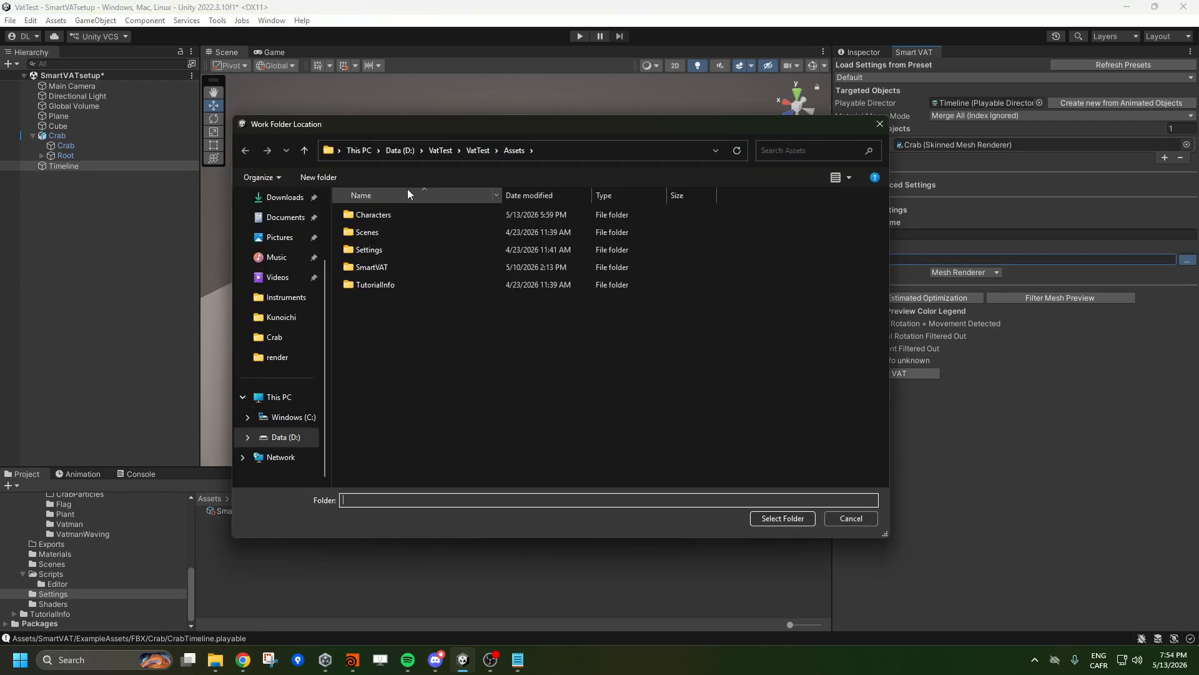
double_click(381, 267)
double_click(383, 268)
double_click(373, 250)
double_click(375, 232)
click(782, 518)
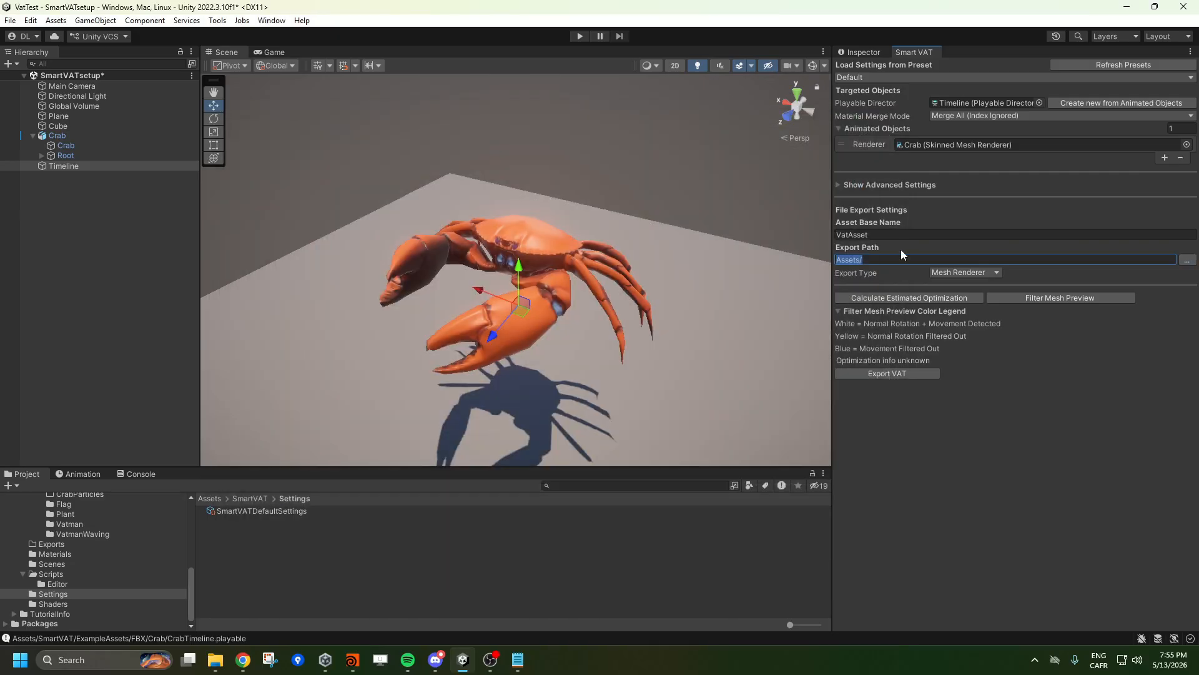
click(924, 234)
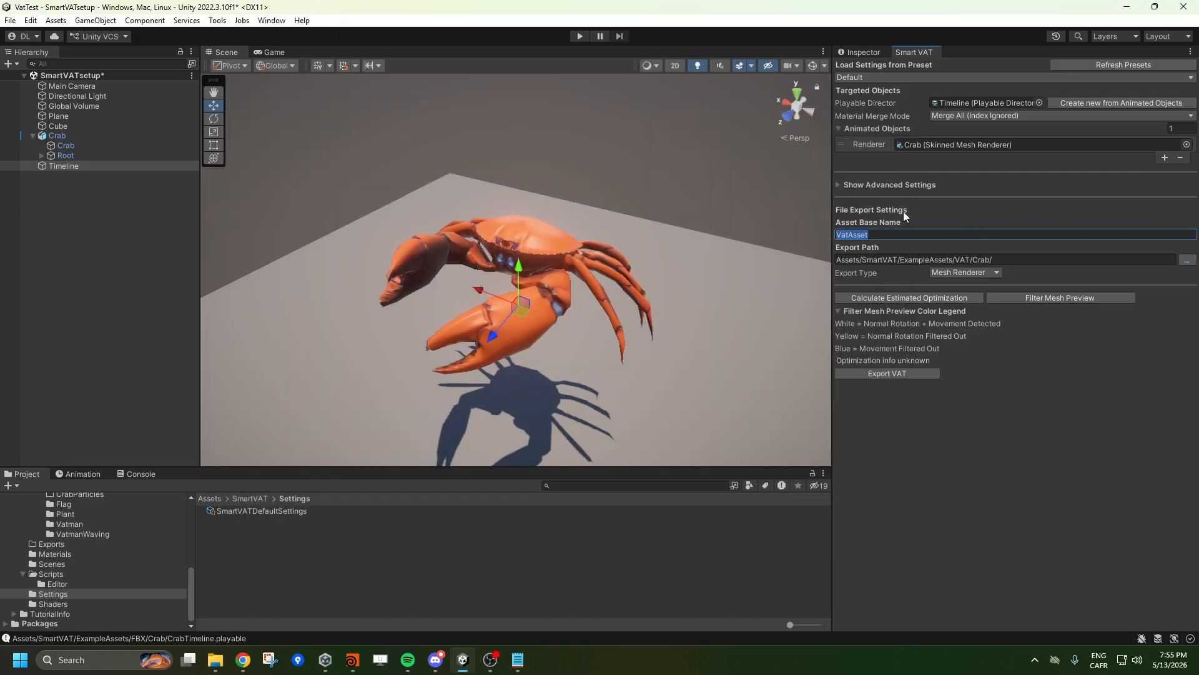
text(Crab)
Try to calculate the crab's estimated VAT optimization.
right_drag(613, 364, 650, 388)
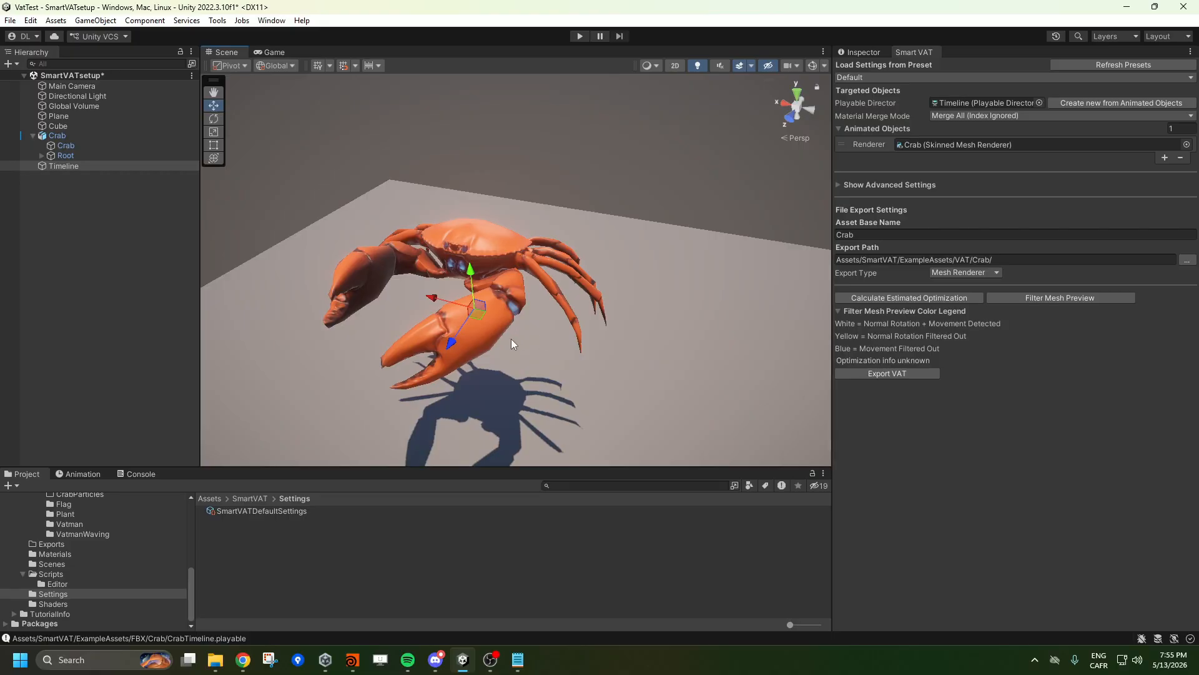
click(871, 299)
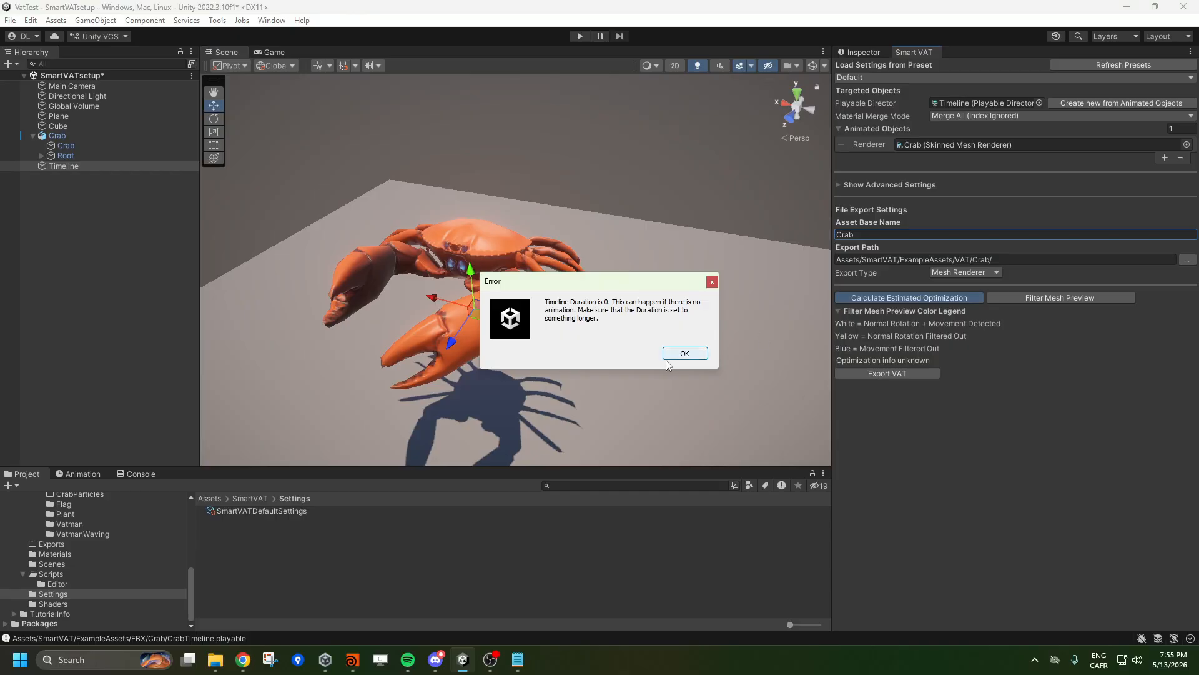
click(679, 358)
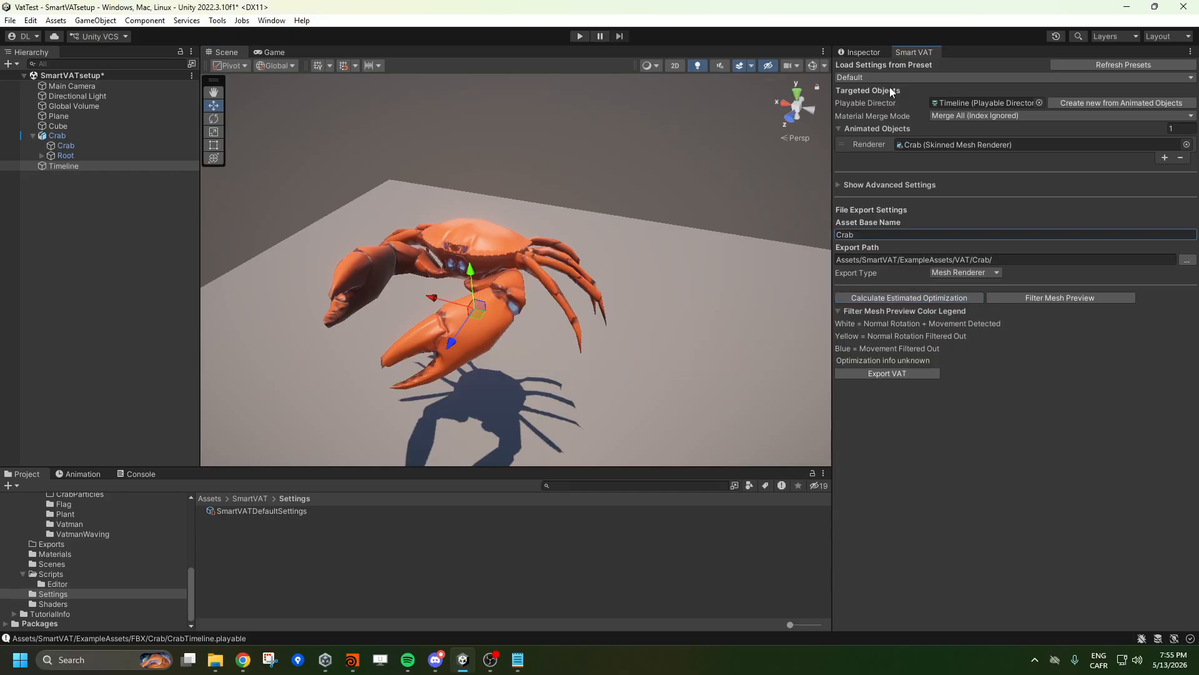
Open the Timeline object's CrabTimeline asset in the Timeline editor and dock that editor below the Inspector.
click(868, 53)
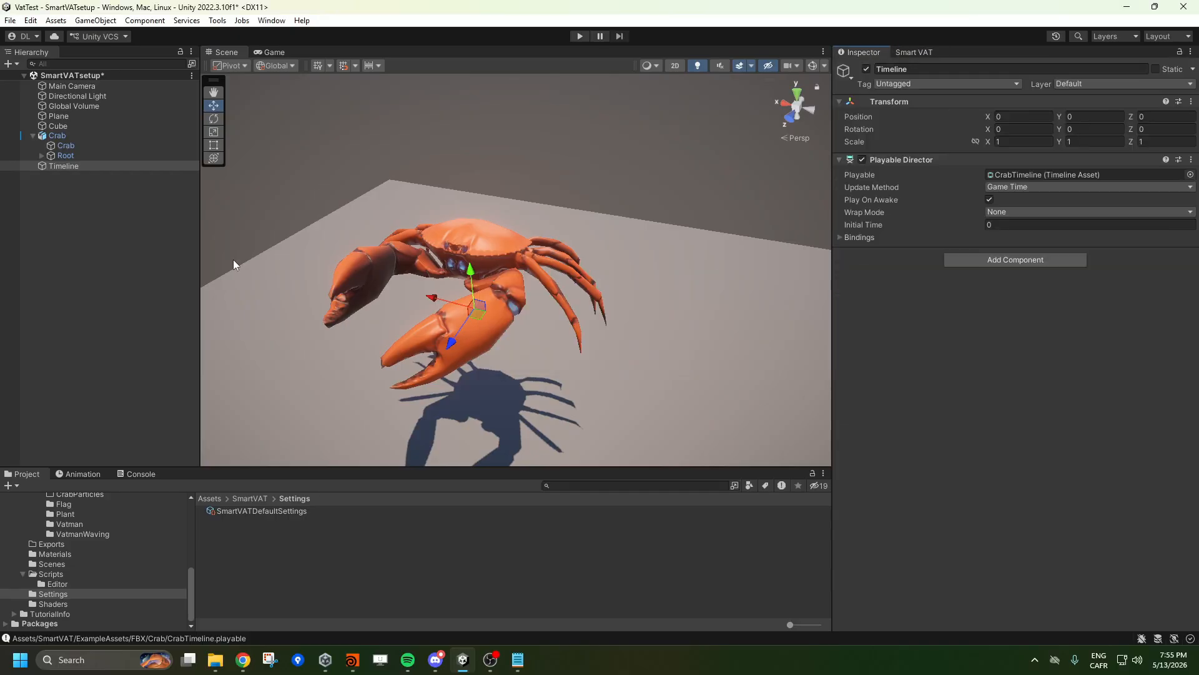
click(80, 195)
click(93, 165)
double_click(1079, 175)
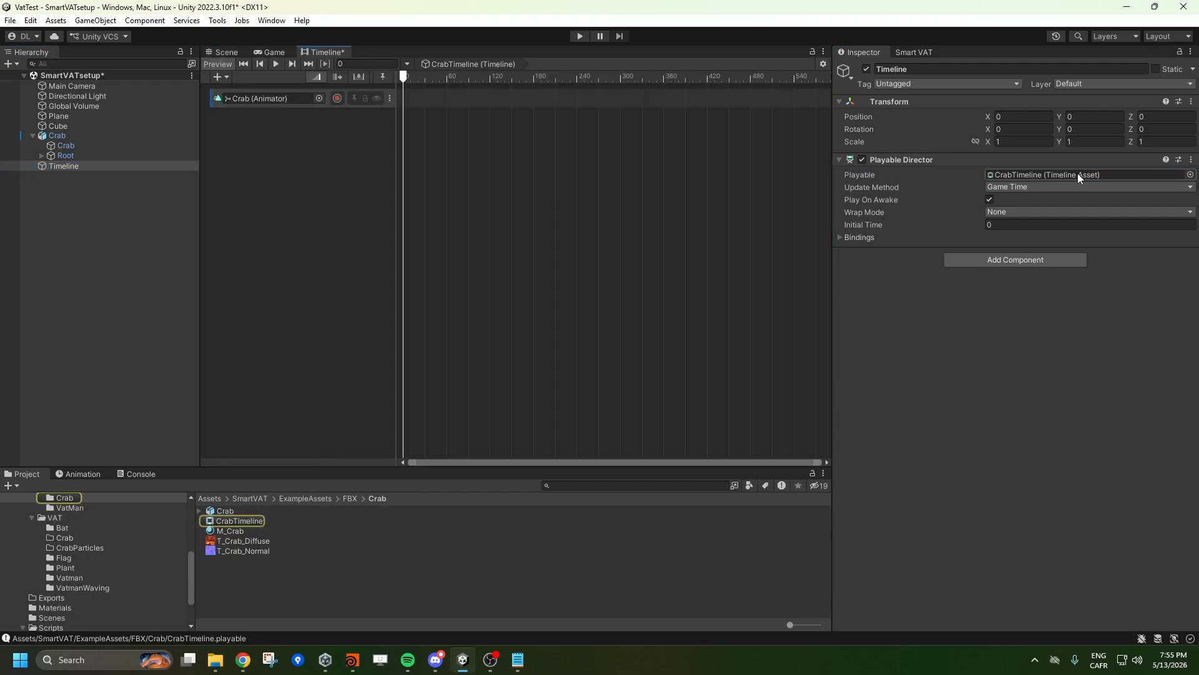
drag(306, 51, 902, 538)
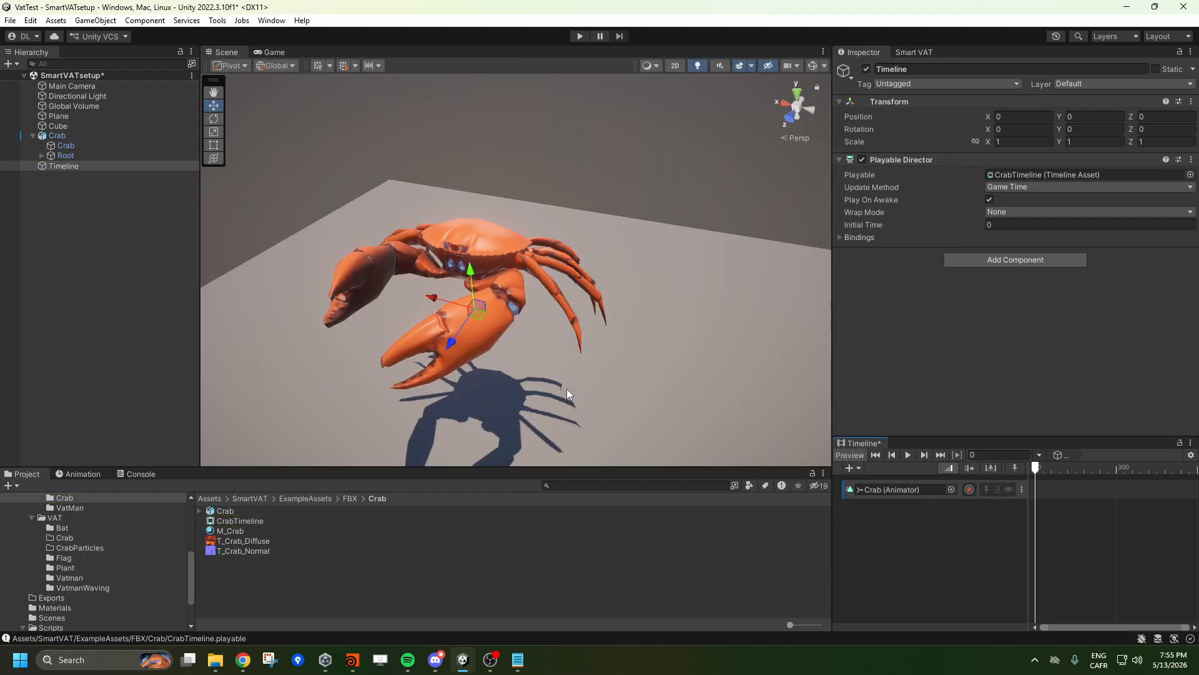
Place the Crab FBX's CrabWalk clip on the Crab animator track, starting at frame 0.
click(199, 510)
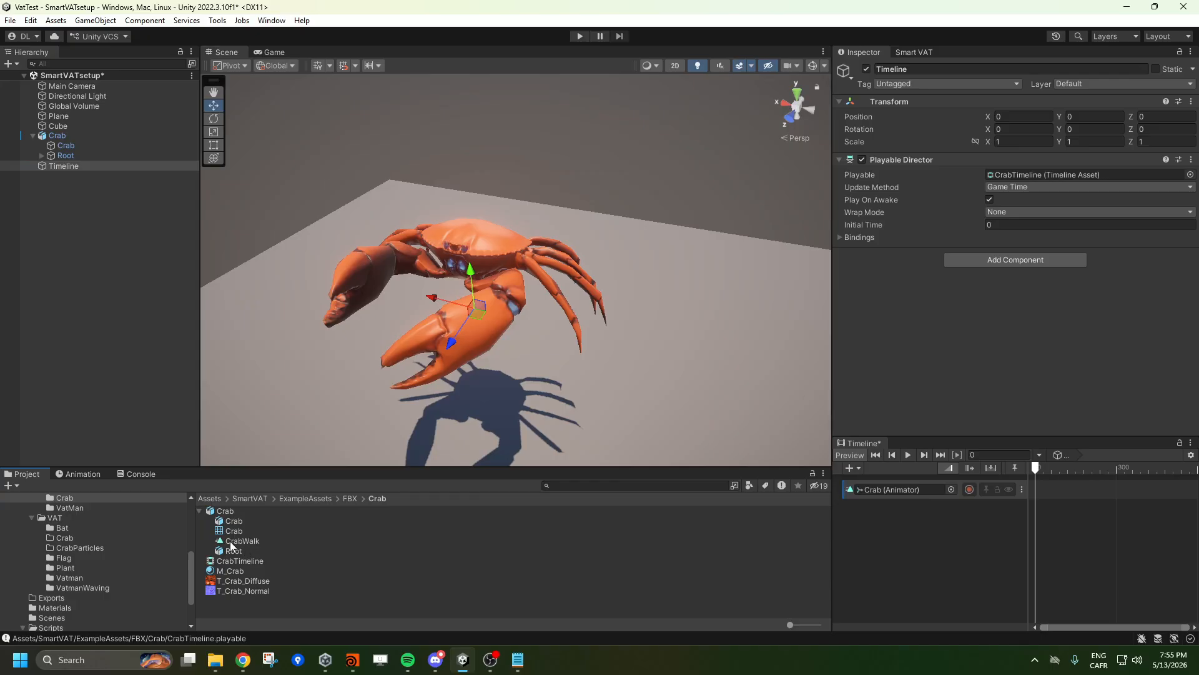
drag(241, 541, 1021, 466)
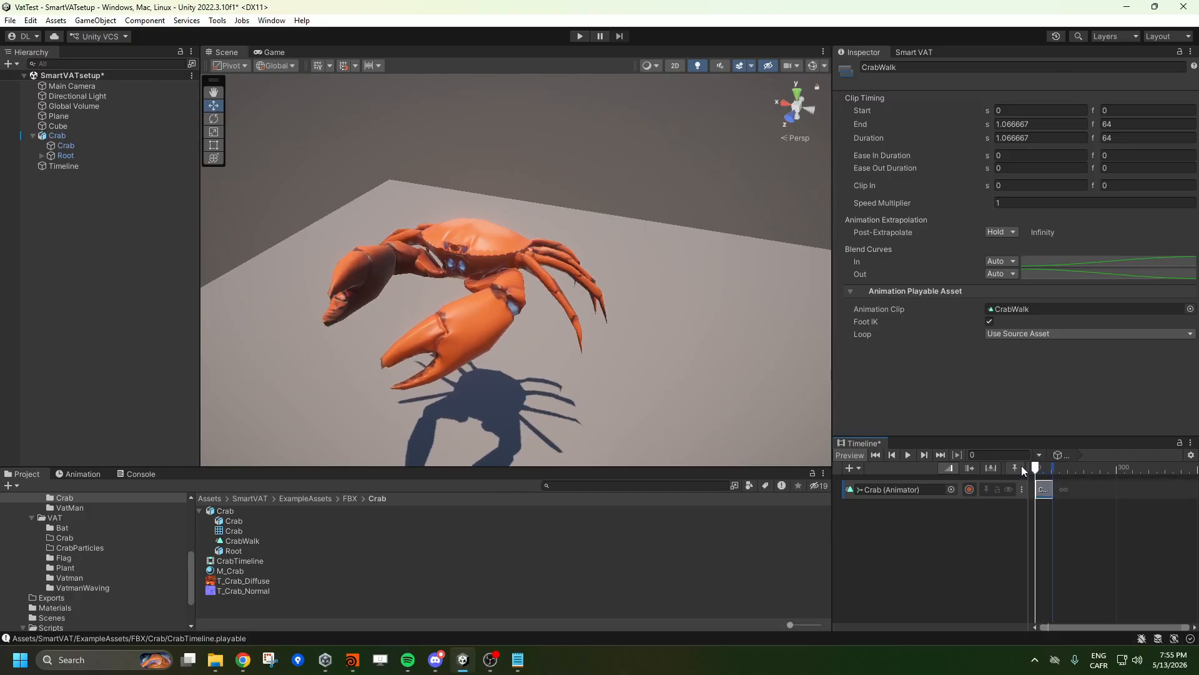
Calculate the estimated optimization in Smart VAT and generate a filter mesh preview of the crab.
click(906, 51)
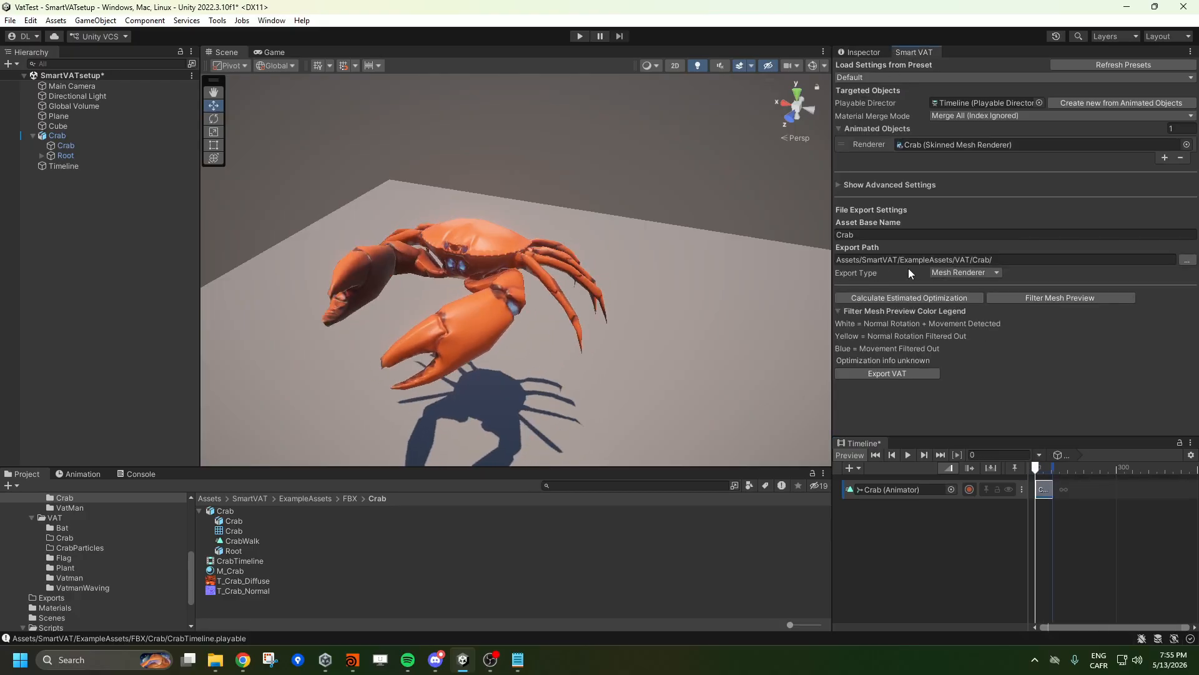
click(887, 298)
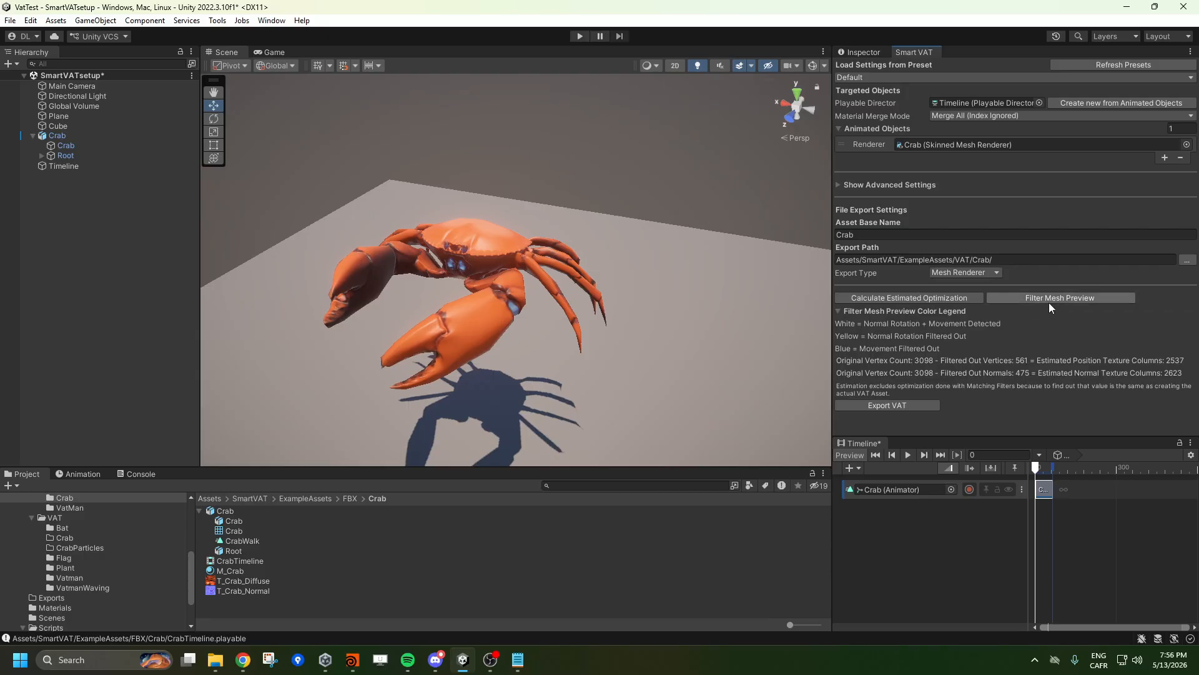
right_drag(595, 294, 590, 297)
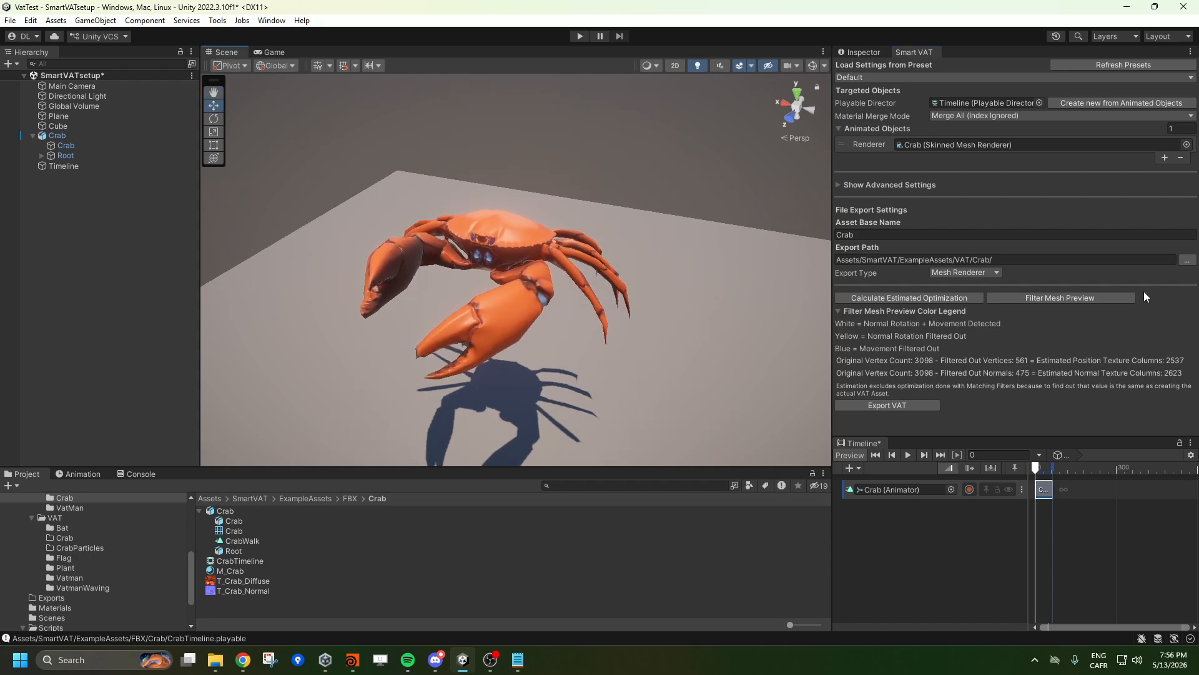
click(1080, 300)
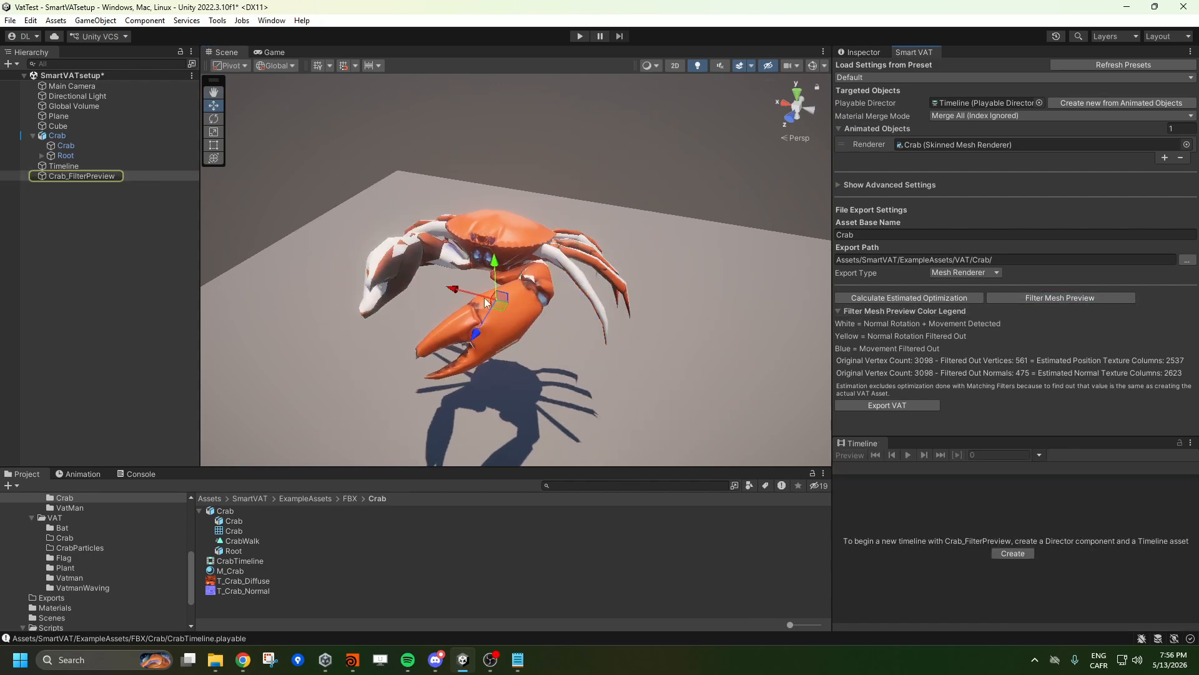
Move the Crab_FilterPreview mesh beside the original crab, to about -1.545 on X.
drag(455, 290, 652, 341)
right_drag(651, 341, 550, 314)
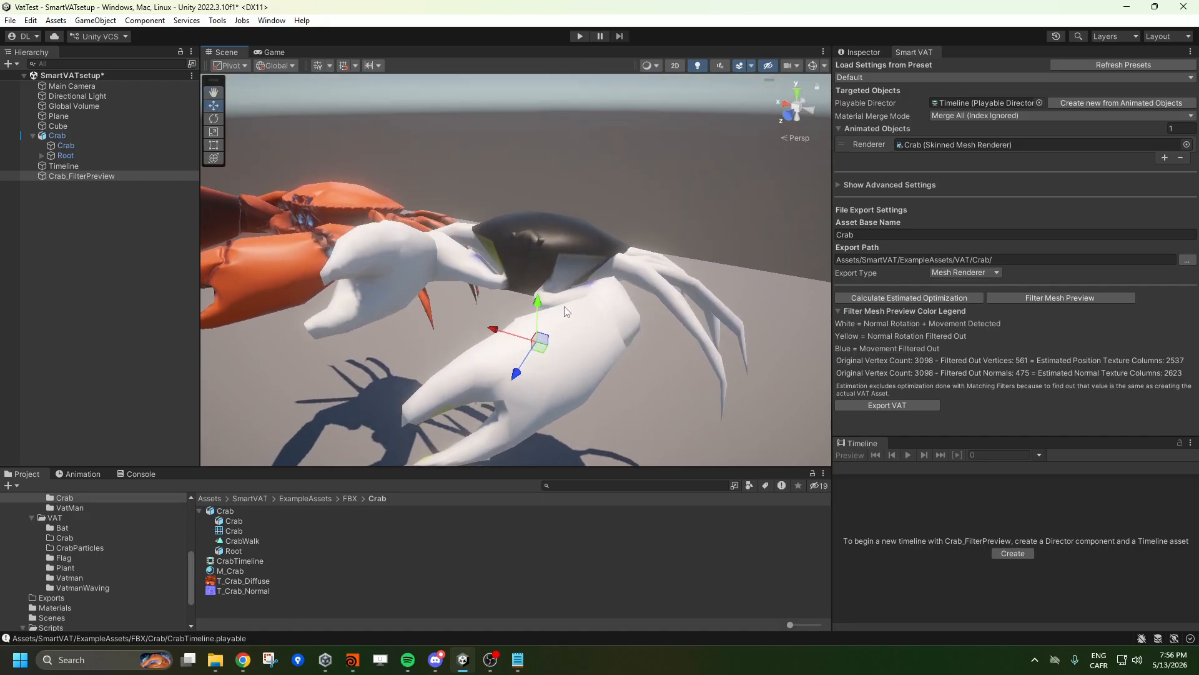
scroll(498, 286, down, 3)
Check the original Crab's components and scrub the Timeline object's CrabWalk animation to frame 58.
click(504, 250)
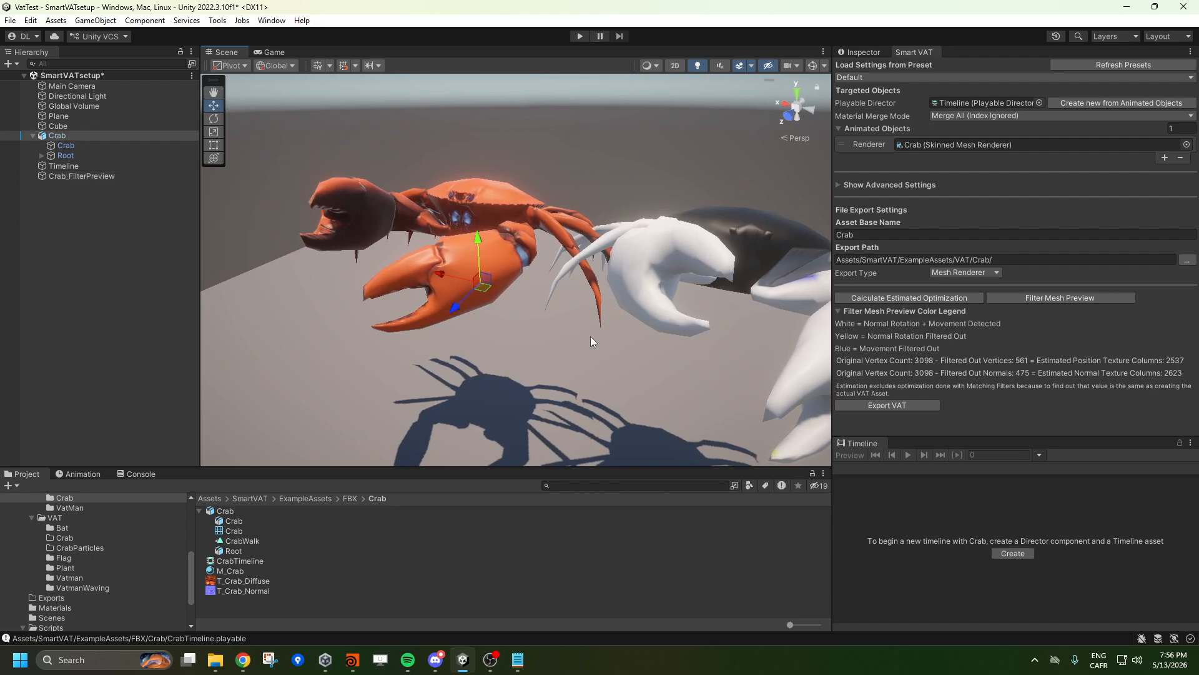
click(873, 53)
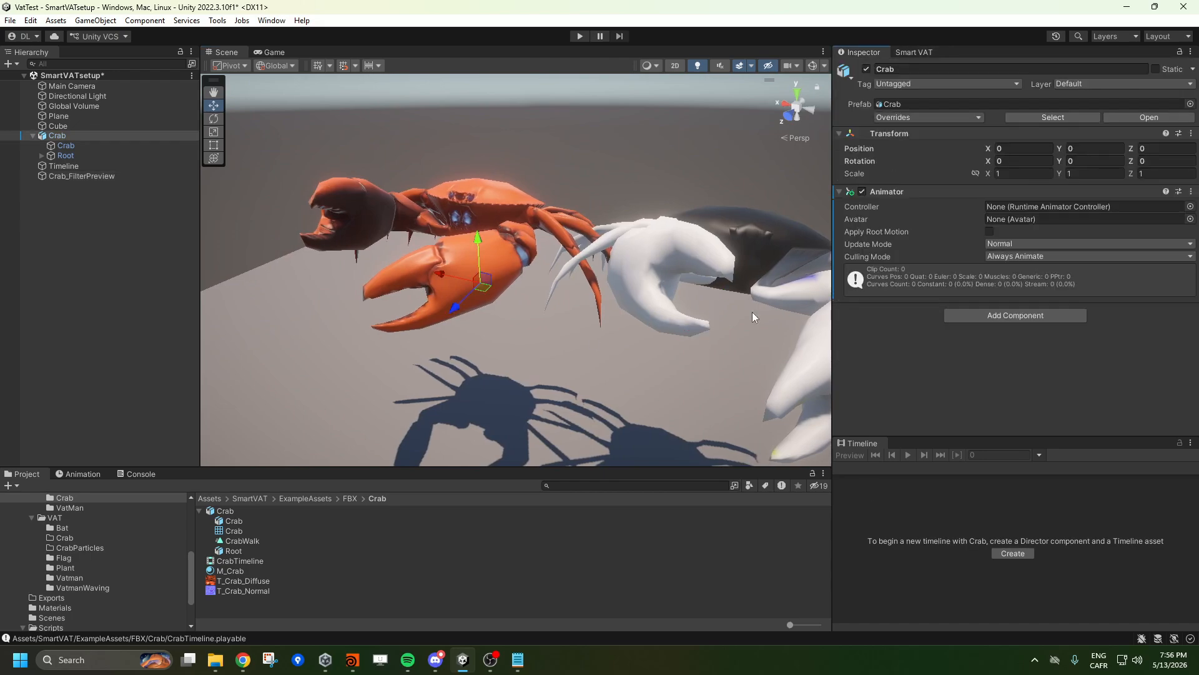
click(138, 167)
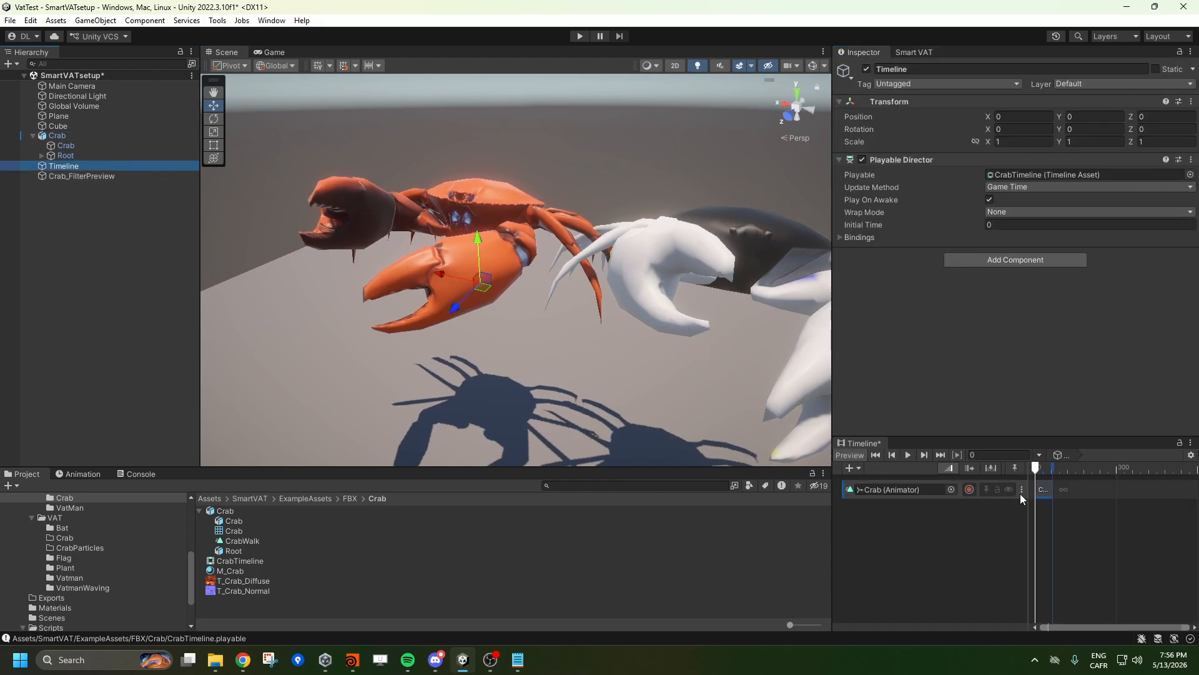
click(1046, 470)
drag(1047, 472, 1051, 469)
key(d)
right_drag(746, 345, 746, 345)
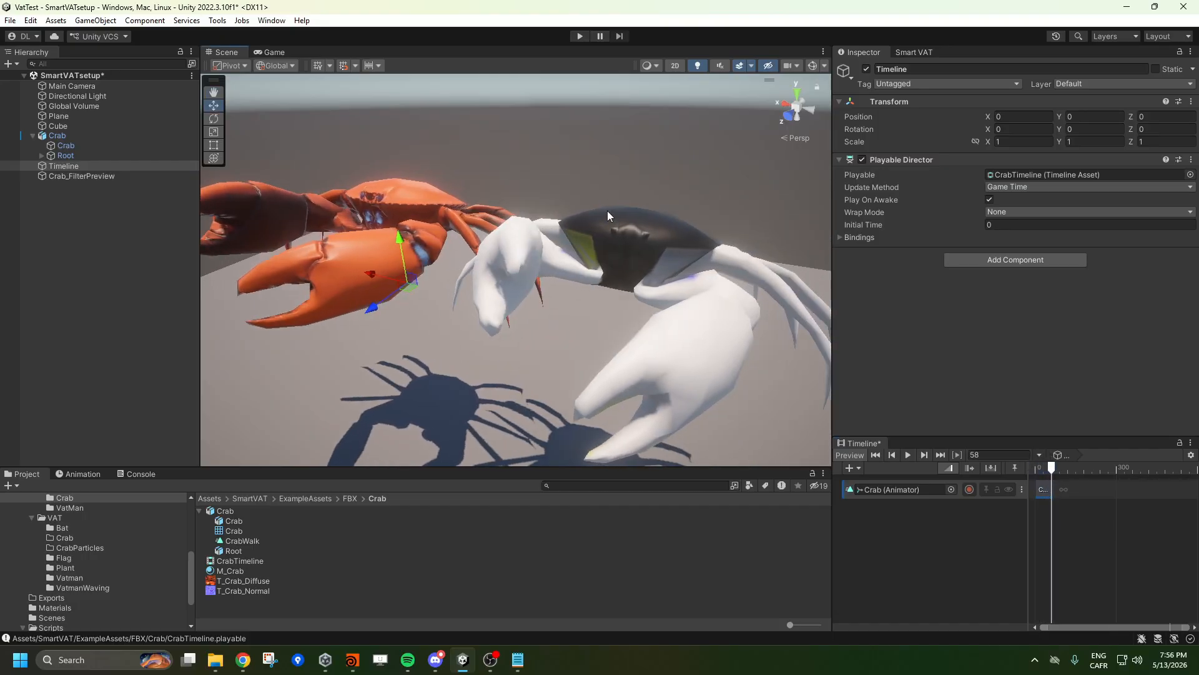
Examine the filter preview mesh's white, yellow and blue areas against the Smart VAT color legend.
click(607, 211)
right_drag(631, 296, 632, 298)
key(d)
key(w)
click(914, 52)
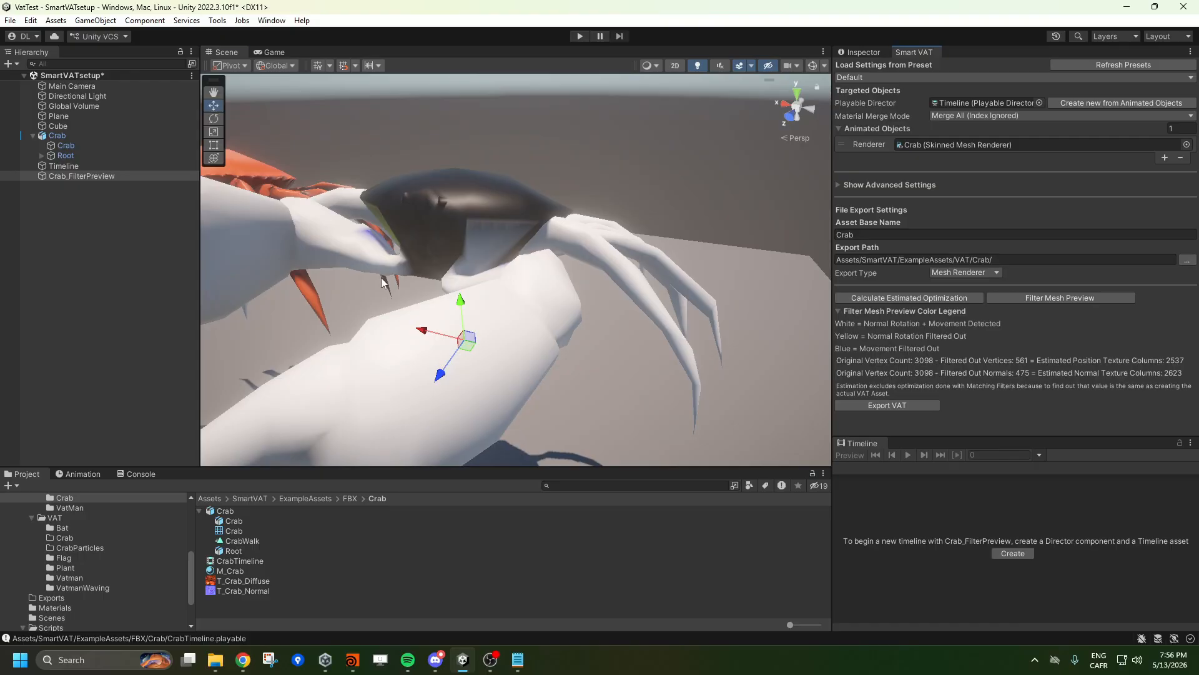
right_drag(384, 285, 441, 238)
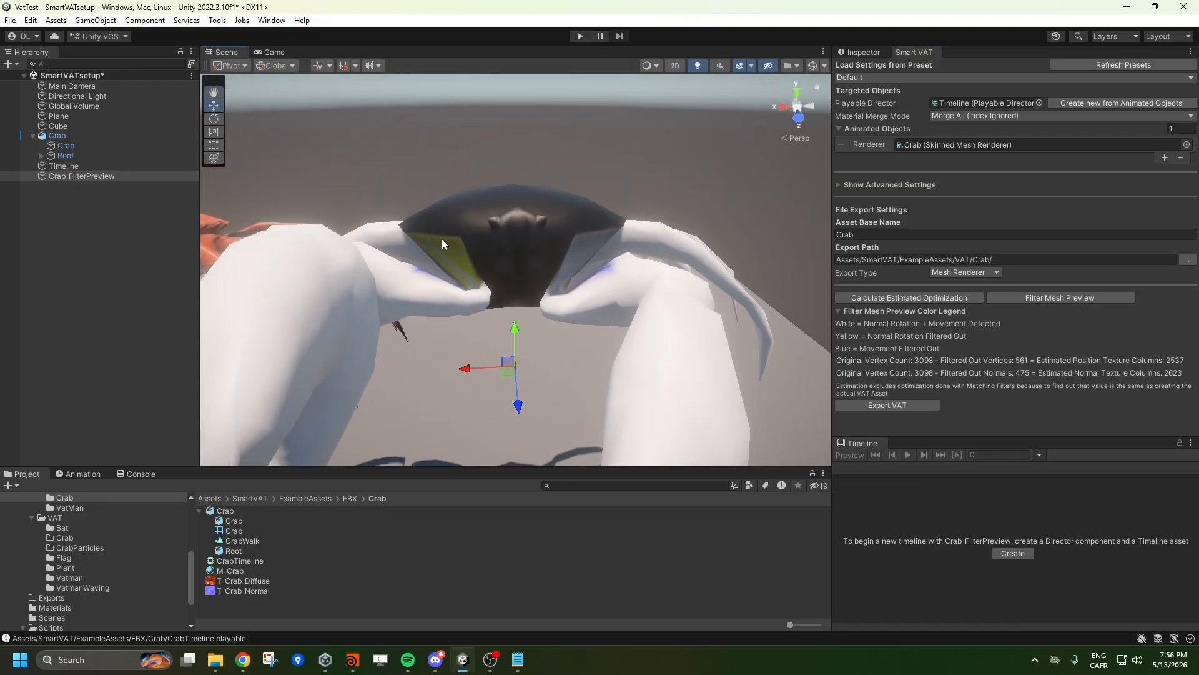
alt+drag(594, 301, 650, 331)
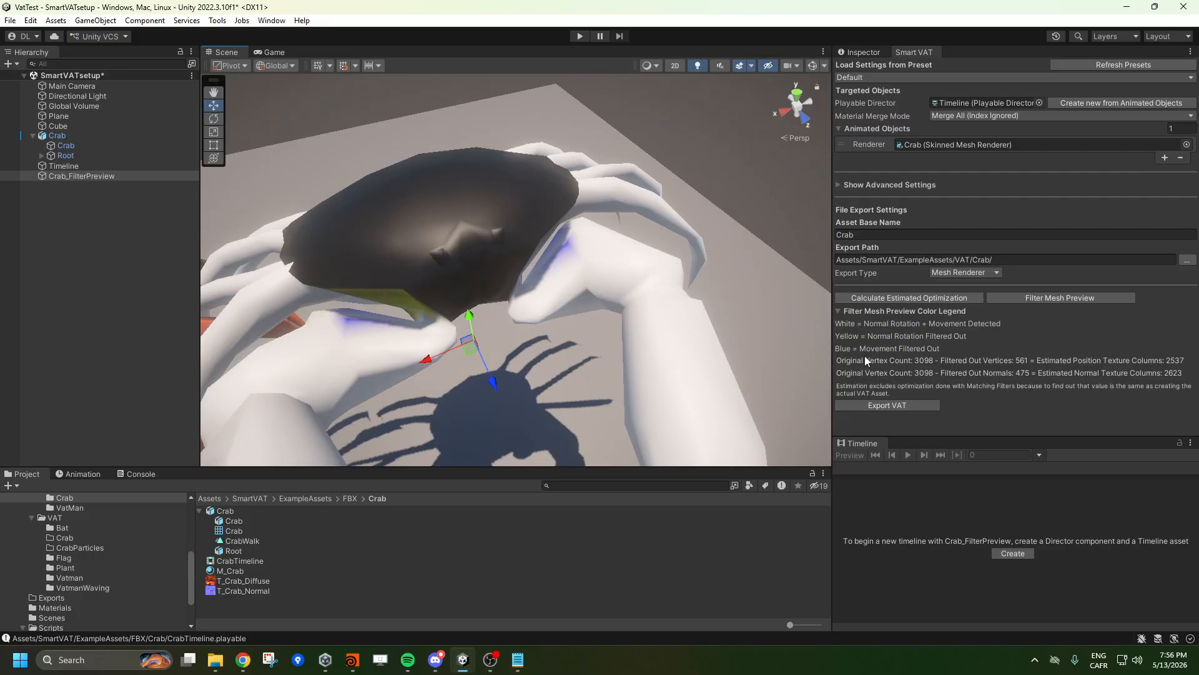
right_drag(548, 270, 468, 237)
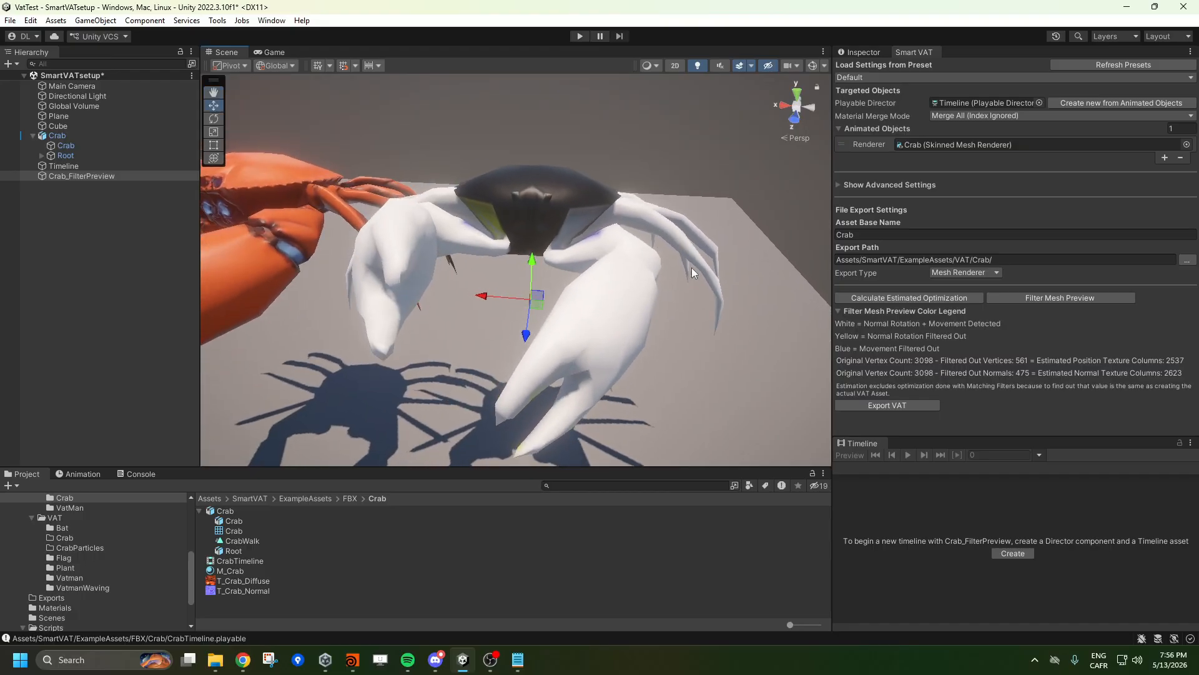
Review the Transform and components of Crab_FilterPreview and of the original Crab.
click(864, 53)
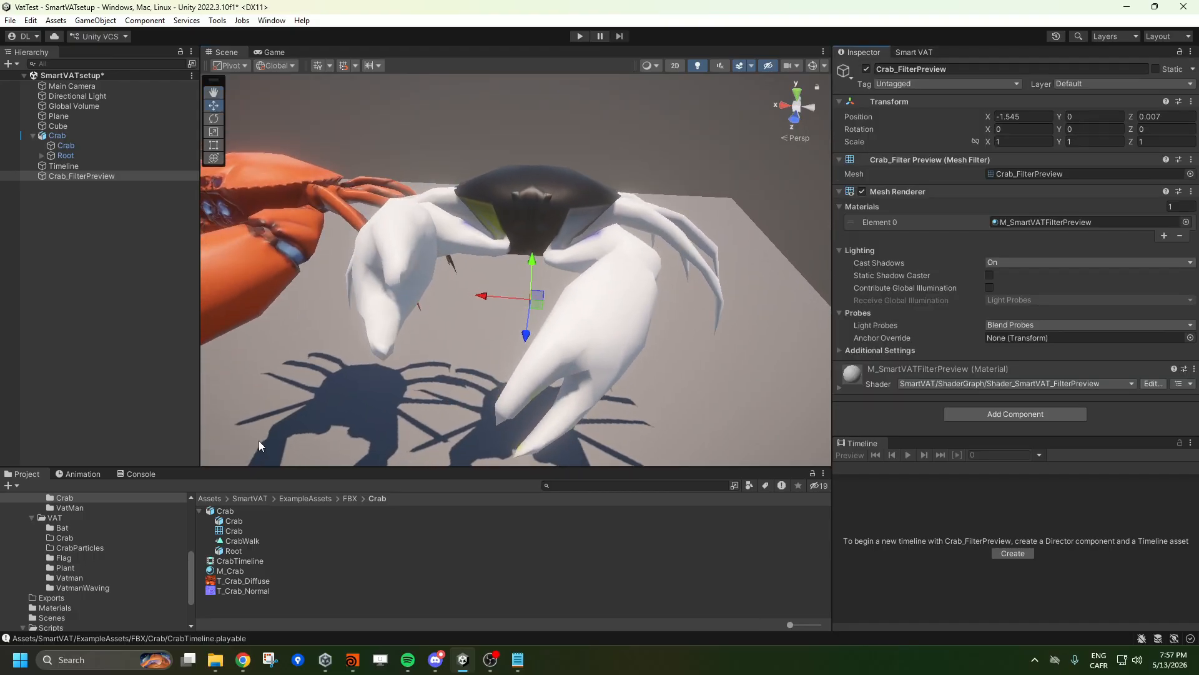
click(200, 511)
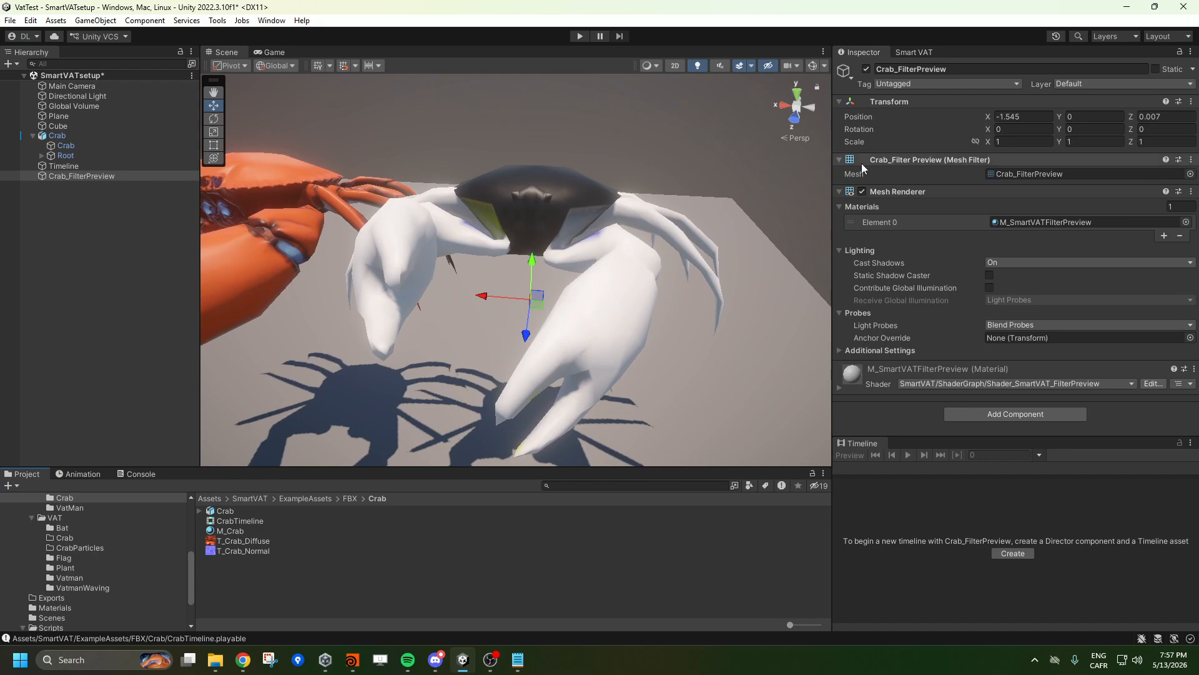
alt+drag(736, 275, 691, 300)
scroll(589, 276, down, 6)
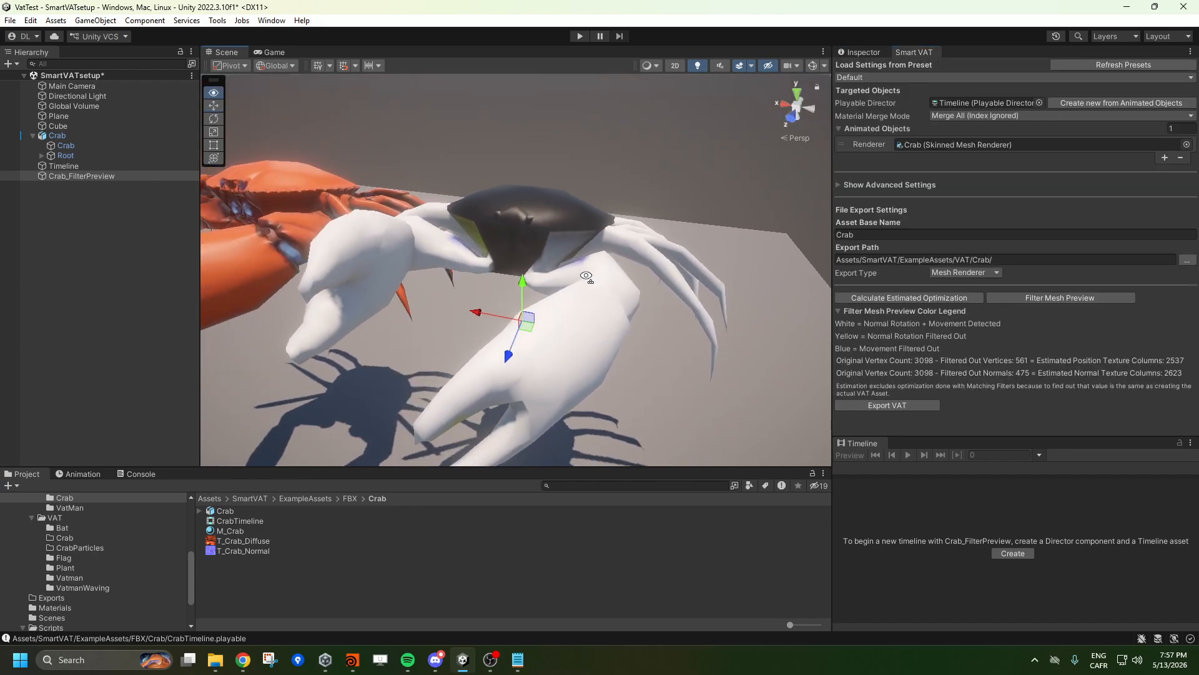
middle_drag(399, 234, 489, 235)
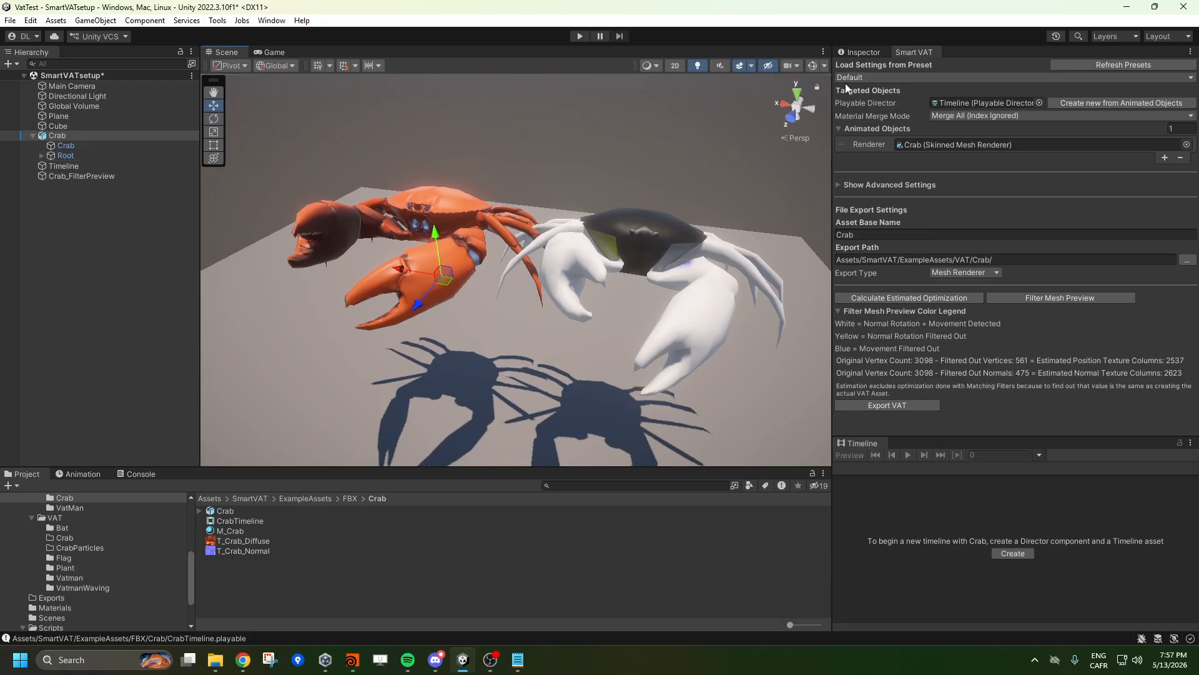
click(858, 52)
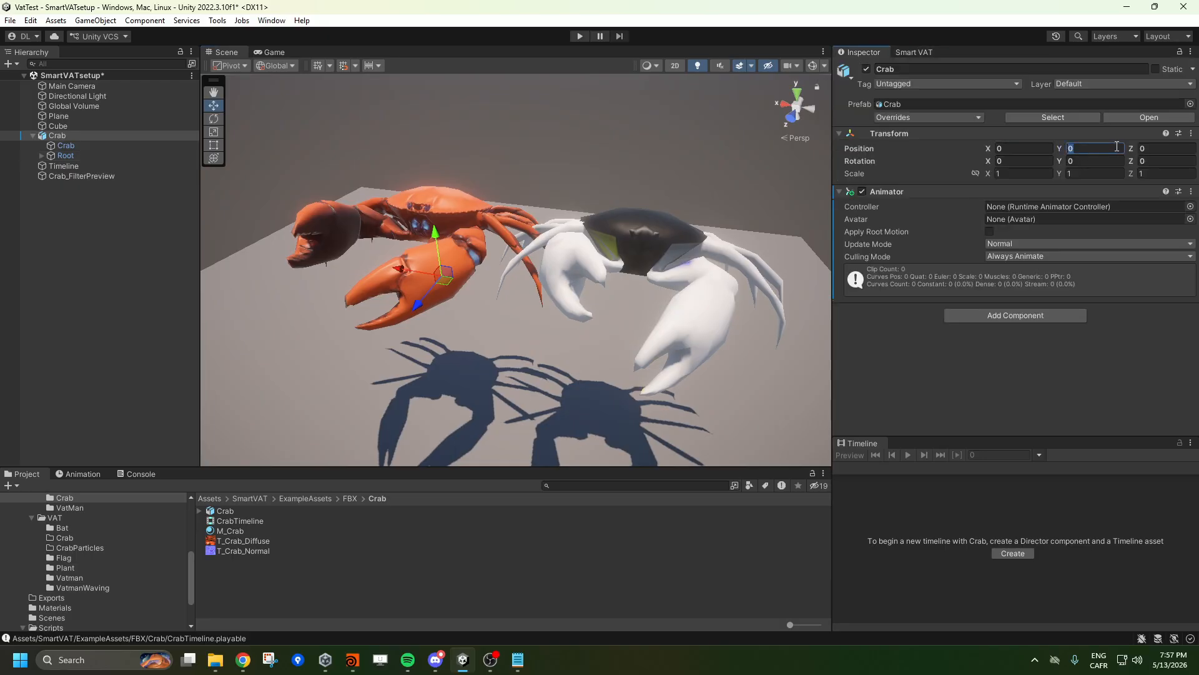
alt+drag(656, 240, 723, 229)
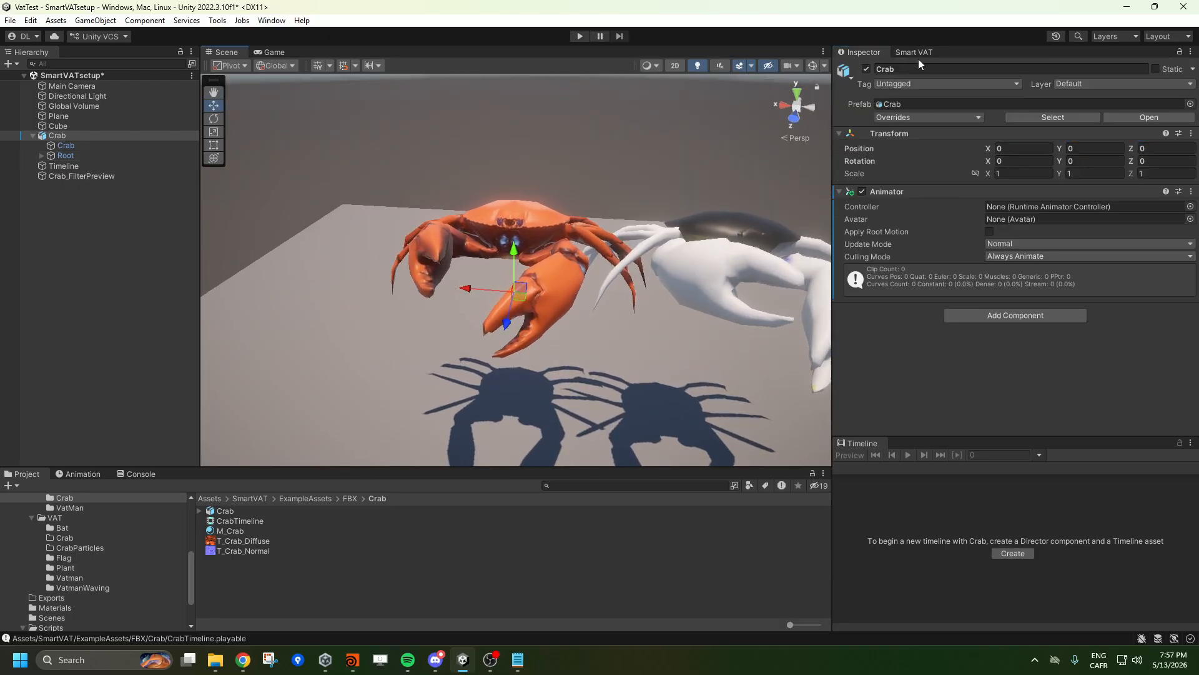
Export the crab's VAT from Smart VAT and move the exported crab to about 1.583 on X.
click(919, 53)
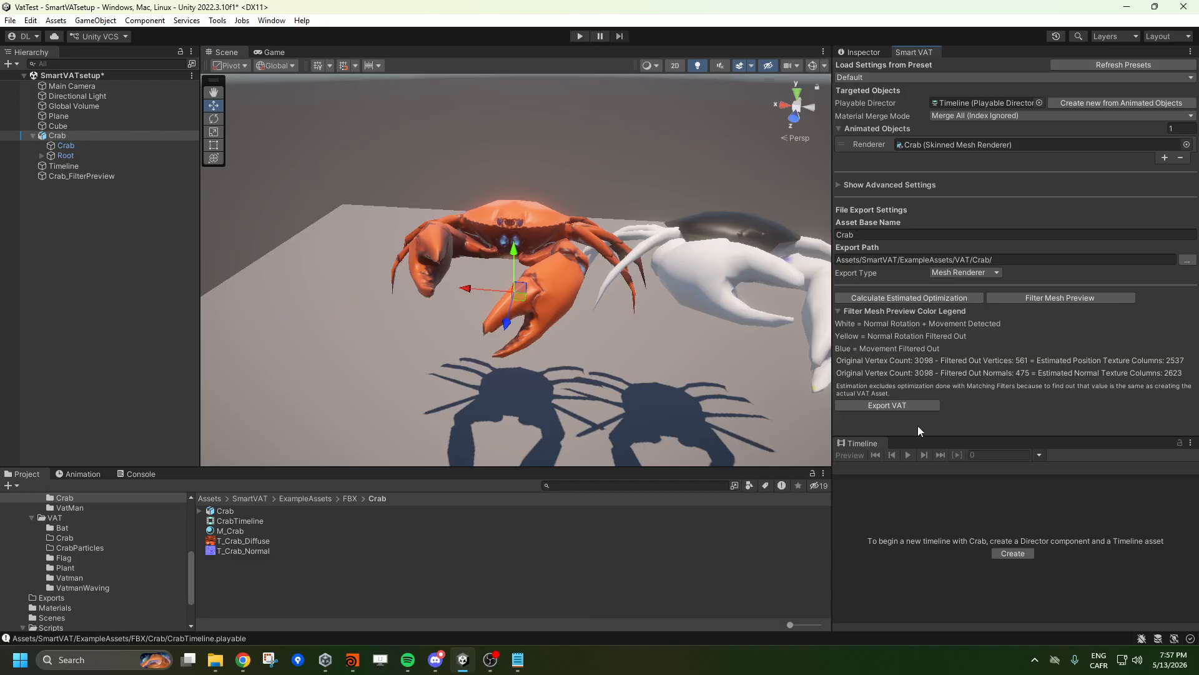
click(896, 410)
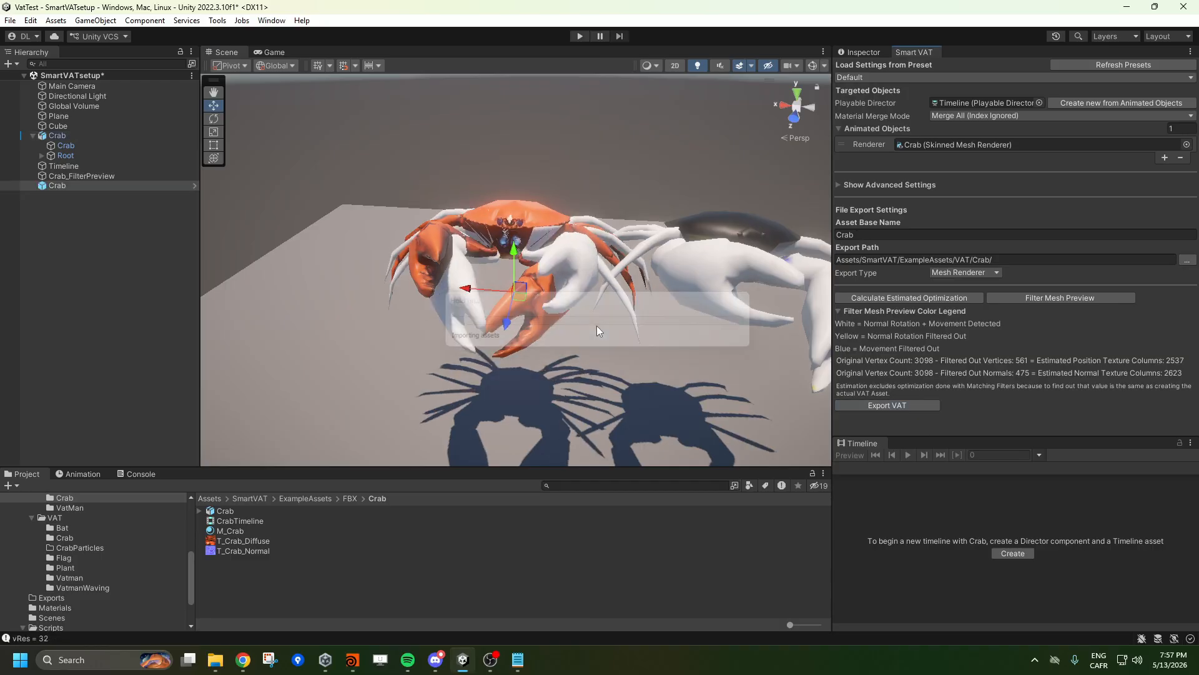
alt+drag(469, 268, 350, 283)
Examine the exported crab's M_Crab material, including its VAT Position and VAT Normal textures.
click(864, 51)
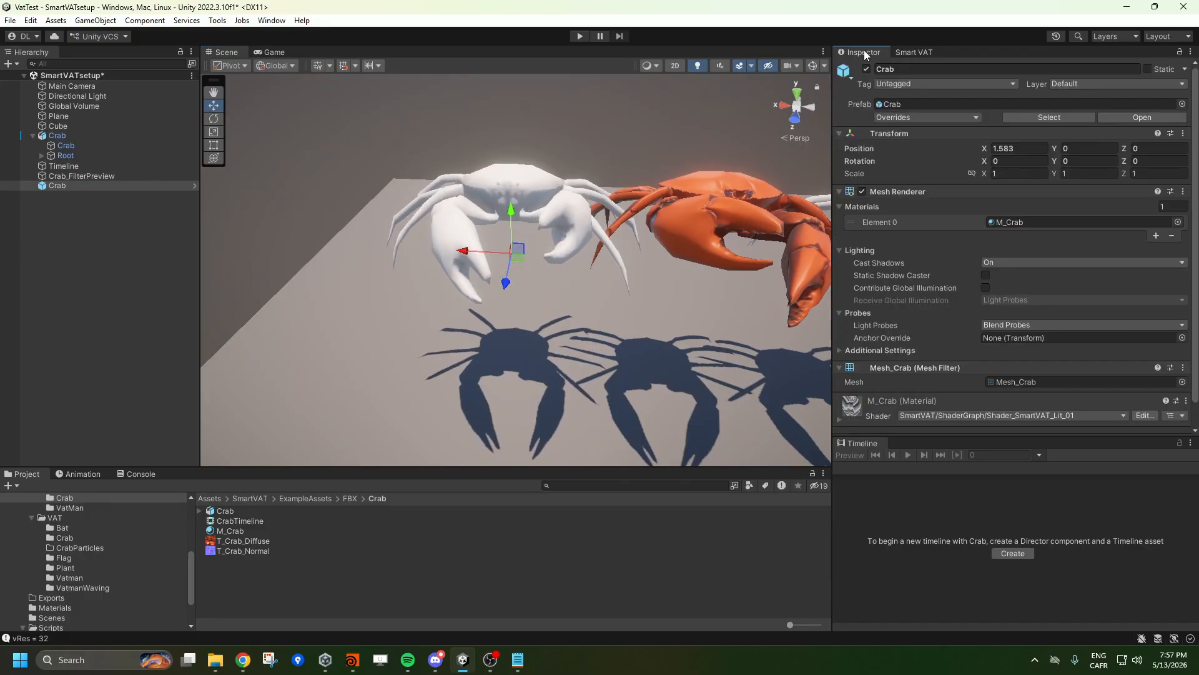
scroll(868, 227, down, 5)
scroll(869, 321, down, 10)
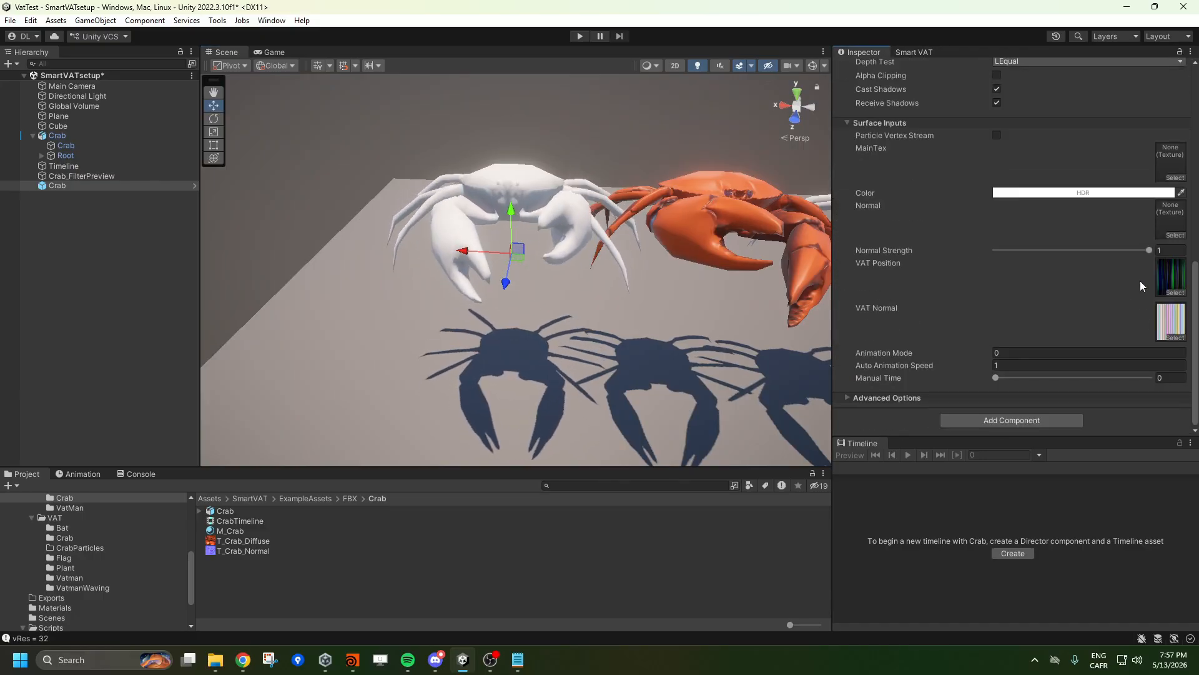
alt+drag(673, 236, 666, 238)
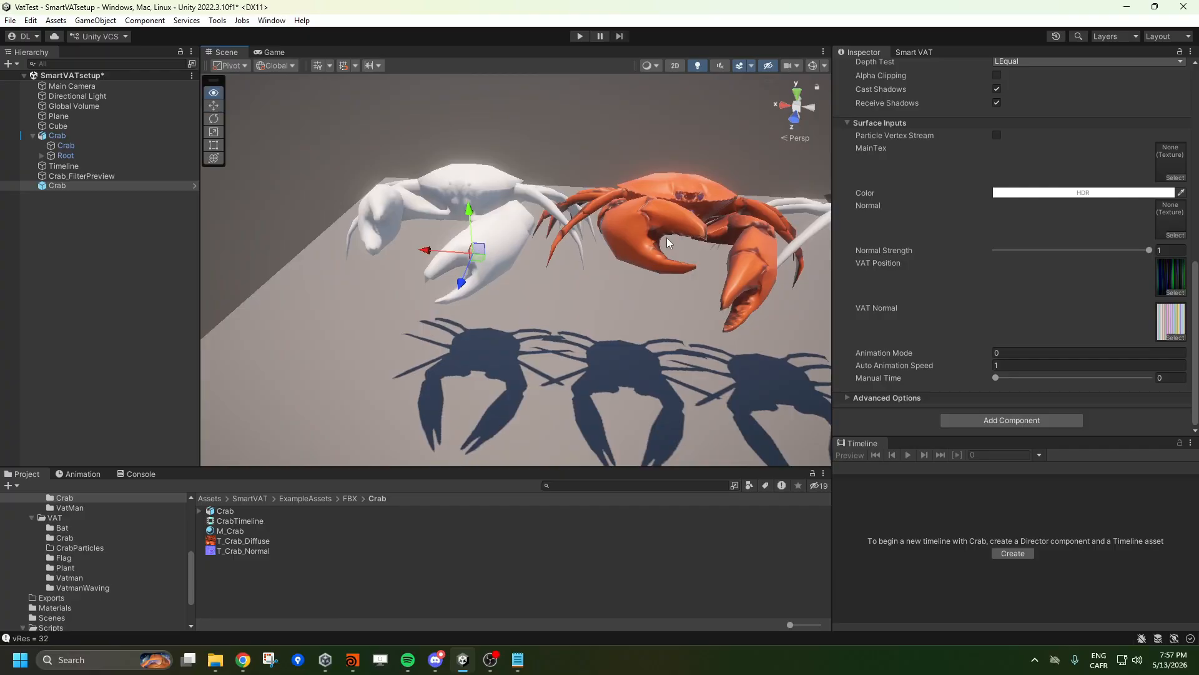
Check the vertex count of the source mesh inside the Crab FBX.
click(678, 199)
click(199, 511)
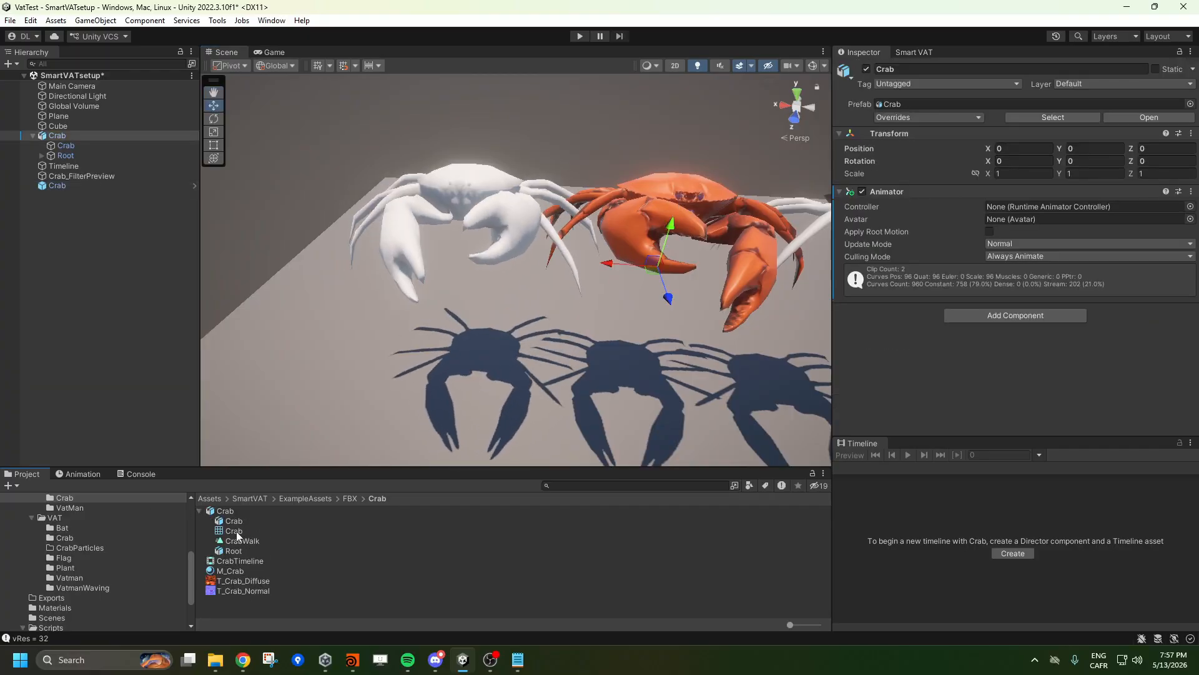
click(234, 531)
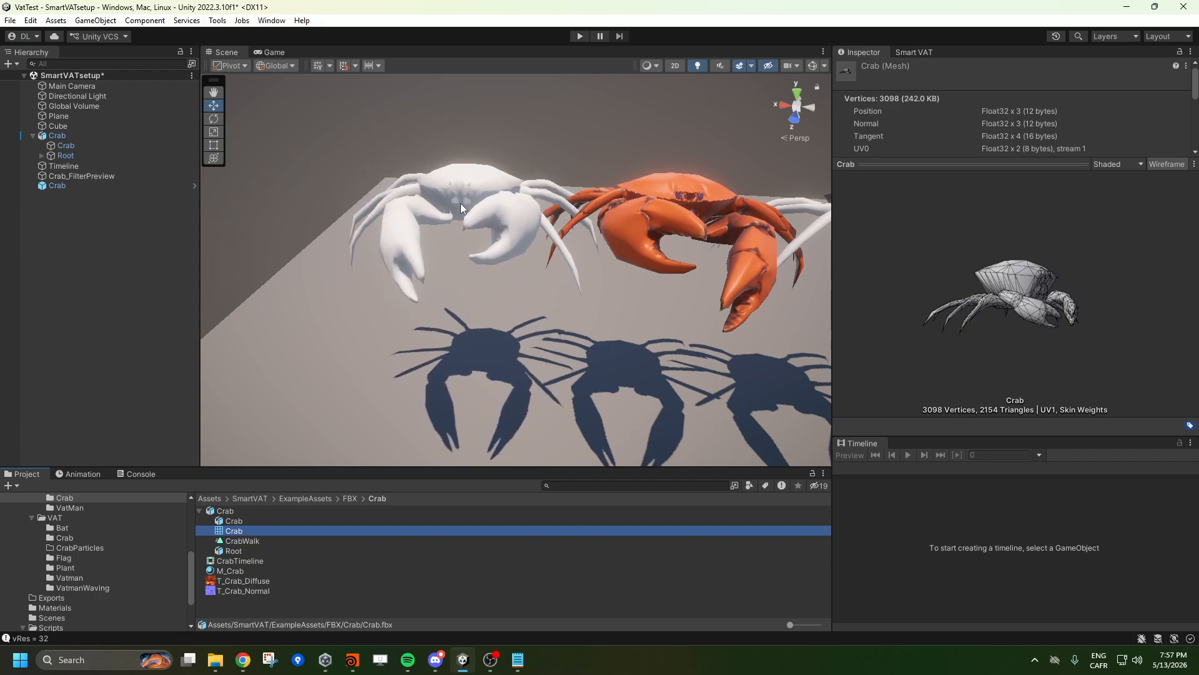
Locate the texture used as VAT Position on the exported crab and inspect T_Crab_POS's dimensions.
click(481, 192)
scroll(992, 297, down, 10)
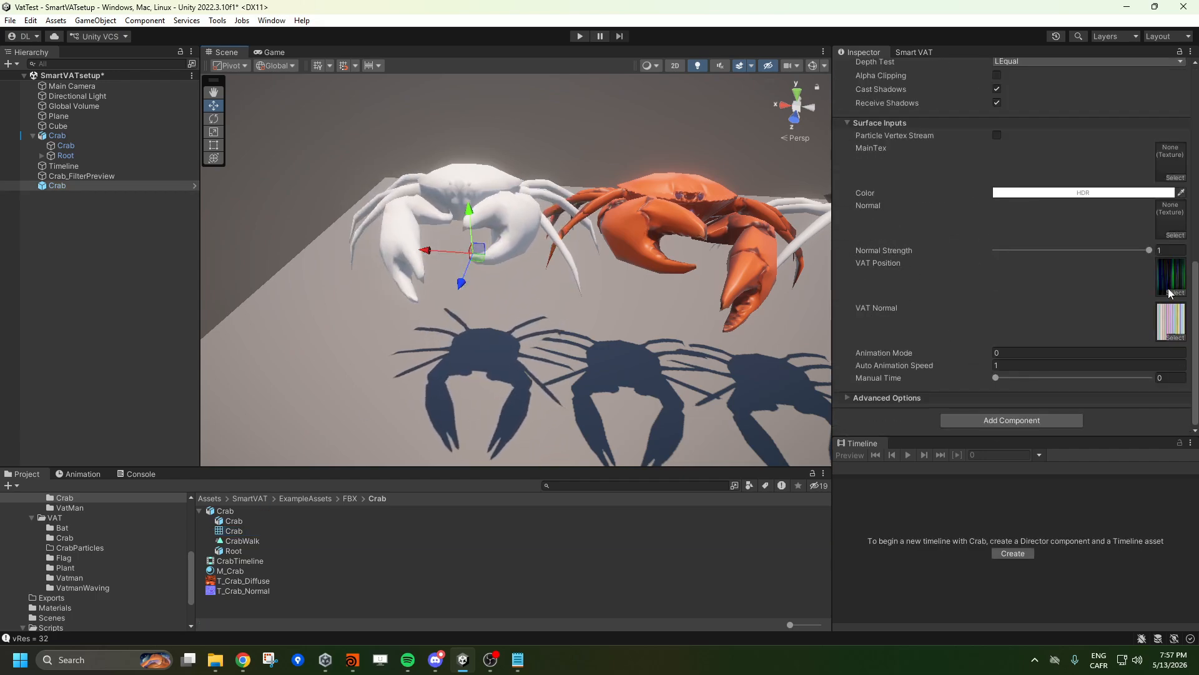
click(1168, 275)
click(258, 551)
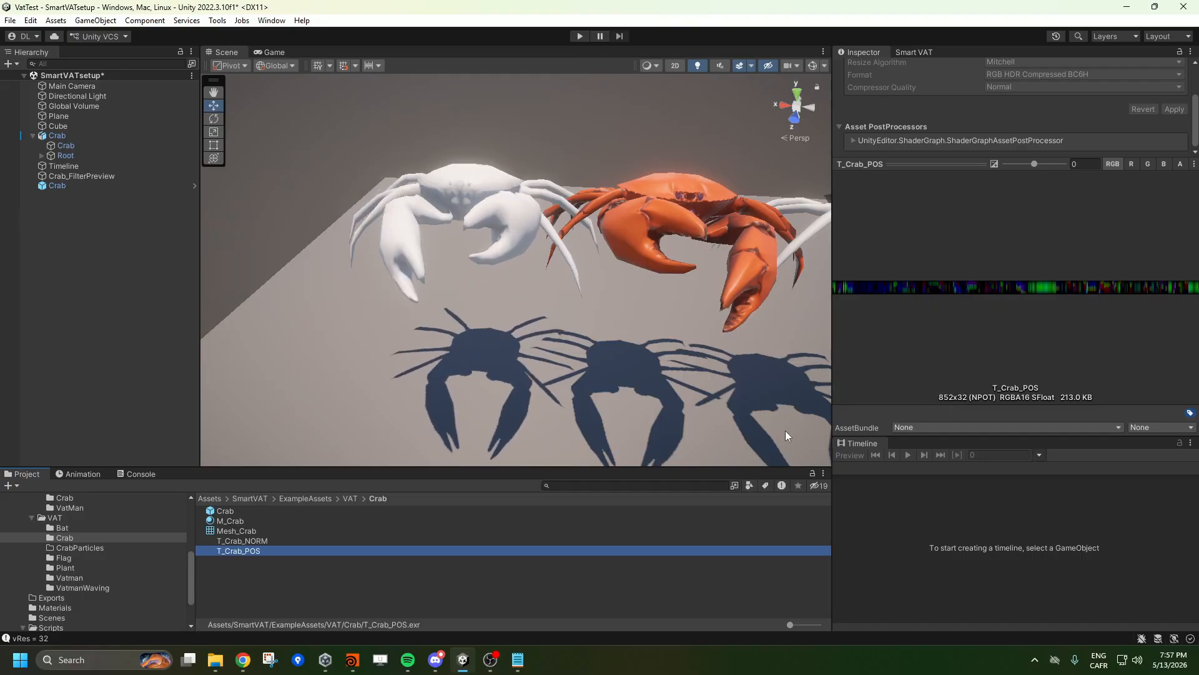
Compare Smart VAT's estimated texture columns and advanced Frame Count setting with the T_Crab_POS dimensions.
click(911, 52)
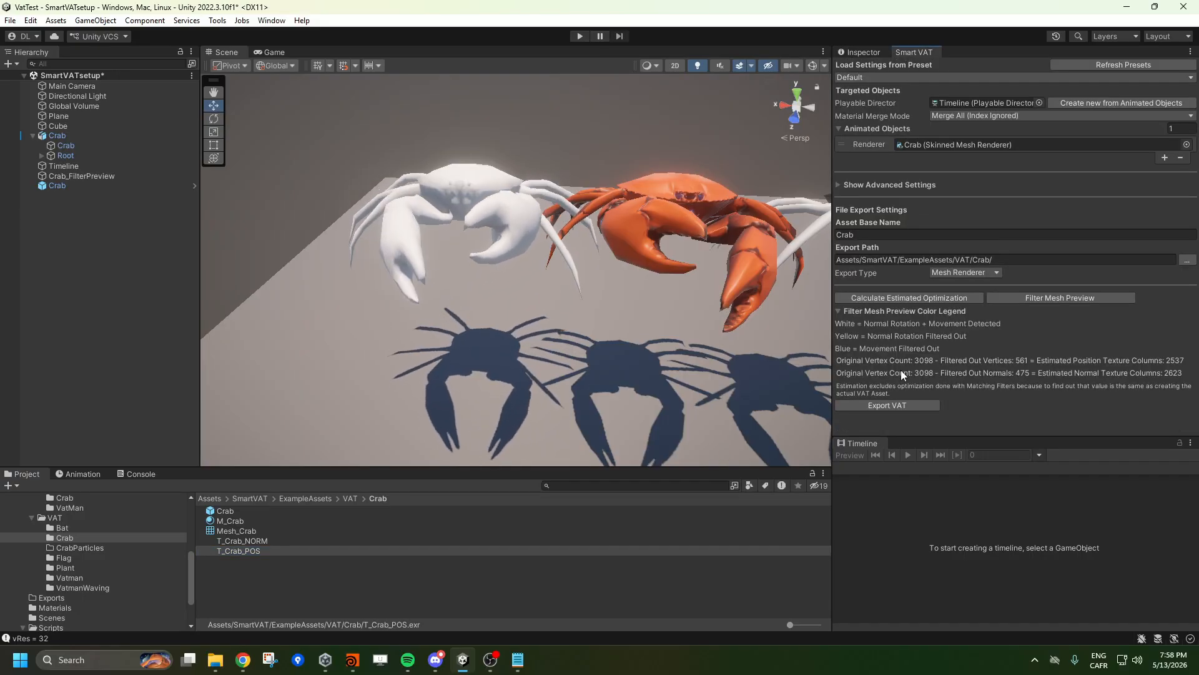
click(857, 185)
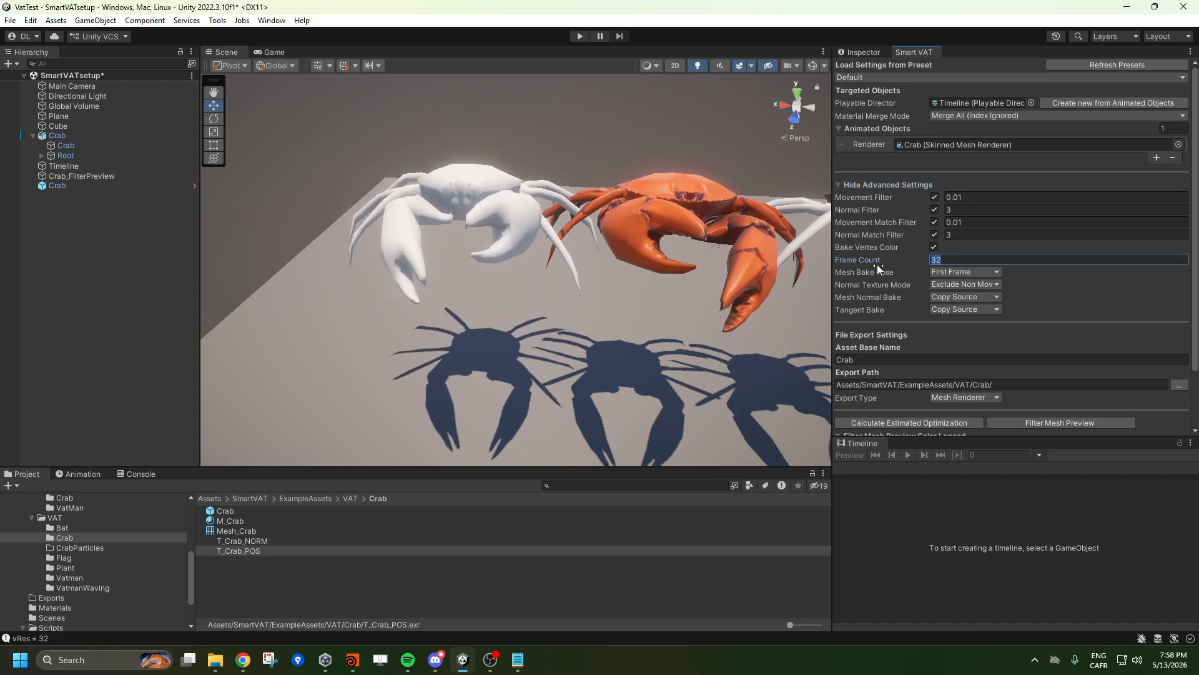
click(862, 56)
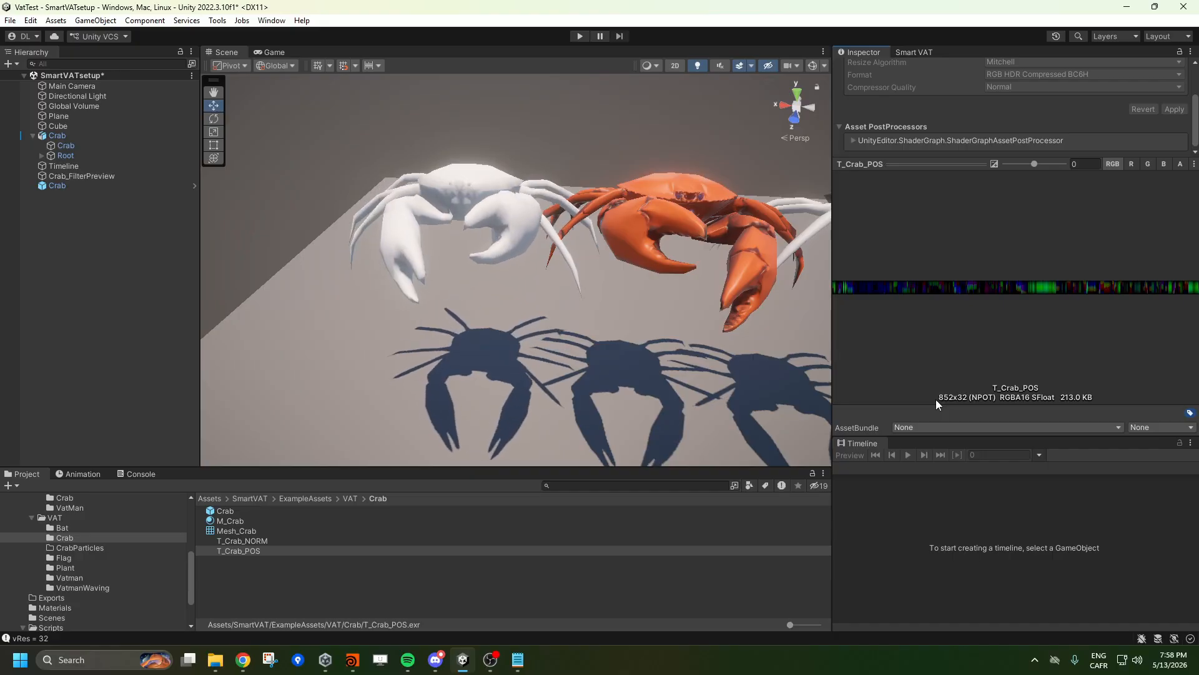
Inspect the T_Crab_NORM texture's dimensions and compare it with the filtered areas on the preview mesh.
click(254, 541)
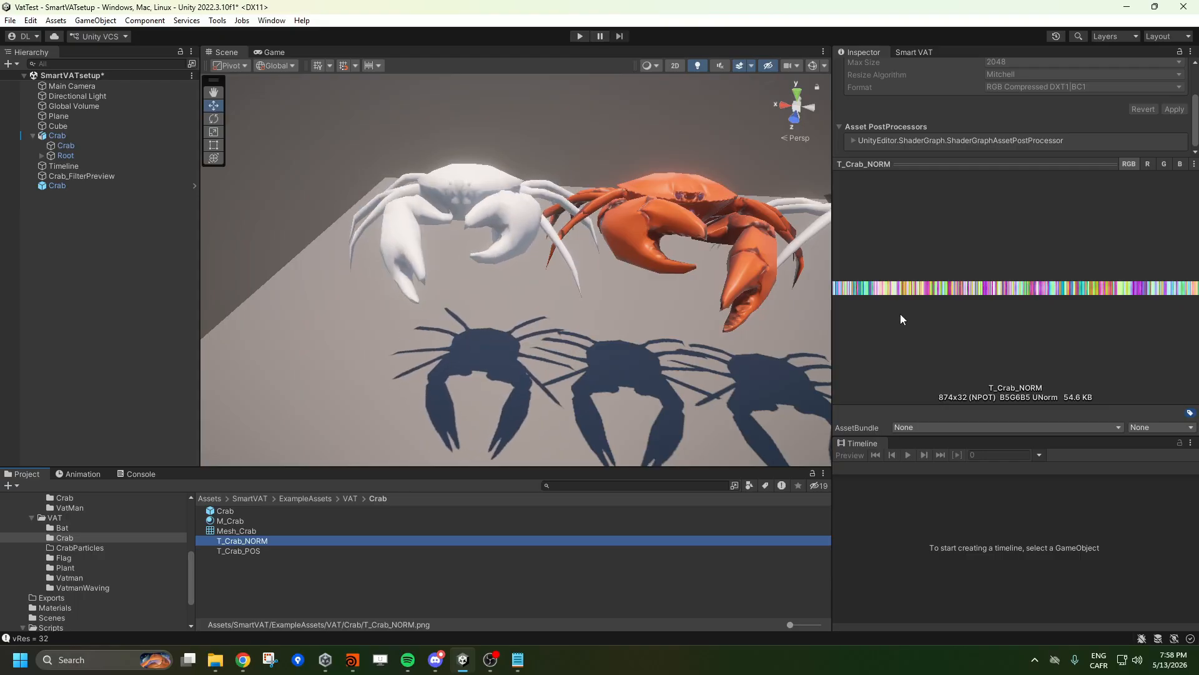
key(d)
right_drag(596, 271, 689, 289)
key(w)
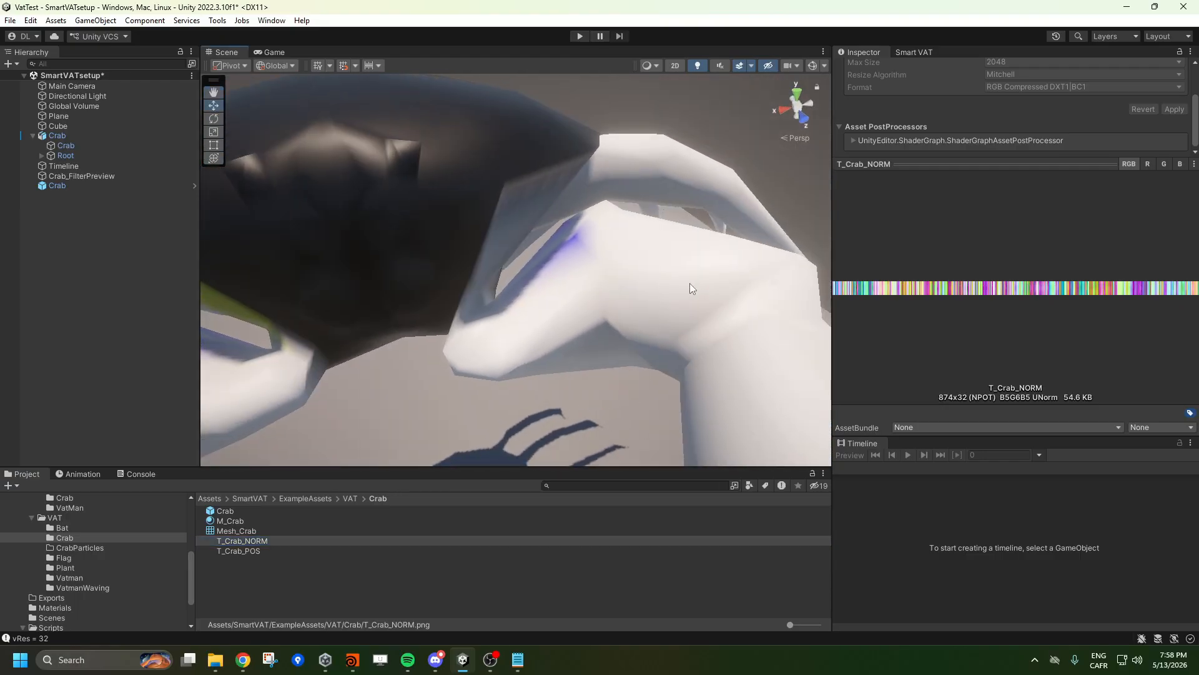
right_drag(485, 311, 473, 359)
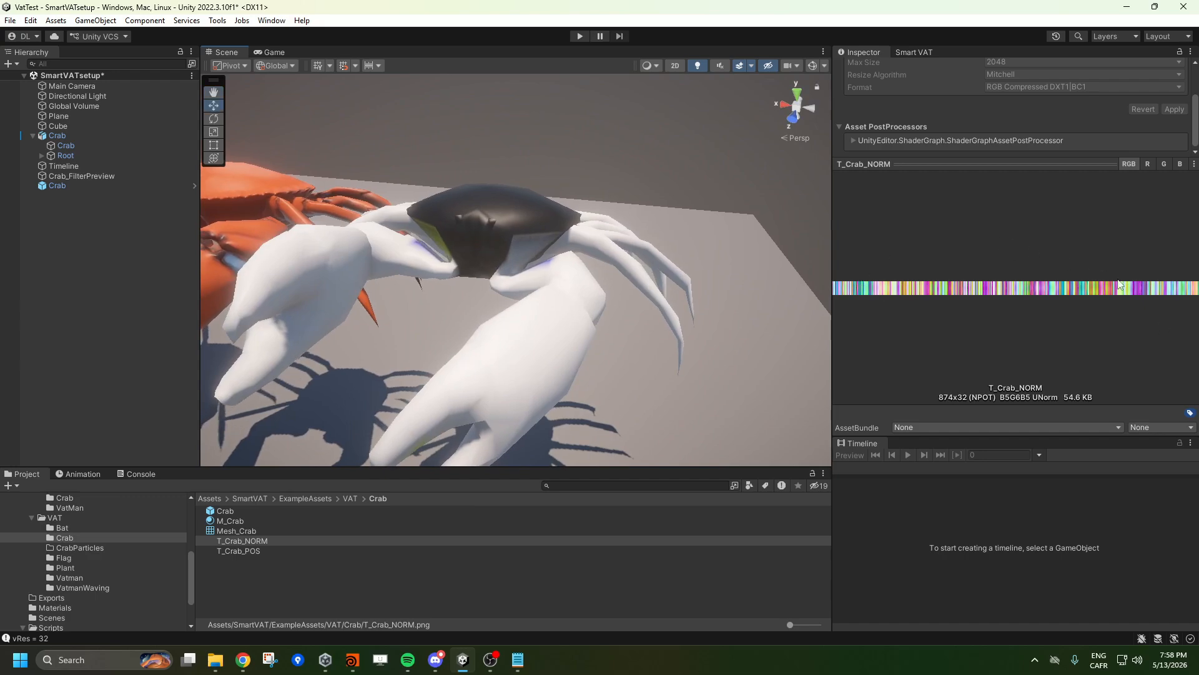
right_drag(550, 276, 418, 207)
Assign T_Crab_Diffuse as MainTex and T_Crab_Normal as Normal in the exported crab's material.
click(417, 207)
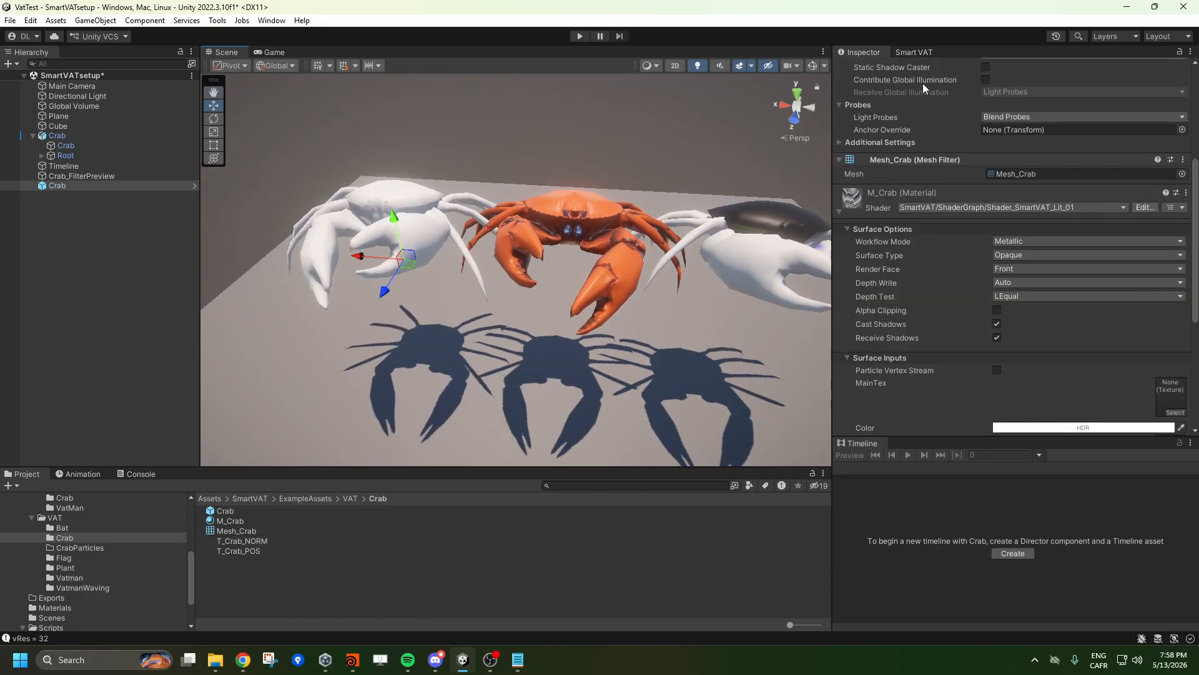
scroll(923, 84, up, 3)
scroll(912, 234, down, 15)
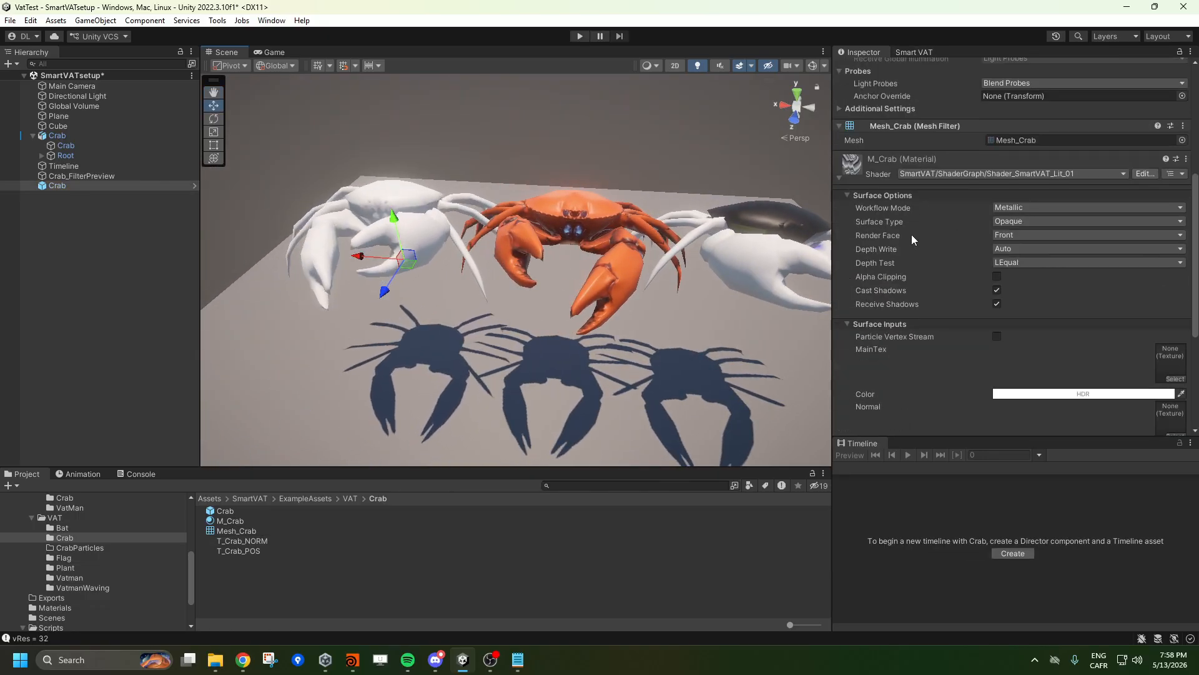
scroll(75, 518, up, 2)
click(67, 534)
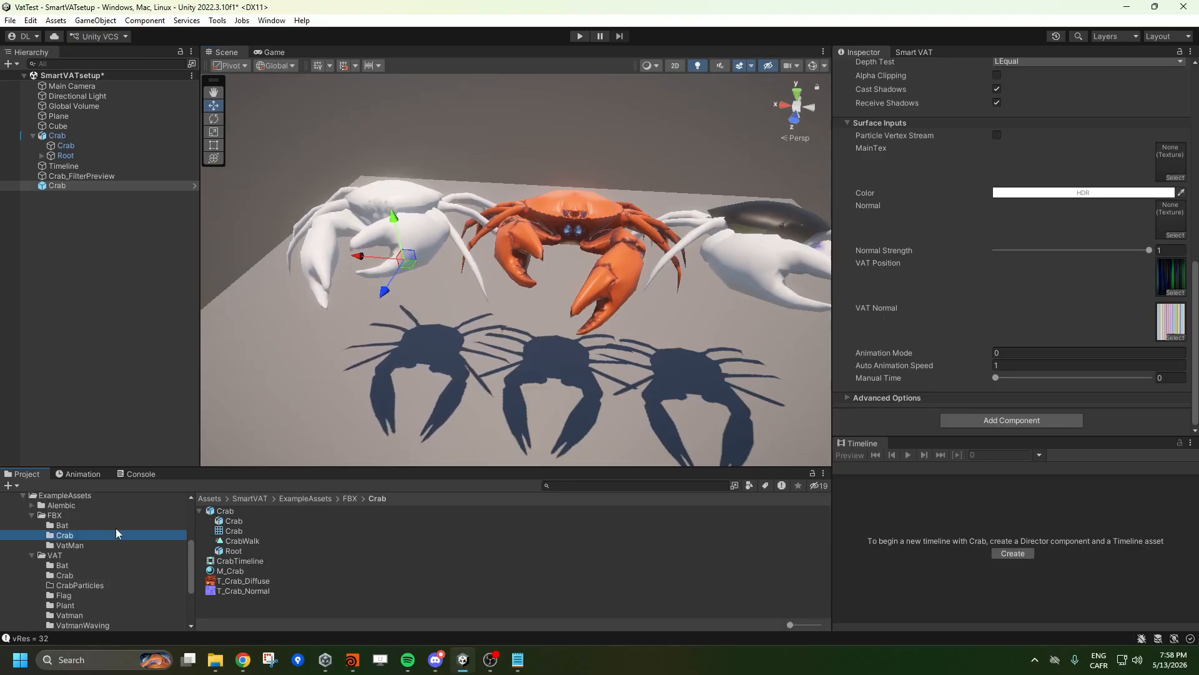
drag(228, 582, 432, 263)
drag(225, 591, 1171, 219)
right_drag(503, 320, 478, 317)
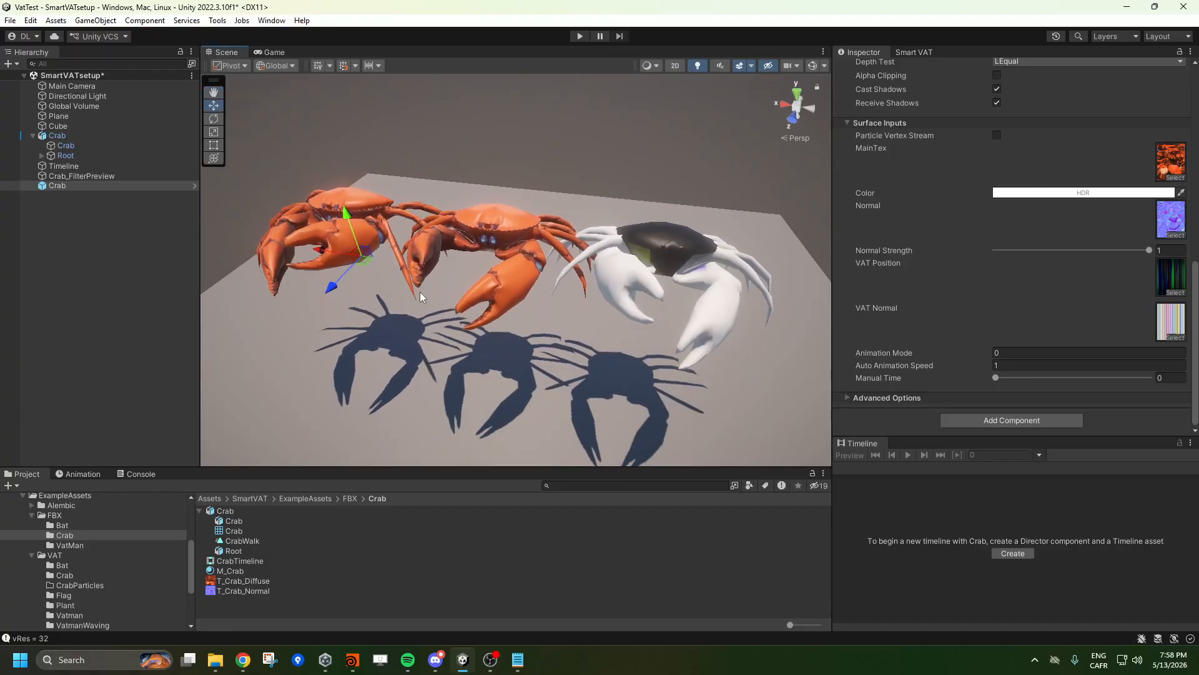
right_drag(468, 322, 468, 321)
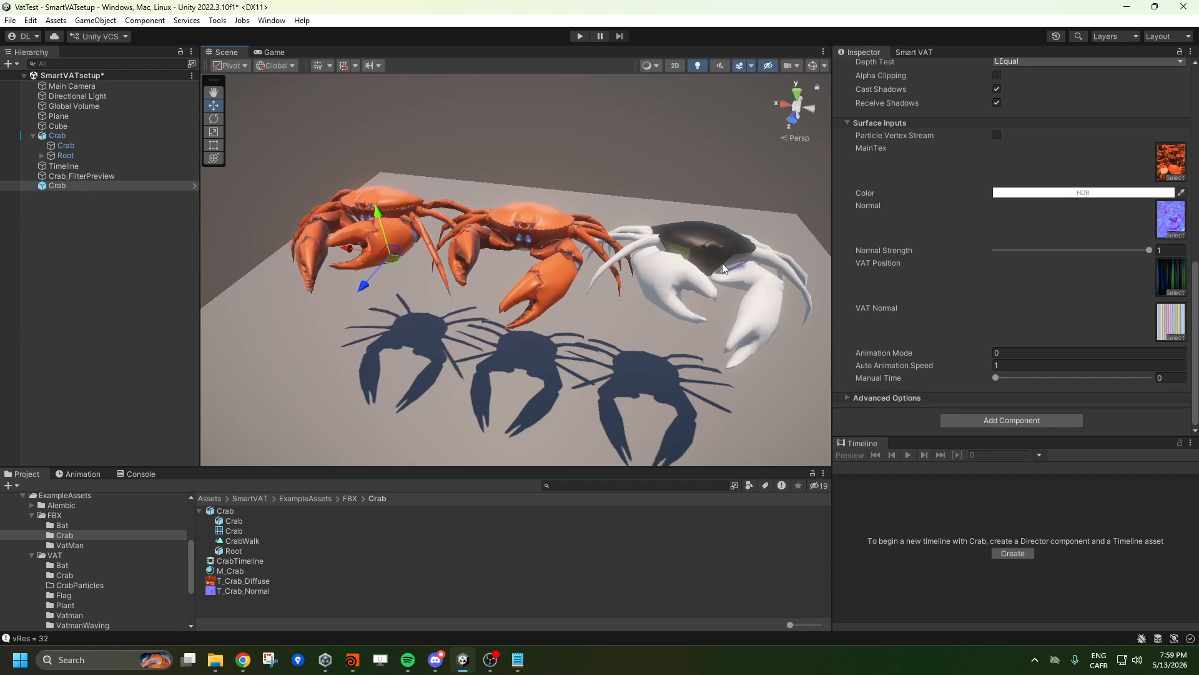
Delete the Crab_FilterPreview object and move the exported crab away from the animated one along X to about 2.19.
click(705, 260)
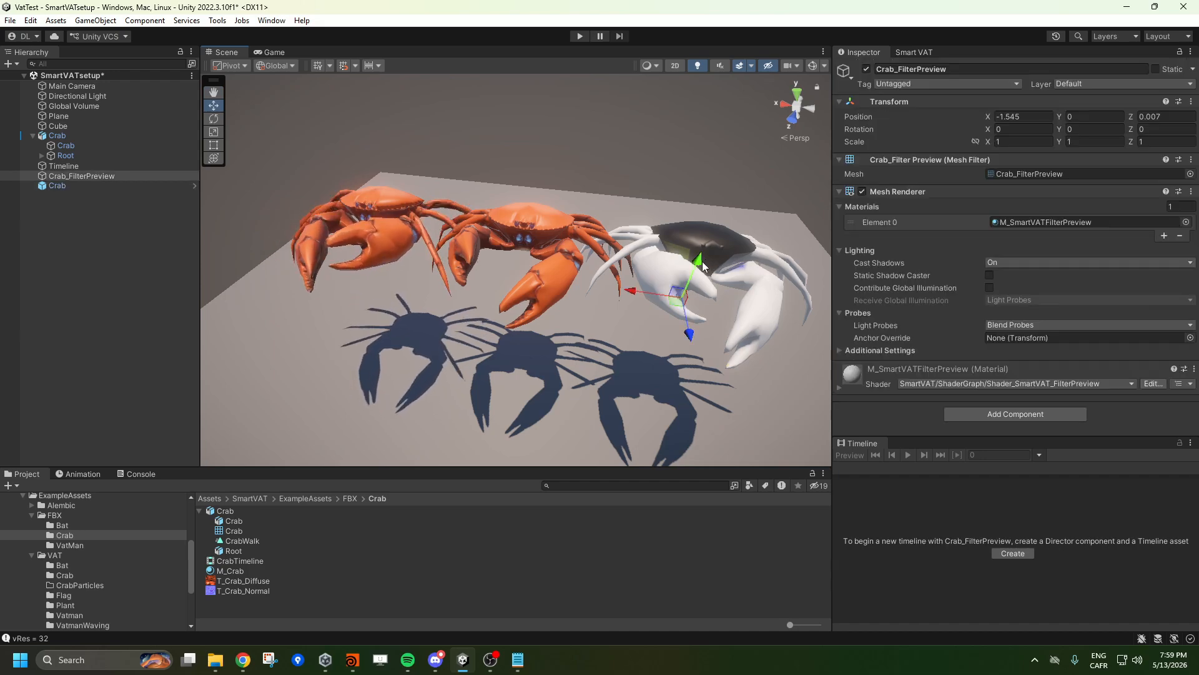
key(Delete)
click(389, 217)
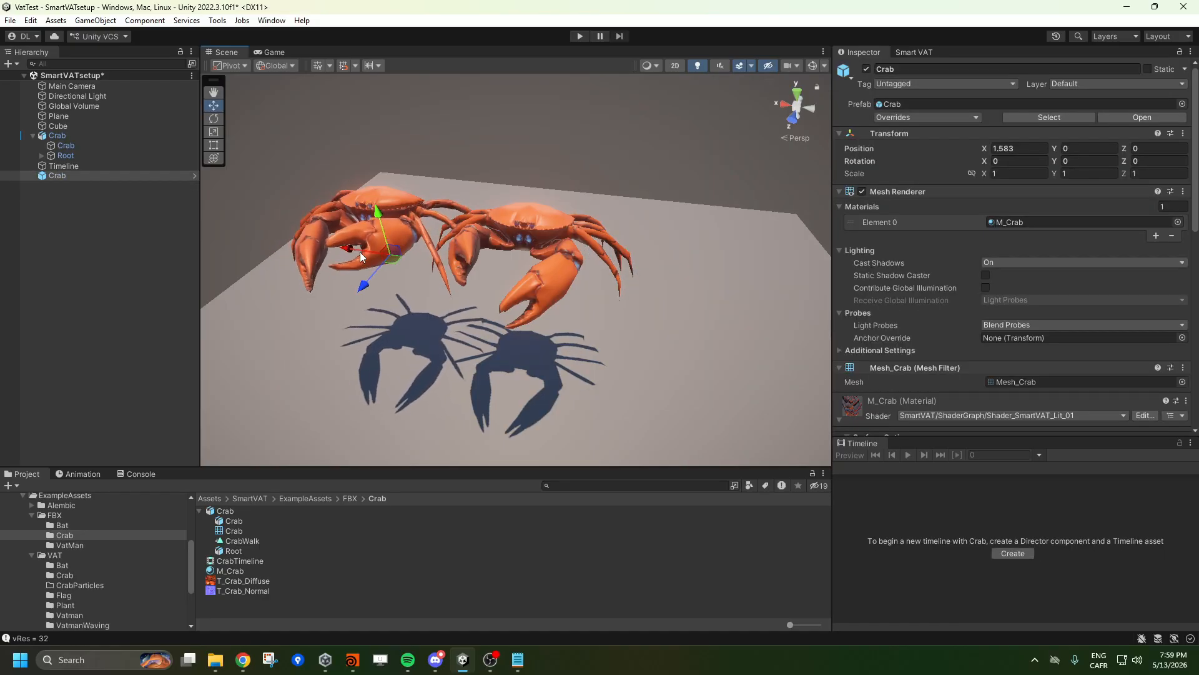
drag(360, 252, 313, 251)
key(a)
right_drag(466, 301, 504, 317)
middle_drag(503, 317, 532, 340)
key(q)
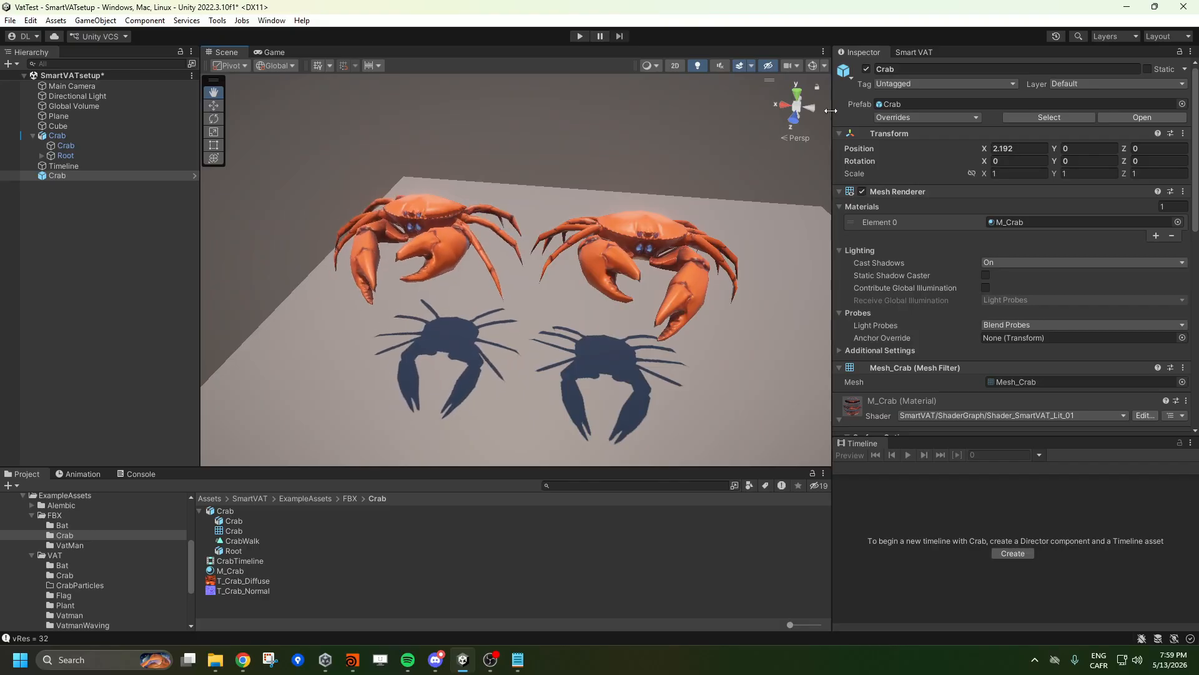
Delete the exported Crab from the scene and load Smart VAT's Particles preset.
click(913, 52)
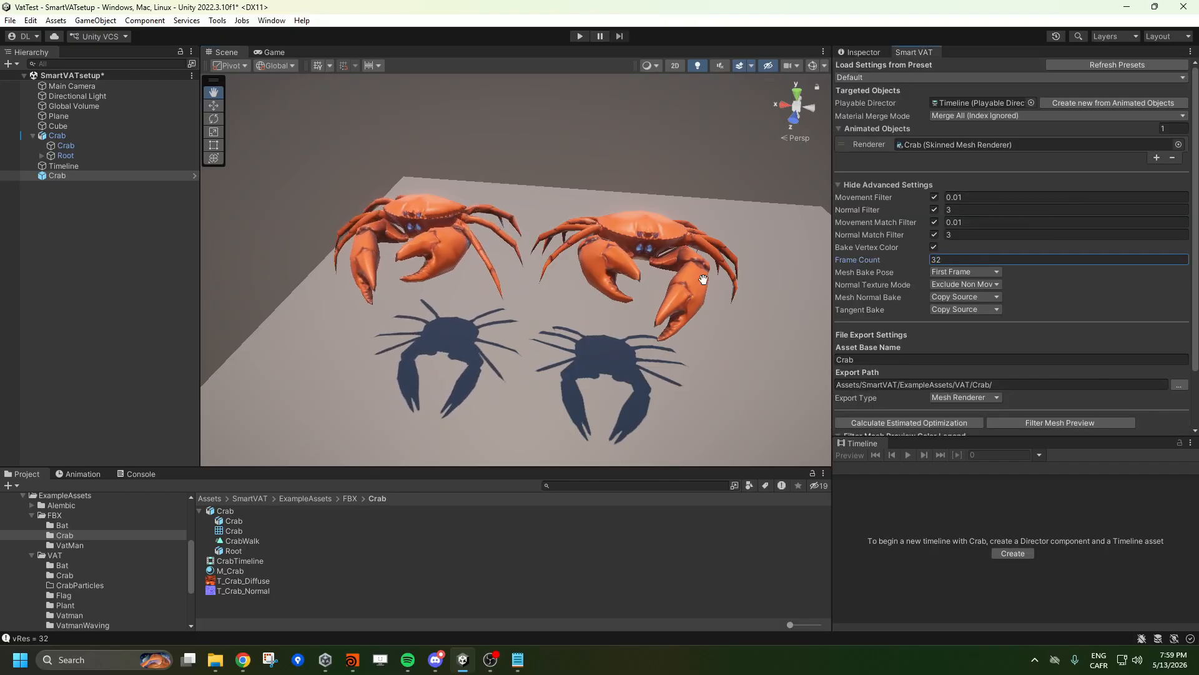
alt+drag(586, 274, 561, 294)
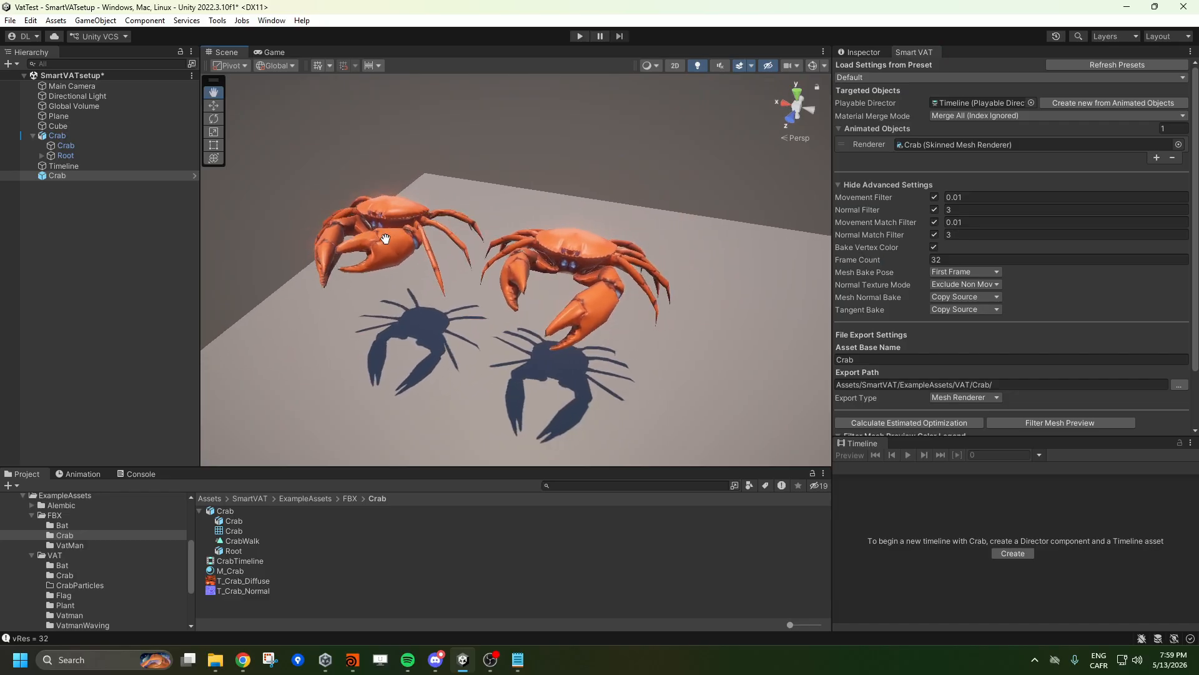
click(75, 167)
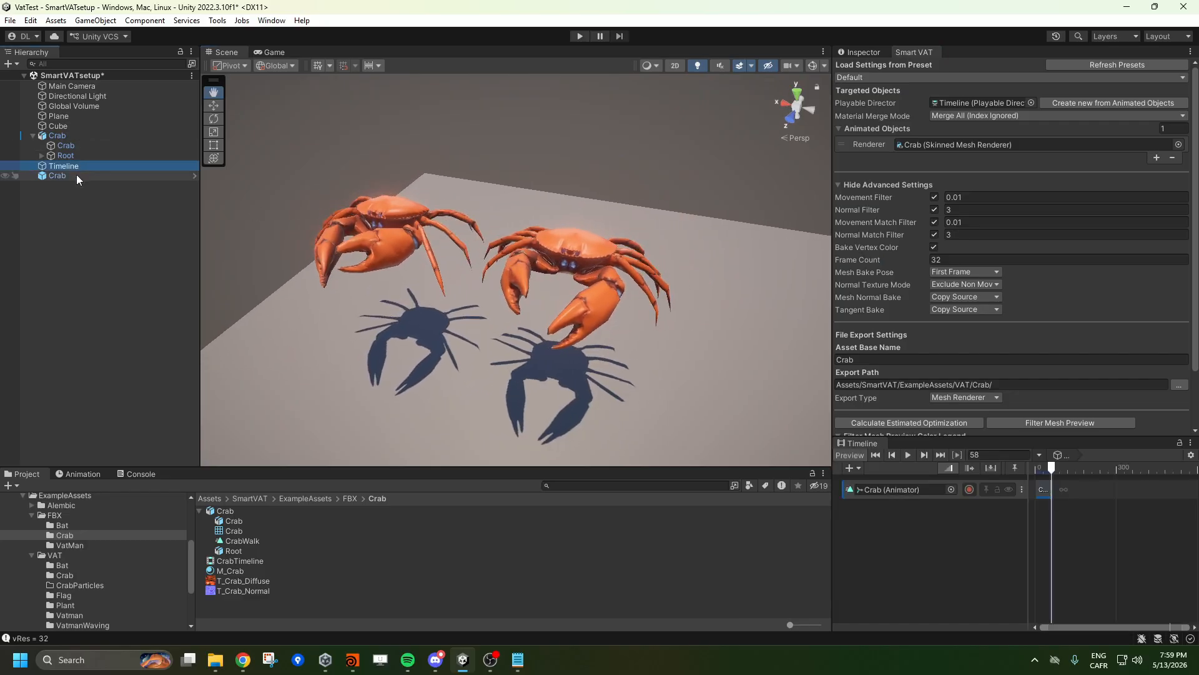
click(77, 176)
key(Delete)
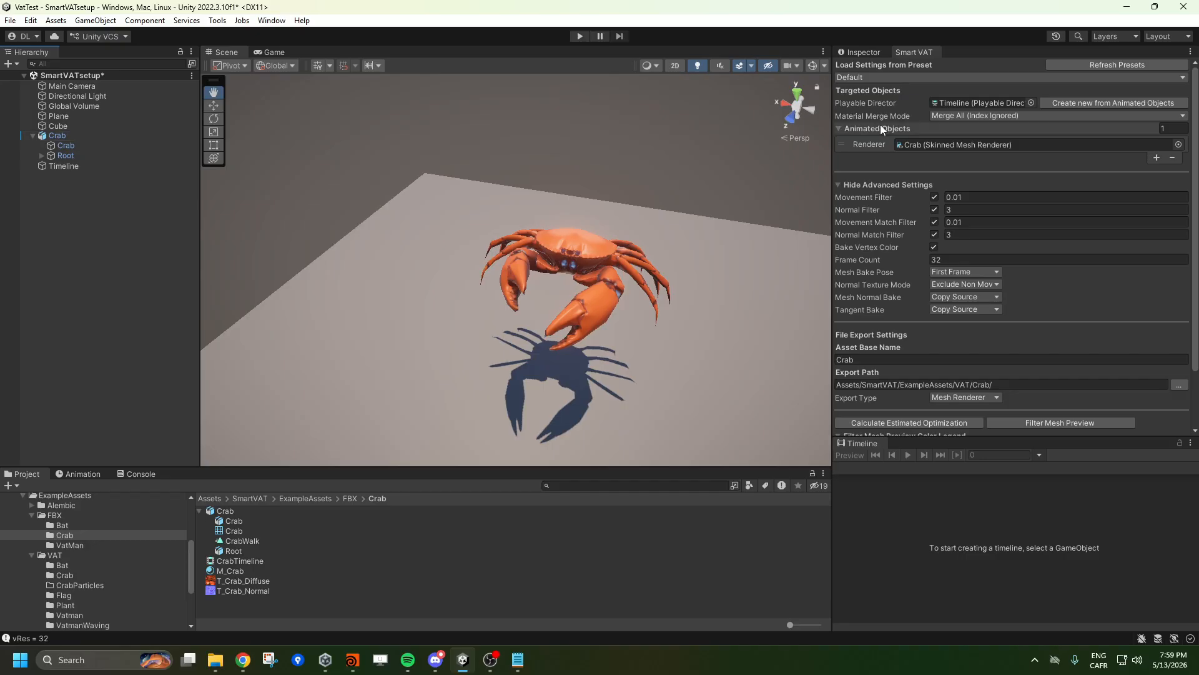
click(924, 81)
click(872, 76)
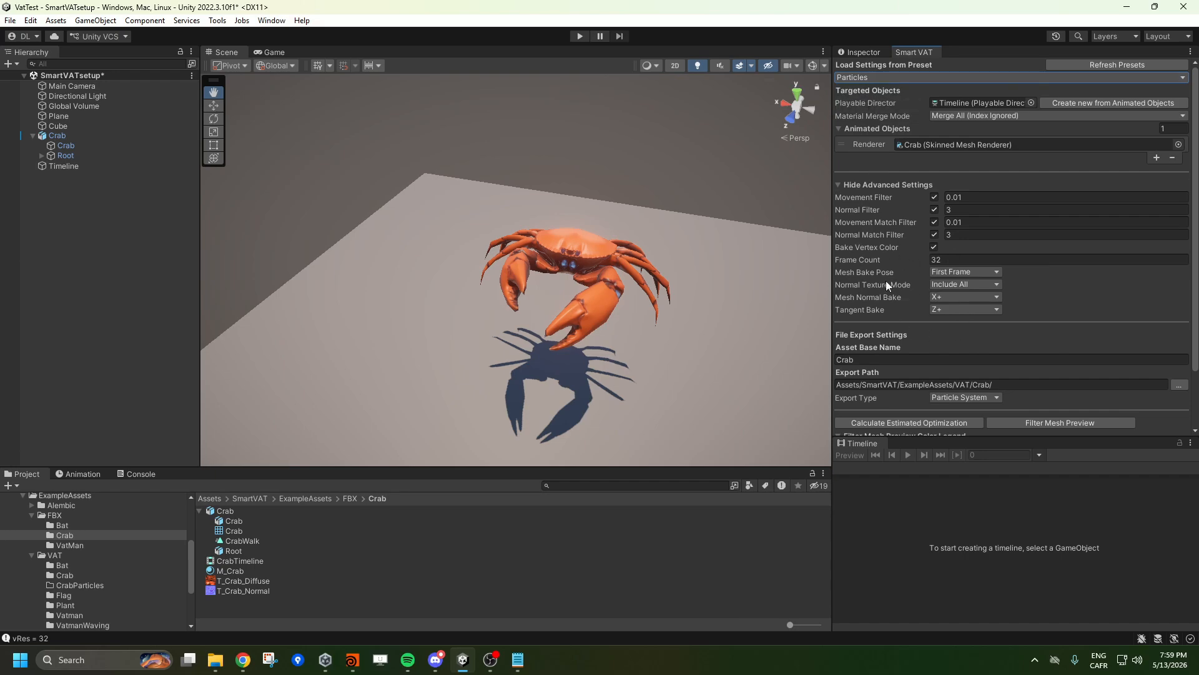
Export the VAT with base name CrabParticle to Assets/SmartVAT/ExampleAssets/VAT/CrabParticle/.
scroll(862, 334, down, 3)
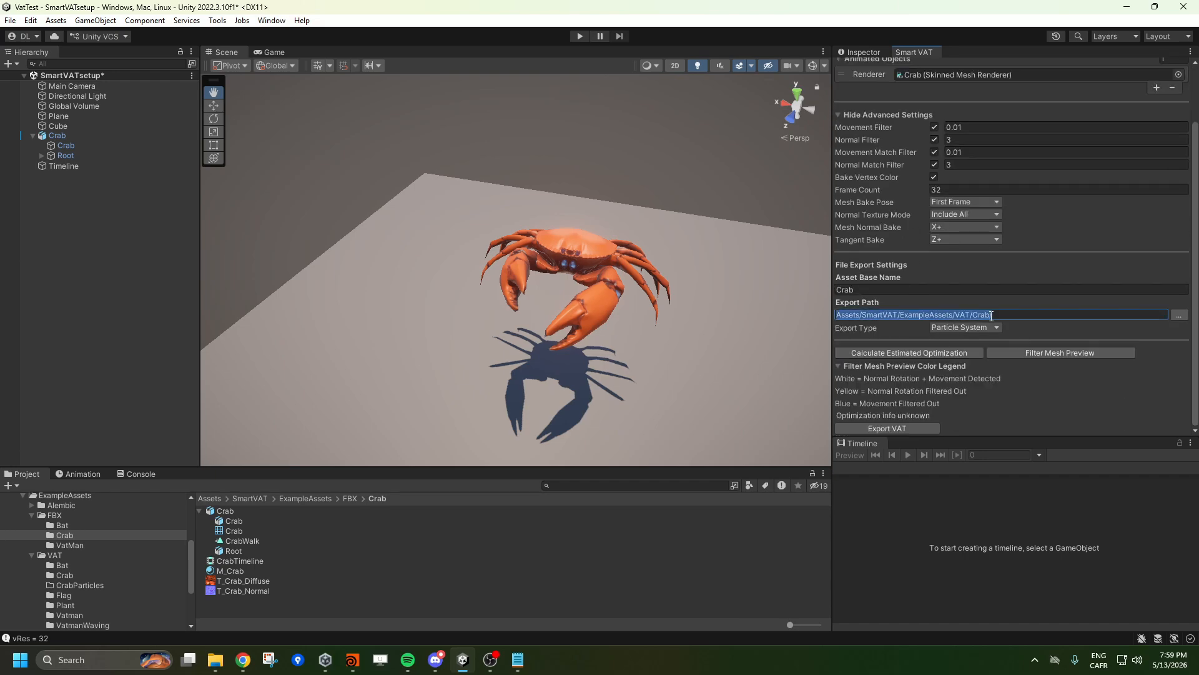
text(Particle)
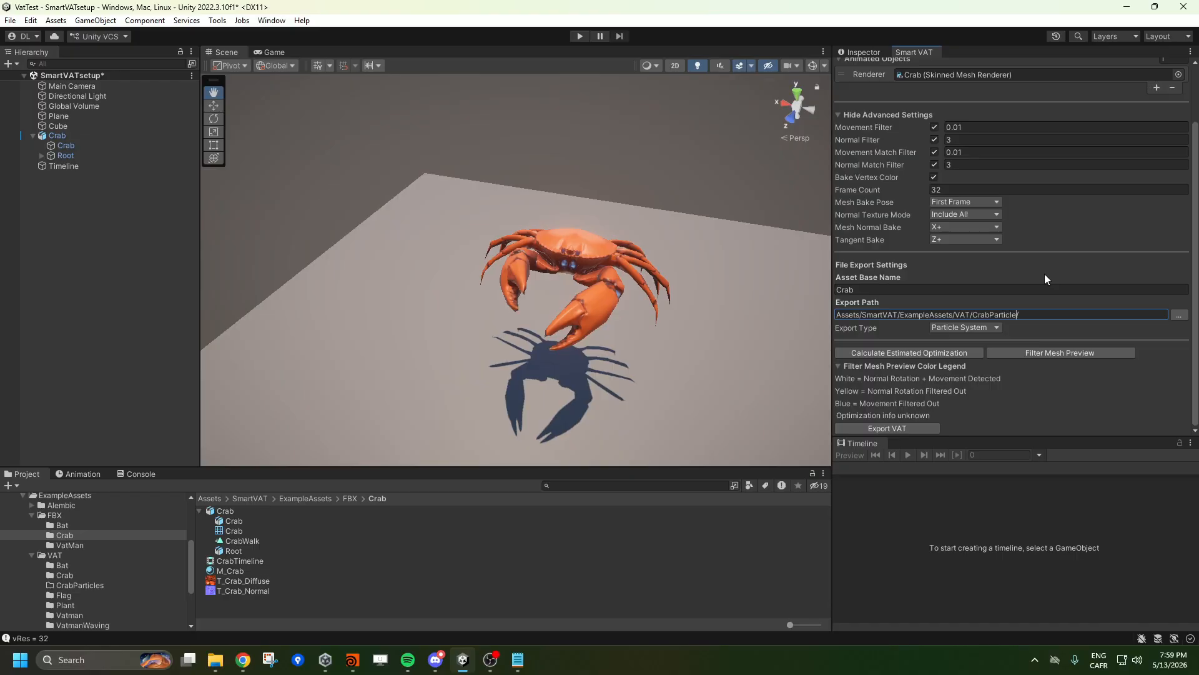
click(925, 288)
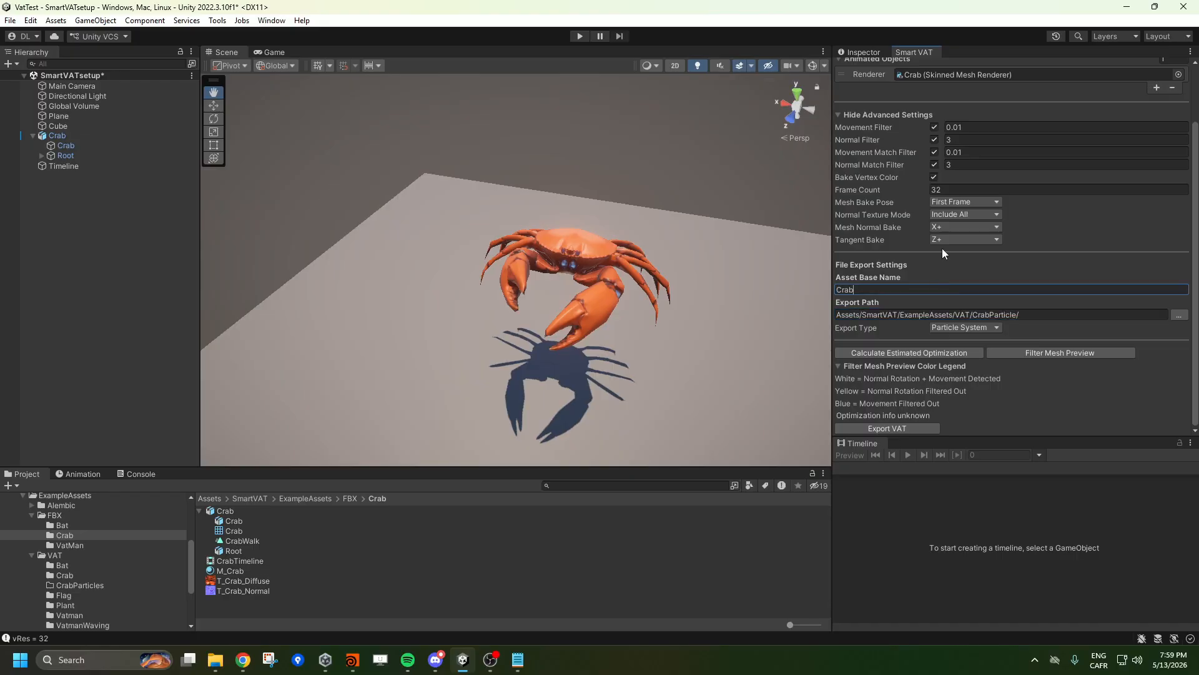
text(Particle)
click(886, 429)
Move the exported PS_CrabParticle system away from the original crab to about X -2.82, Z -2.33.
right_drag(581, 304, 505, 256)
drag(516, 237, 695, 242)
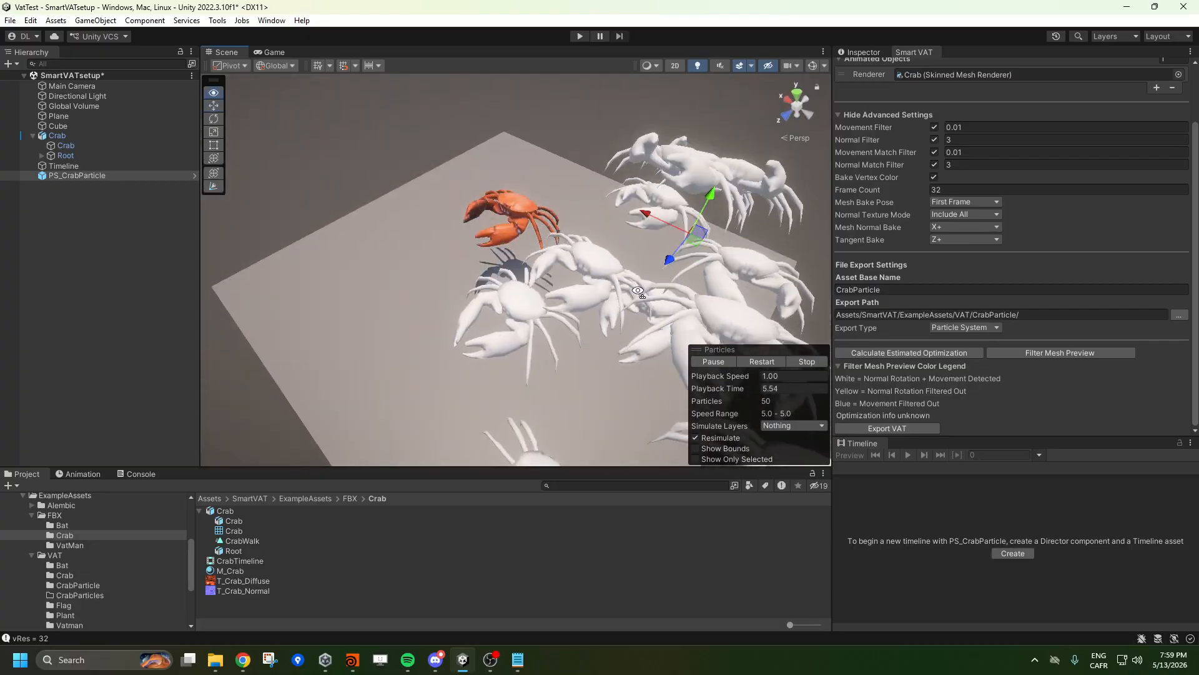
right_drag(612, 282, 607, 237)
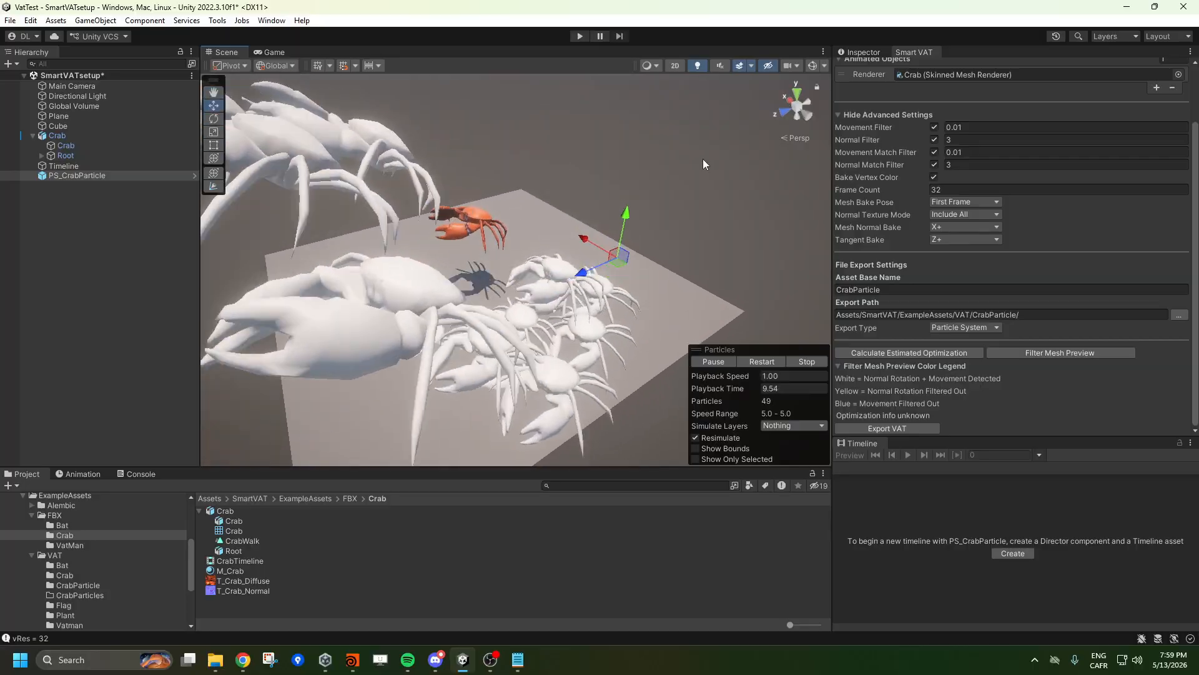
Examine the Custom1 vector components in PS_CrabParticle's Custom Data module.
click(862, 53)
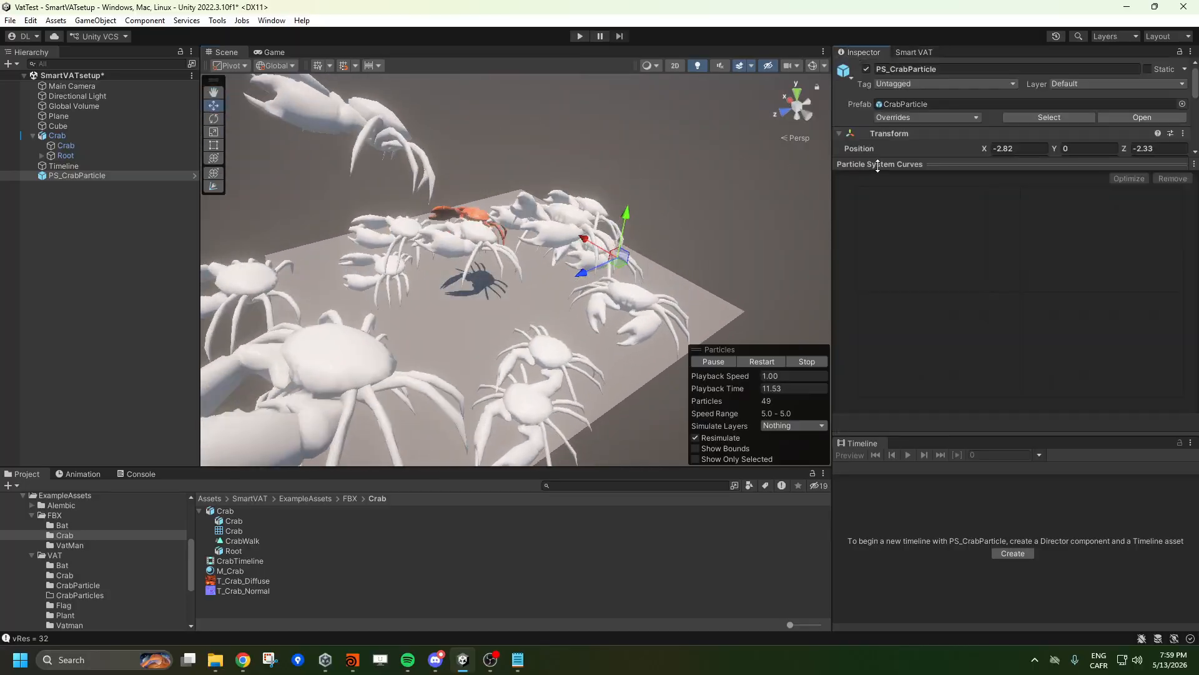
drag(895, 325, 894, 341)
click(882, 223)
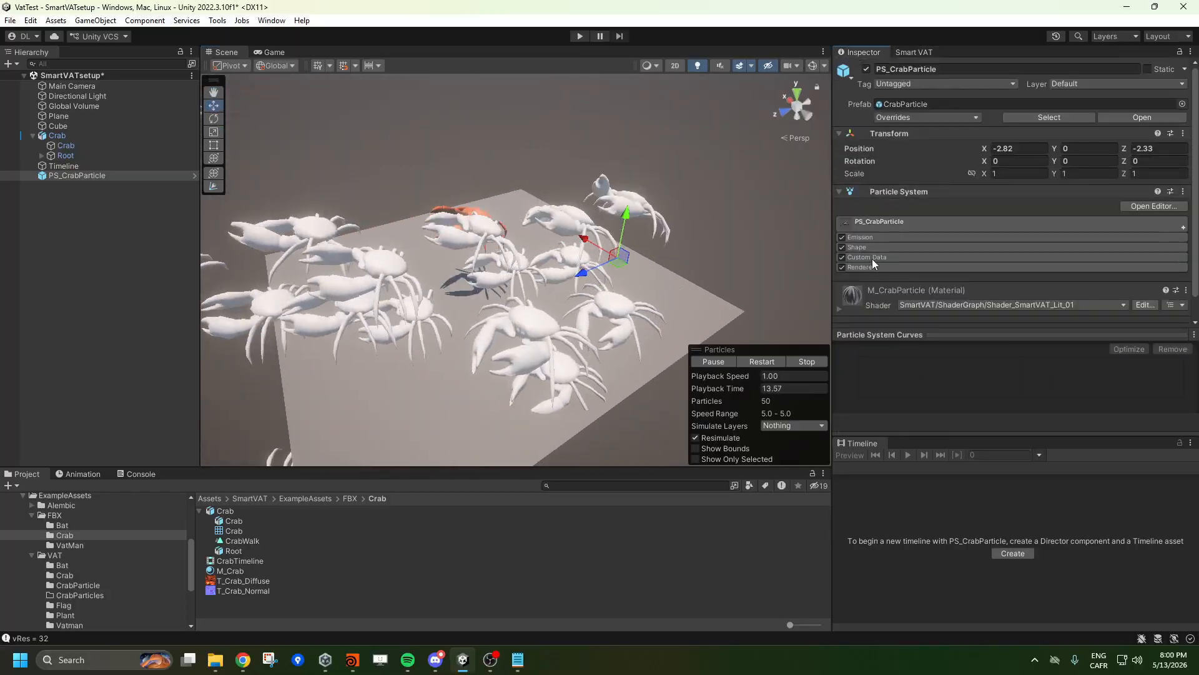
click(872, 257)
scroll(874, 258, down, 1)
scroll(873, 258, down, 1)
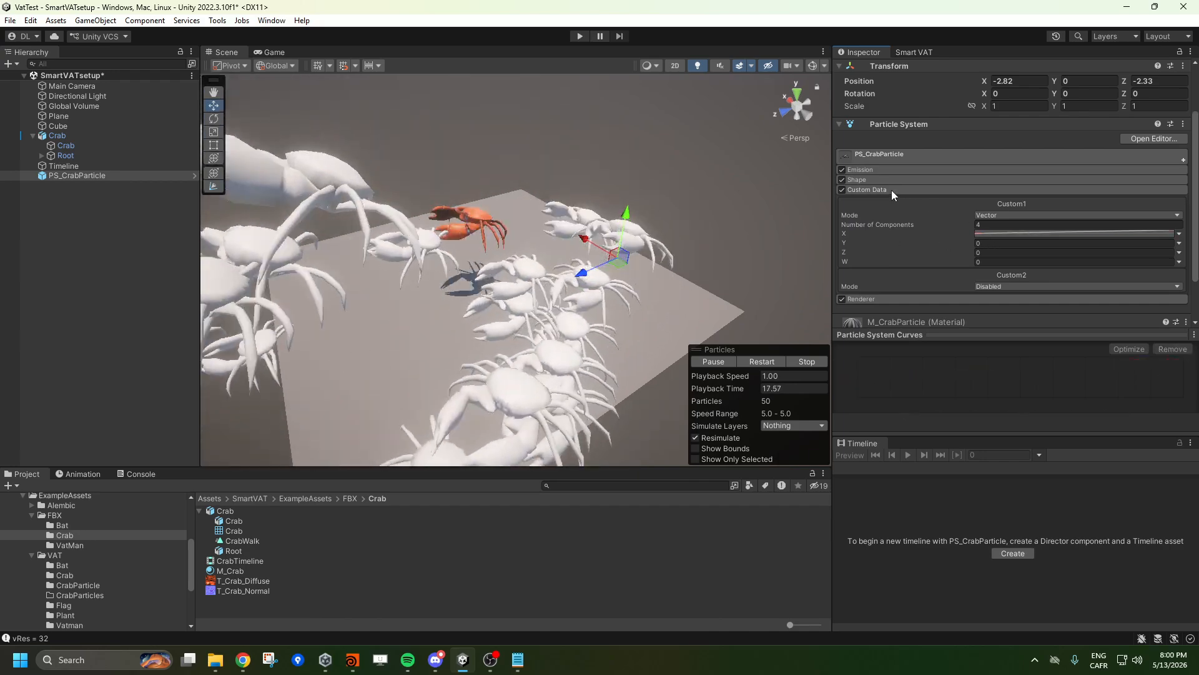
click(891, 190)
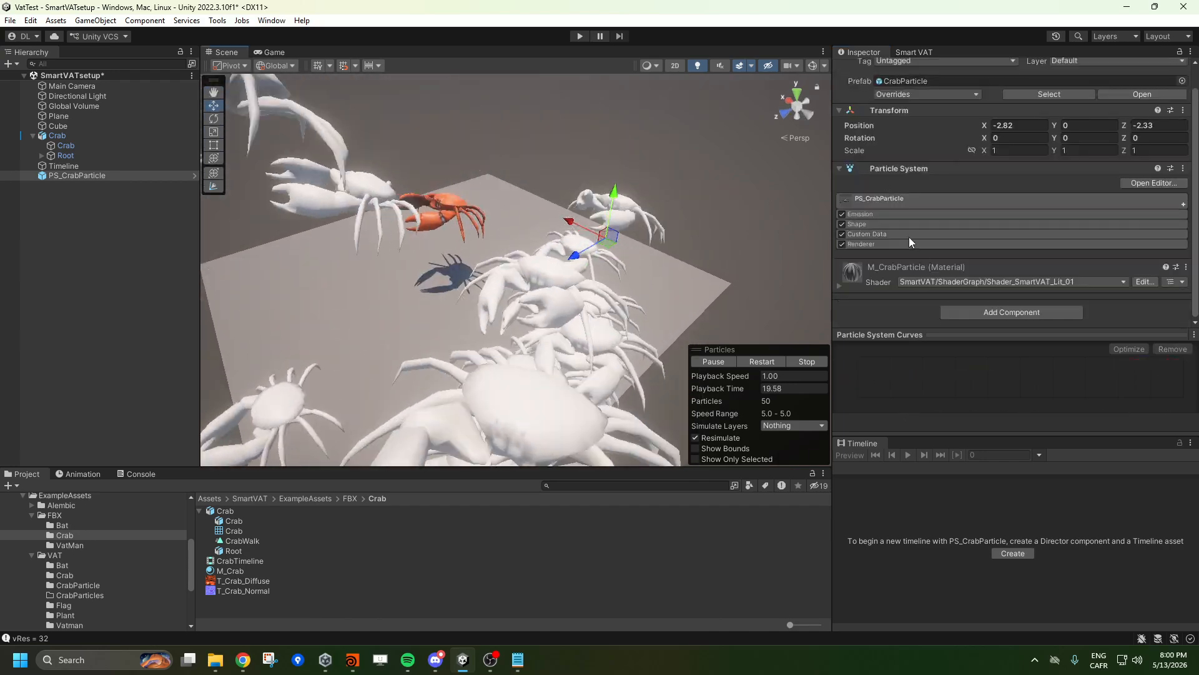
click(887, 234)
right_drag(650, 277, 615, 255)
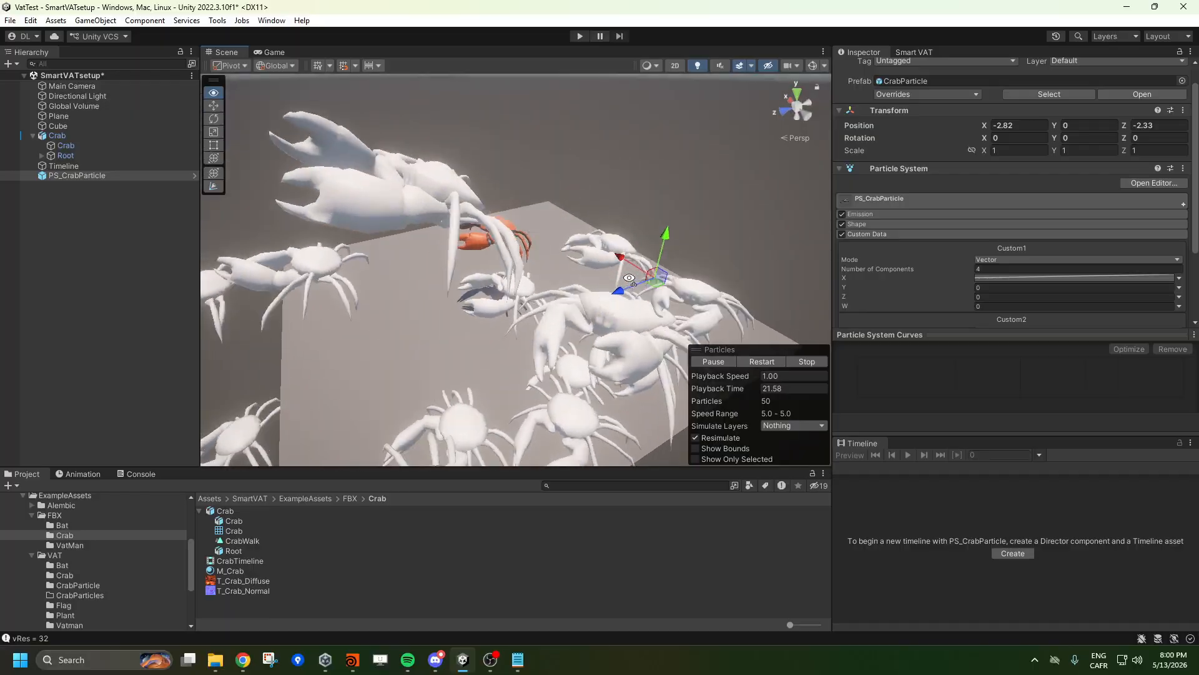
Open the Custom1 X curve with a larger curve view and set its maximum to 20.
click(1007, 280)
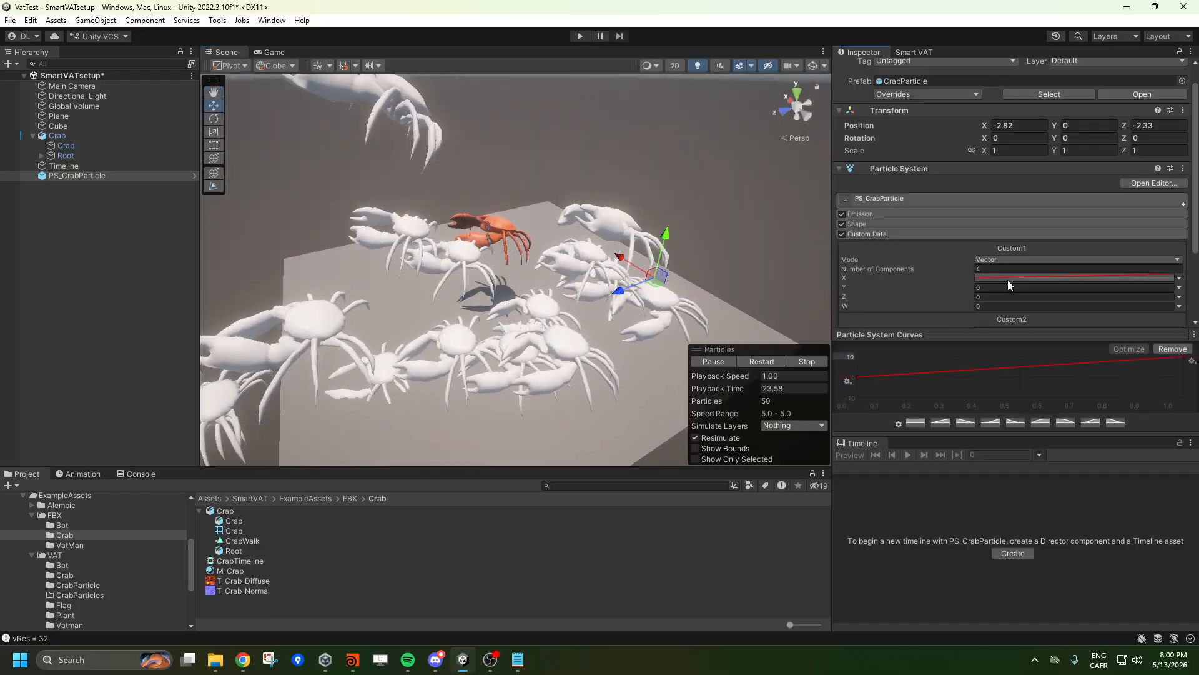
drag(889, 335, 881, 274)
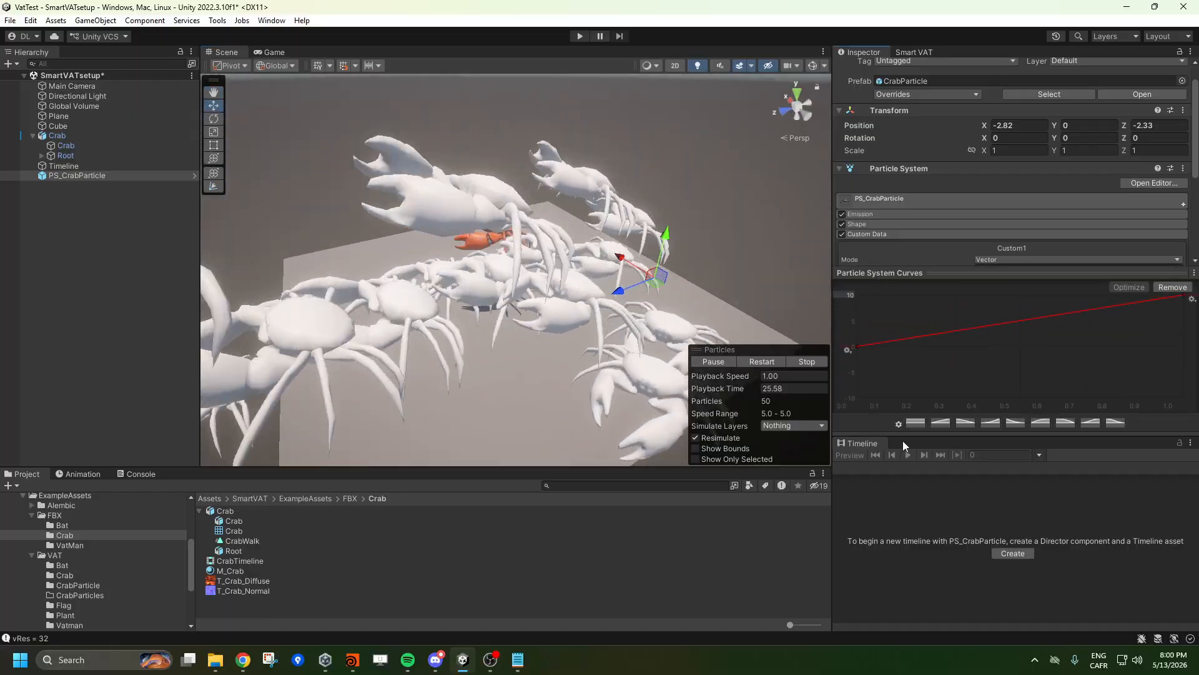
drag(898, 437, 894, 508)
click(844, 360)
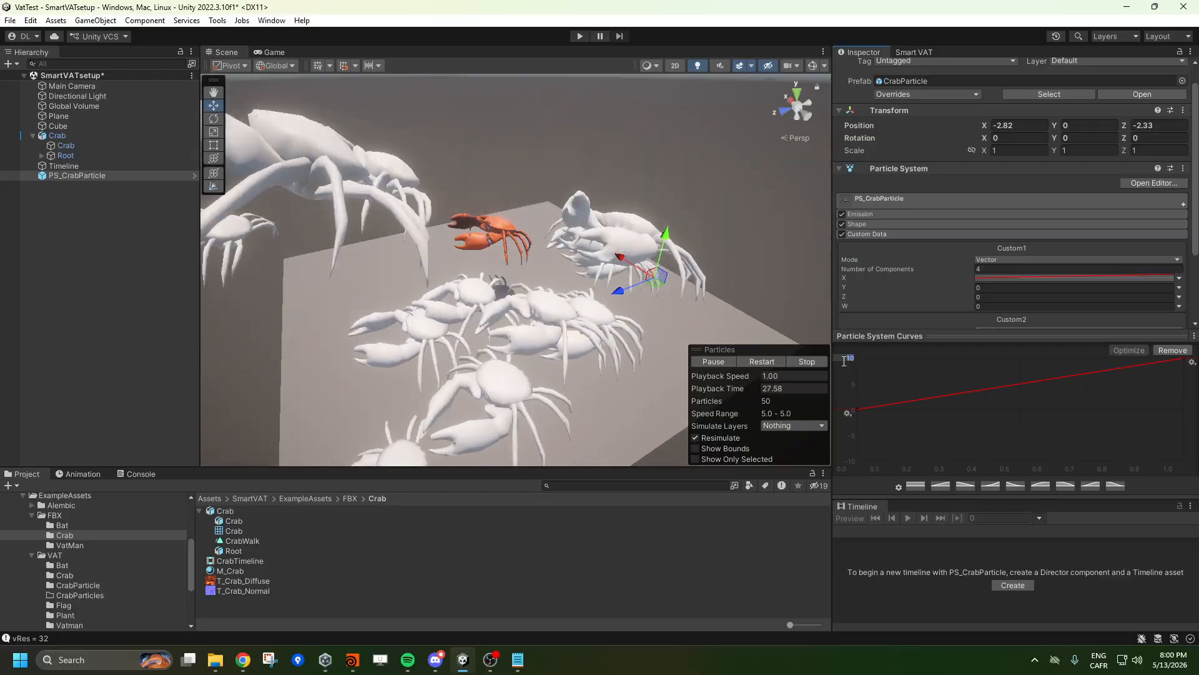
text(20)
key(Return)
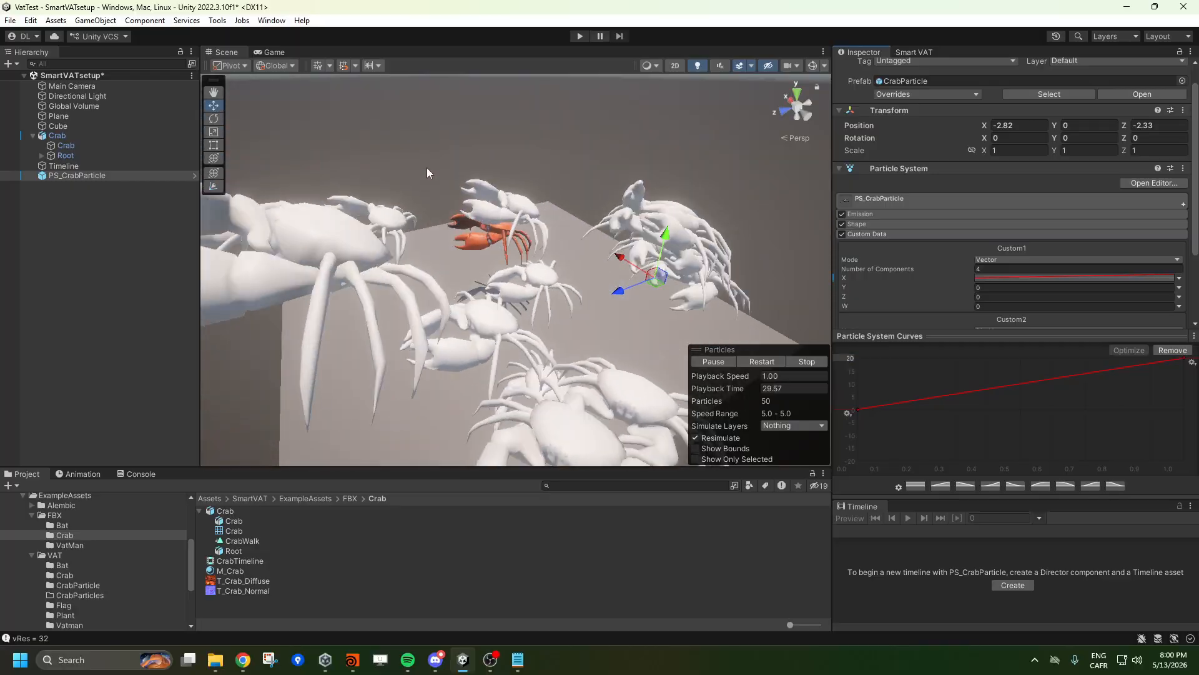
Set the Custom1 X curve's maximum back to 10.
click(848, 358)
text(10)
key(Return)
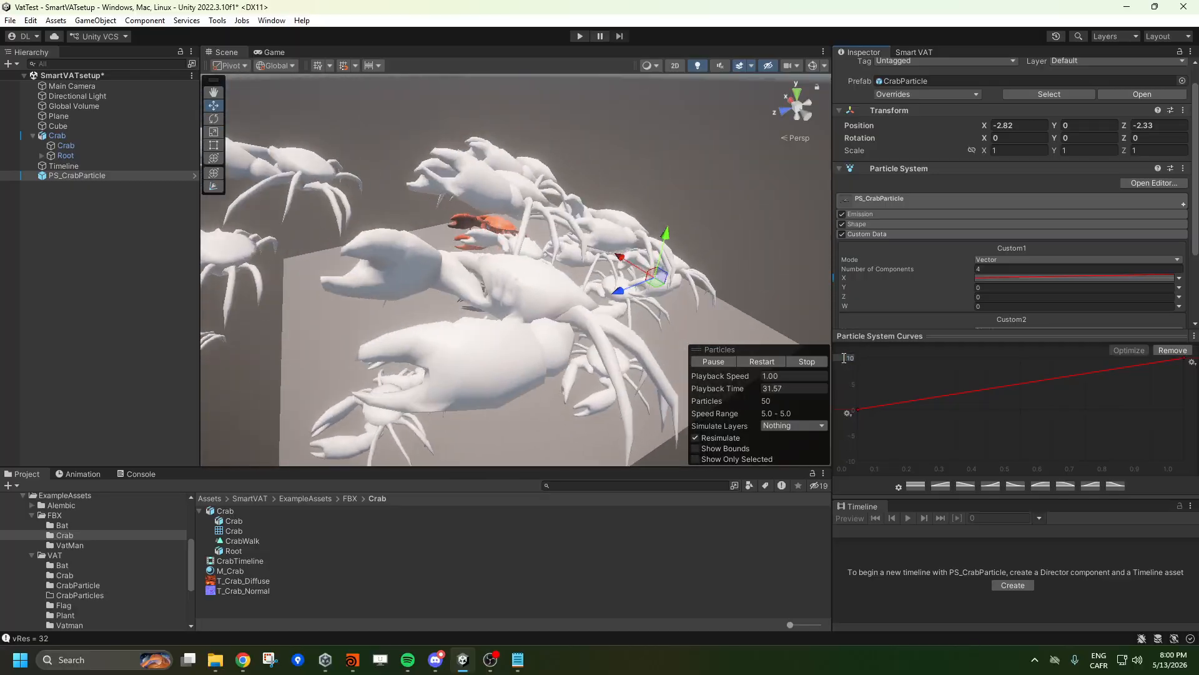
Set PS_CrabParticle's Start Lifetime to 1 and the Custom1 X curve's maximum to 2.
click(895, 197)
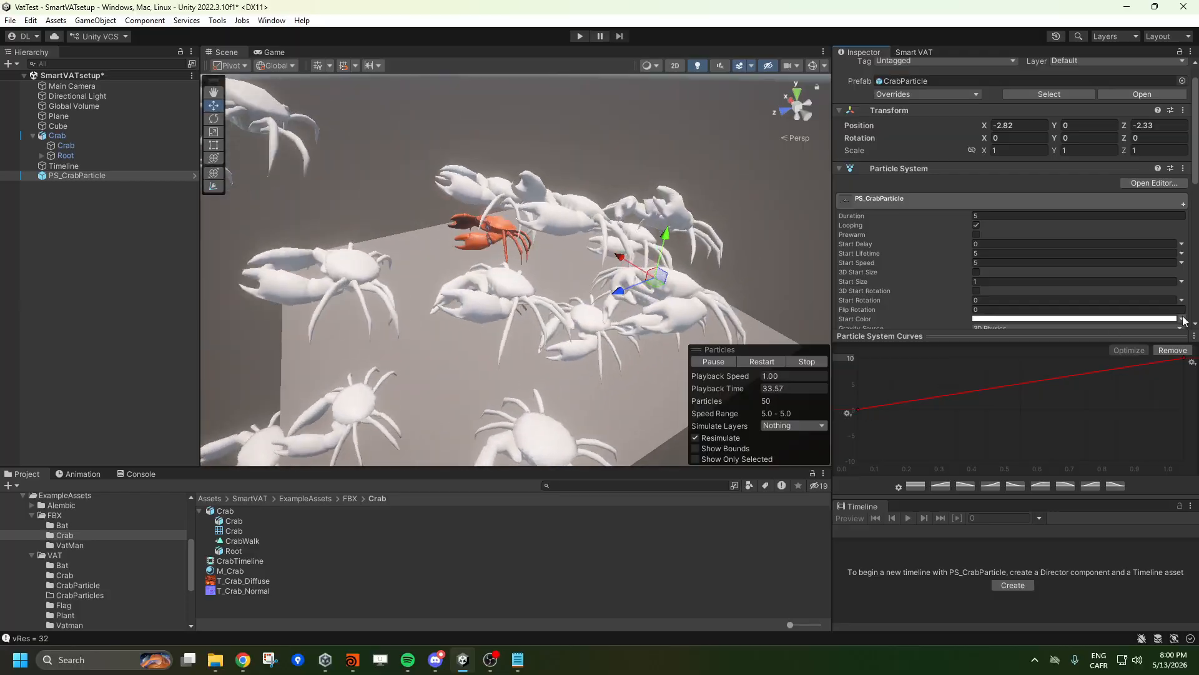
click(997, 253)
text(1)
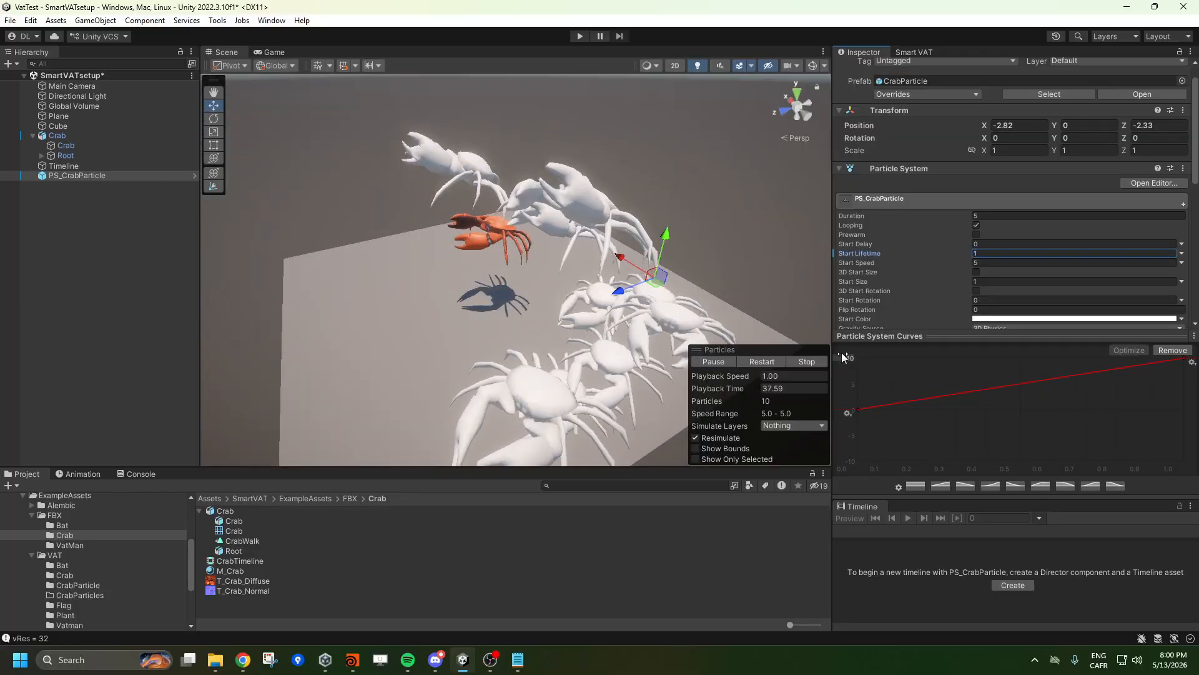
click(841, 357)
text(2.)
key(Return)
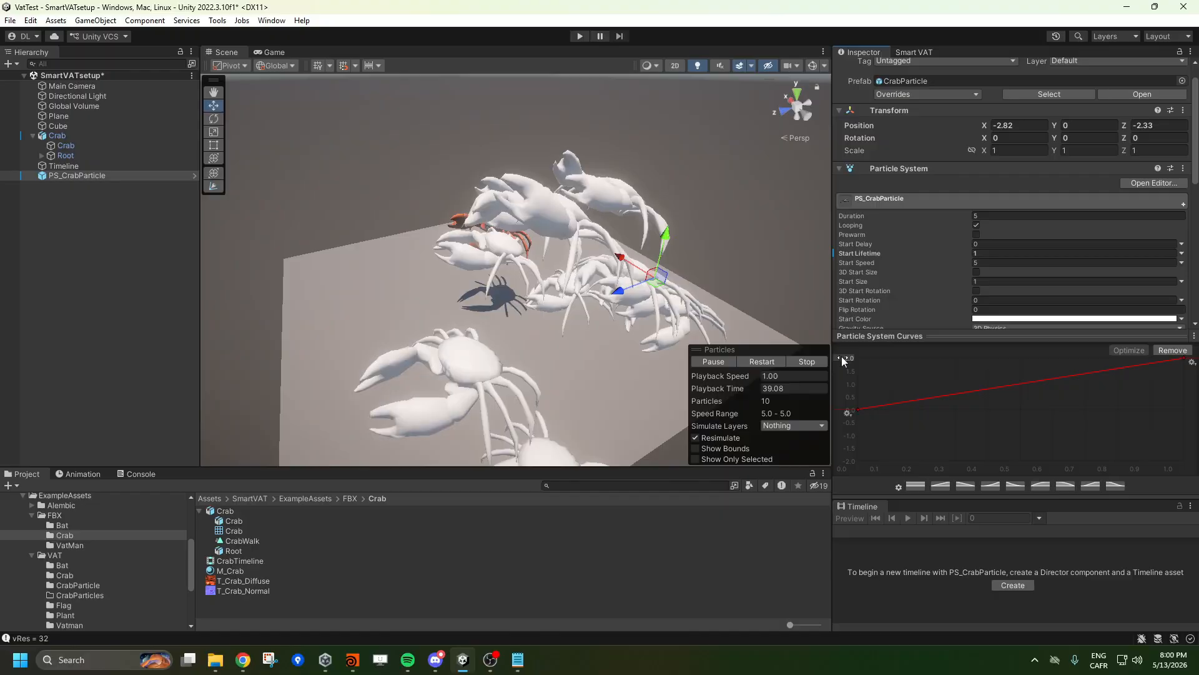
Increase PS_CrabParticle's Start Lifetime and collapse its main settings.
click(986, 253)
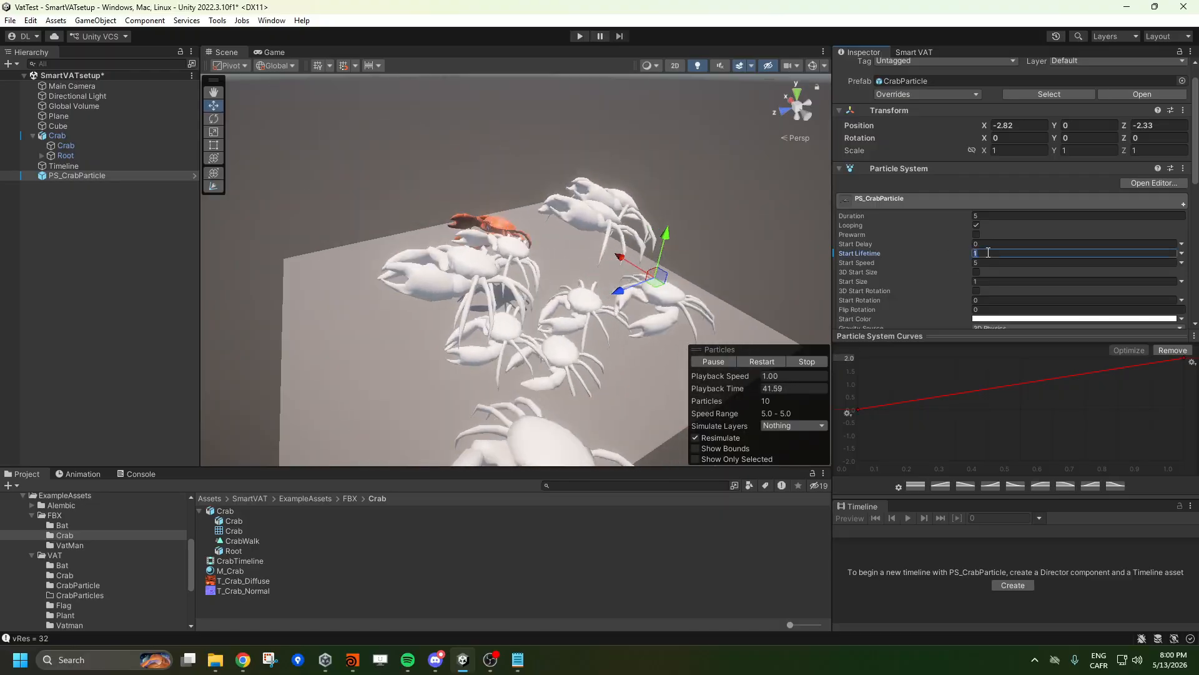
click(872, 198)
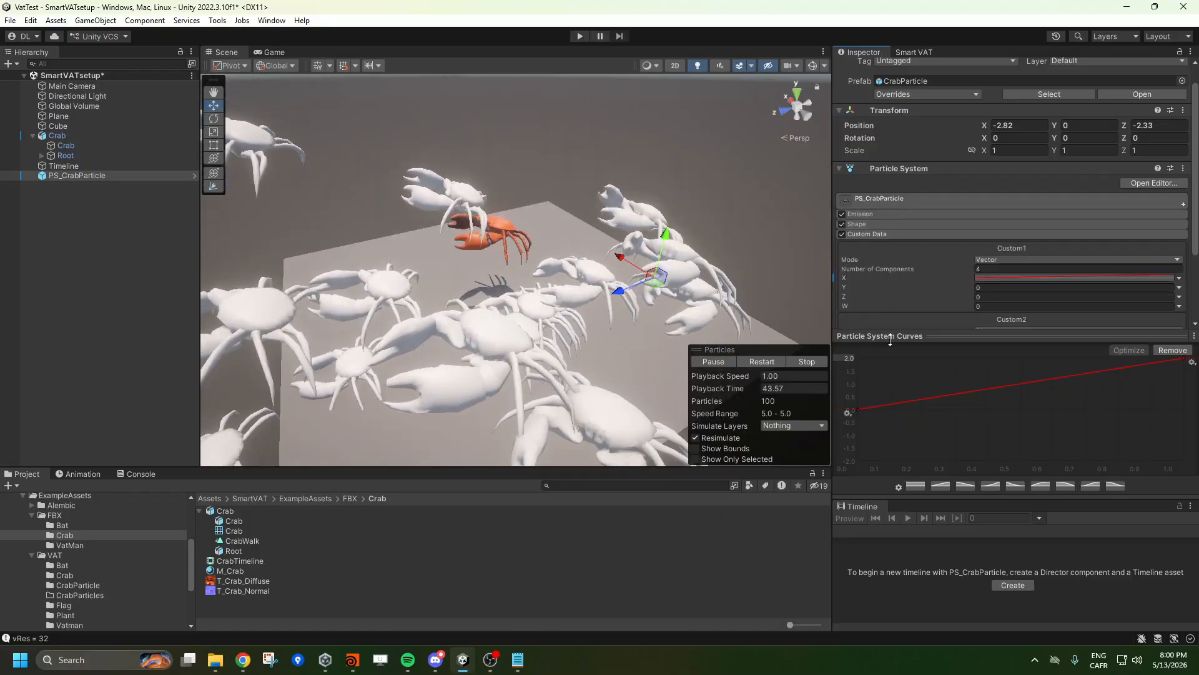
Assign T_Crab_Diffuse as MainTex and T_Crab_Normal as Normal in the M_CrabParticle material.
click(890, 338)
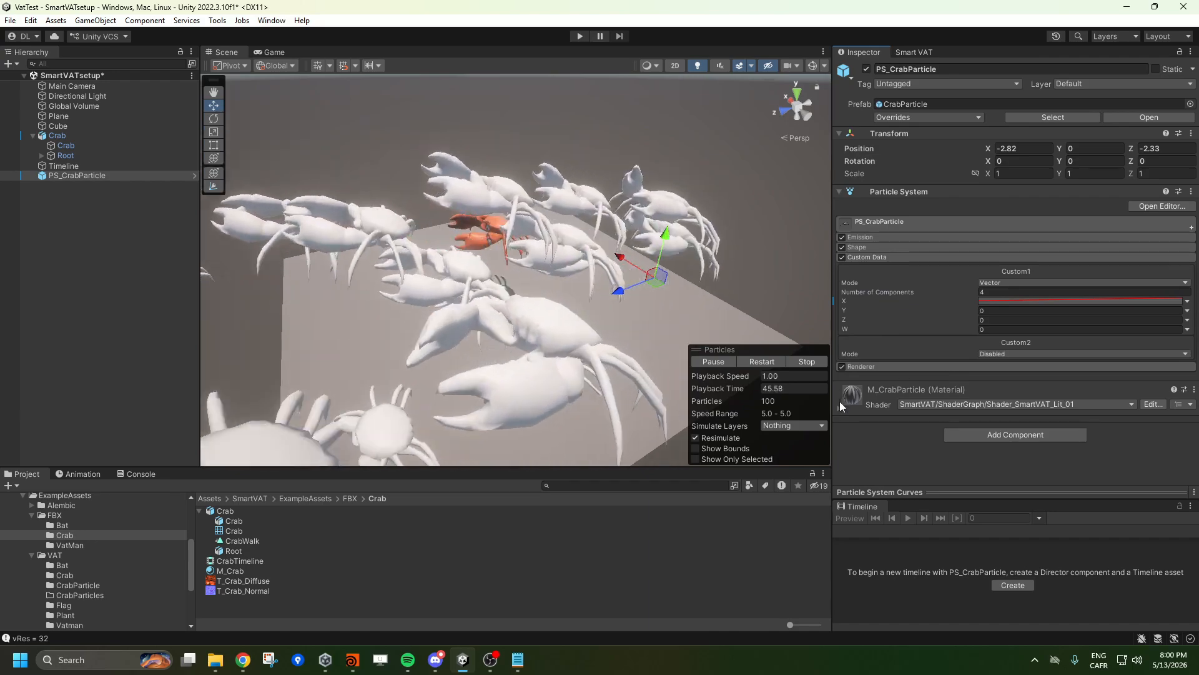
click(840, 402)
scroll(935, 358, down, 10)
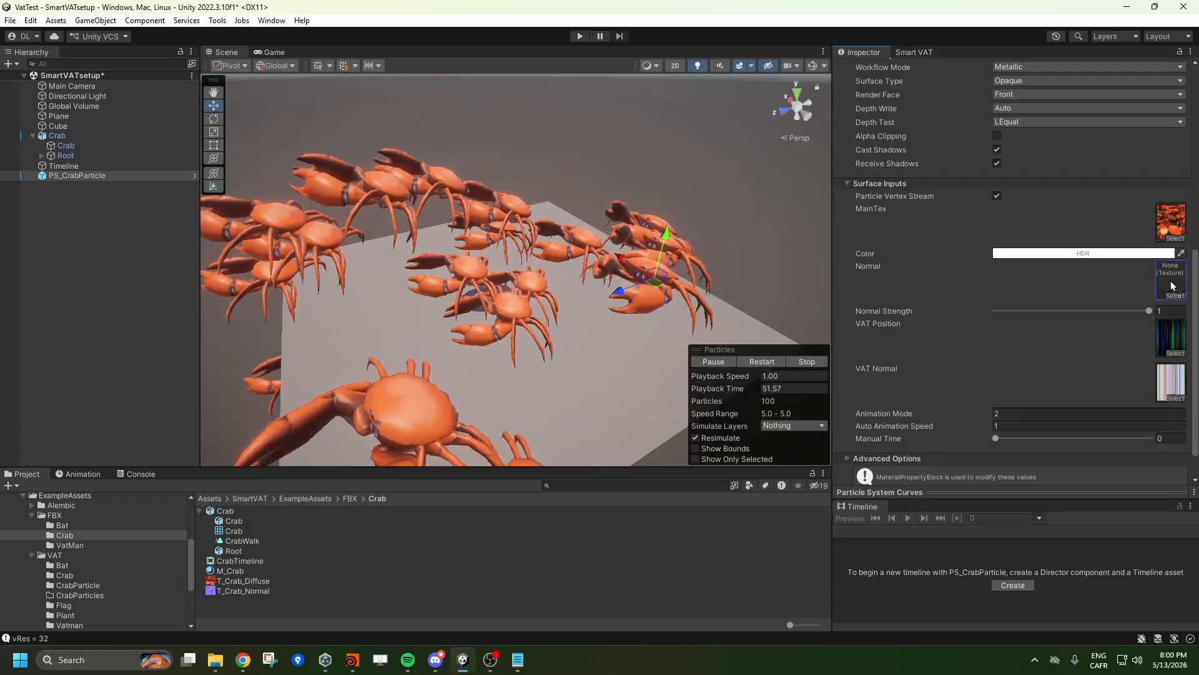
scroll(960, 83, up, 10)
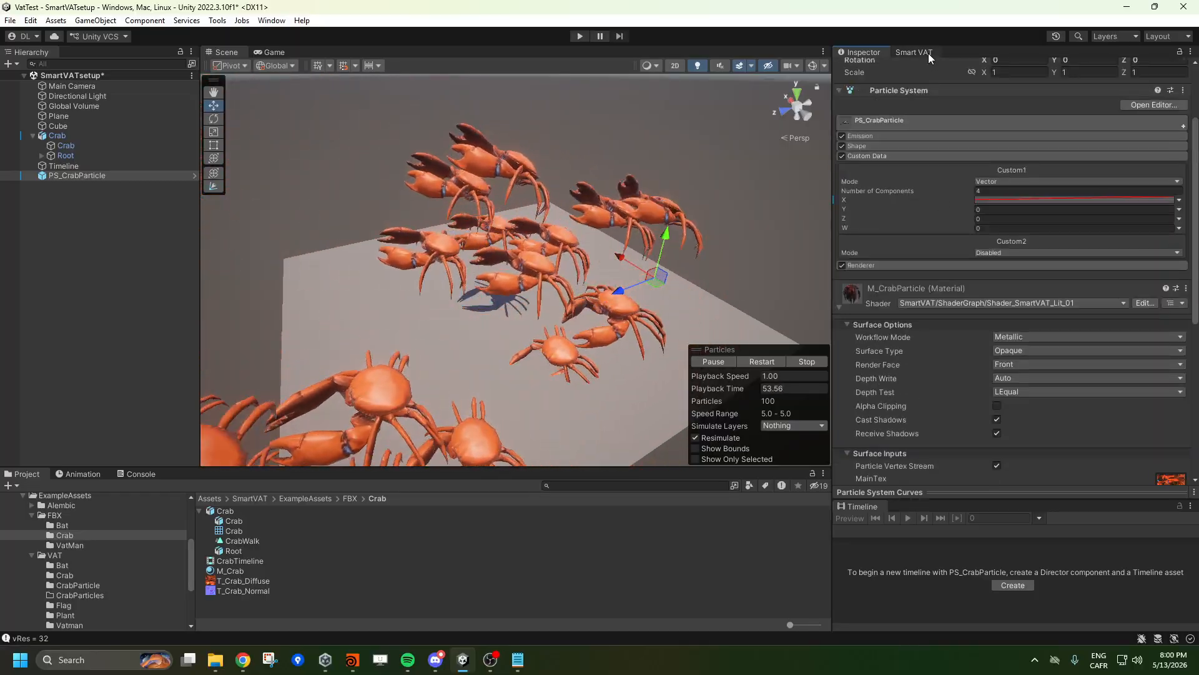
Set the maximum of the Custom1 X curve to 10.
click(1075, 268)
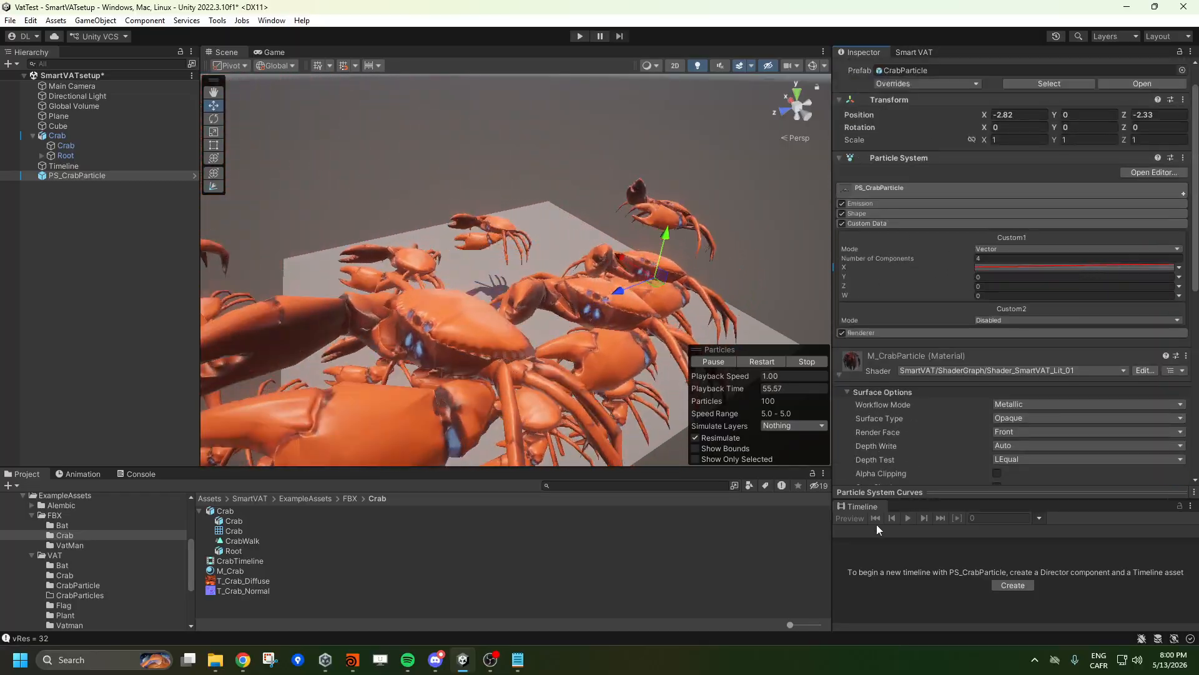
click(897, 492)
text(10)
key(Return)
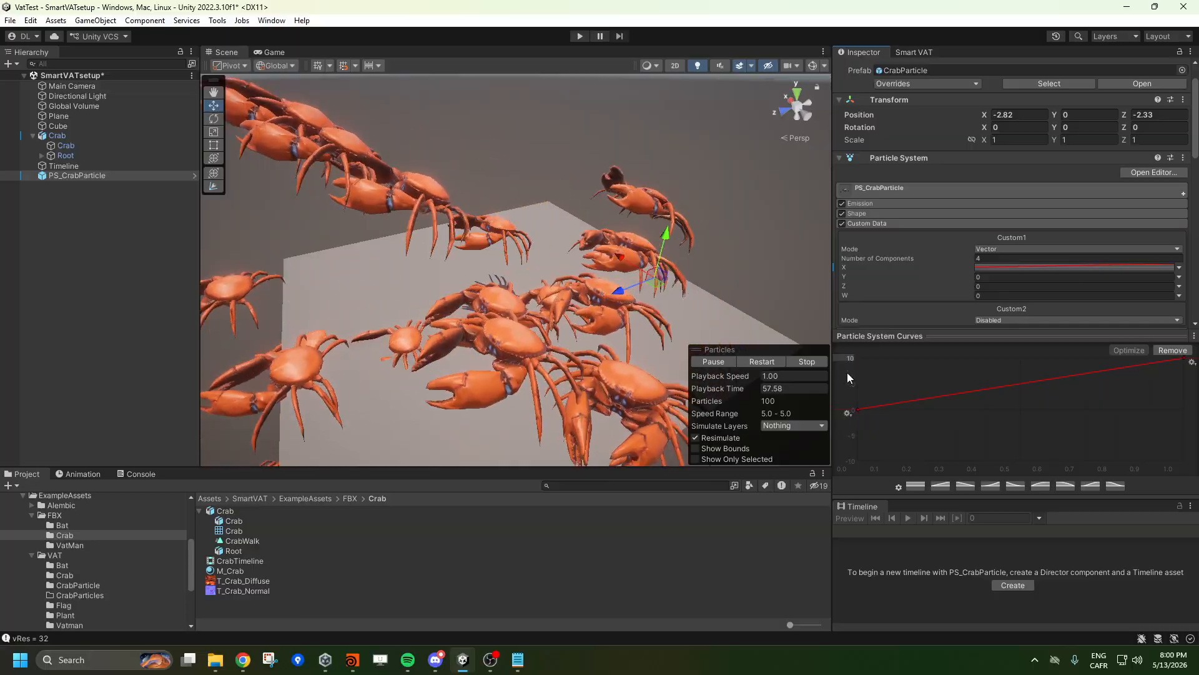
Change PS_CrabParticle's emission shape to Edge and set the shape's X rotation to 90.
right_drag(565, 322, 455, 267)
key(w)
click(883, 213)
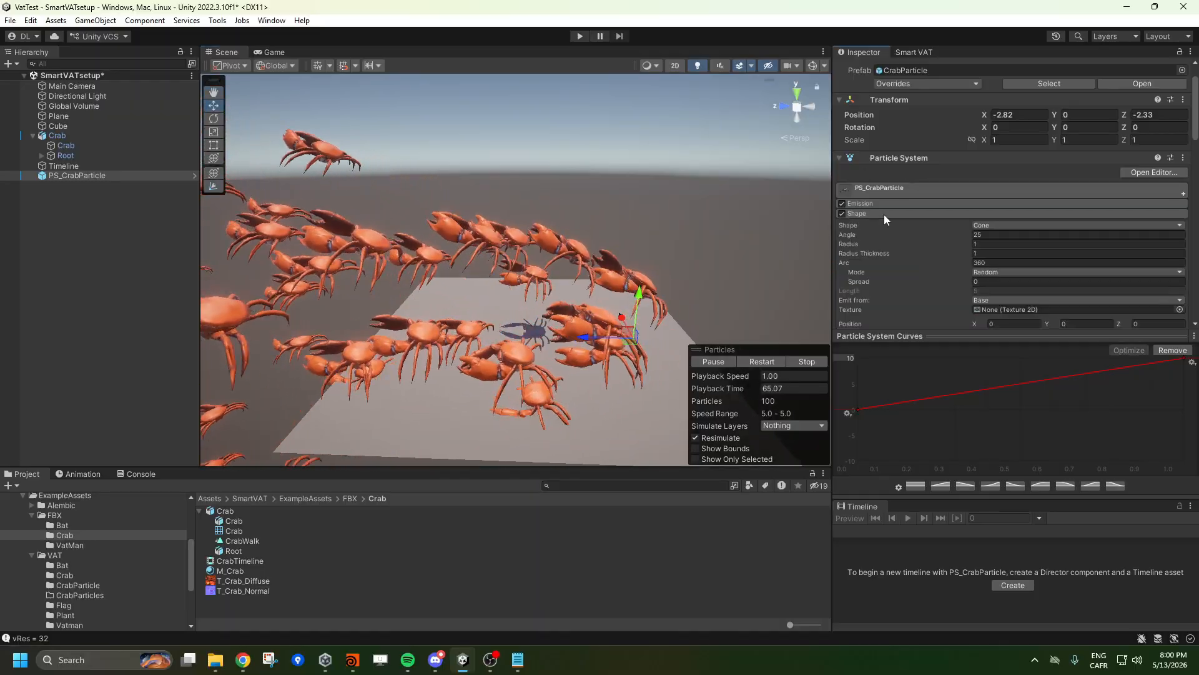
click(981, 225)
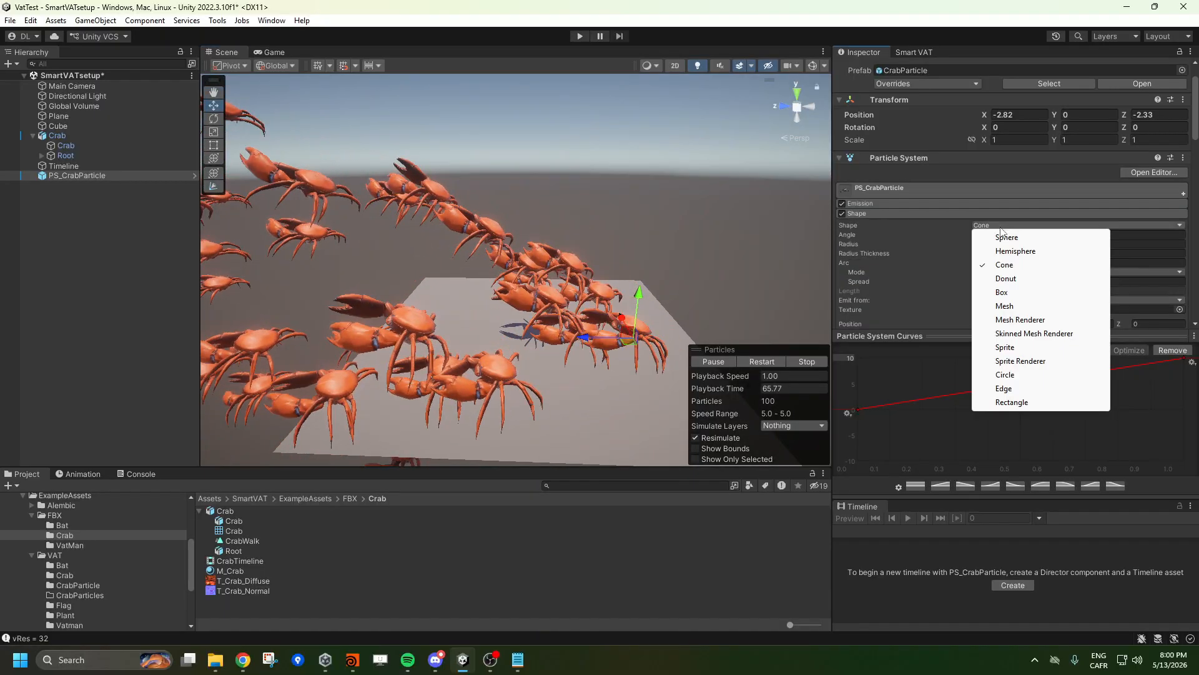
click(1006, 389)
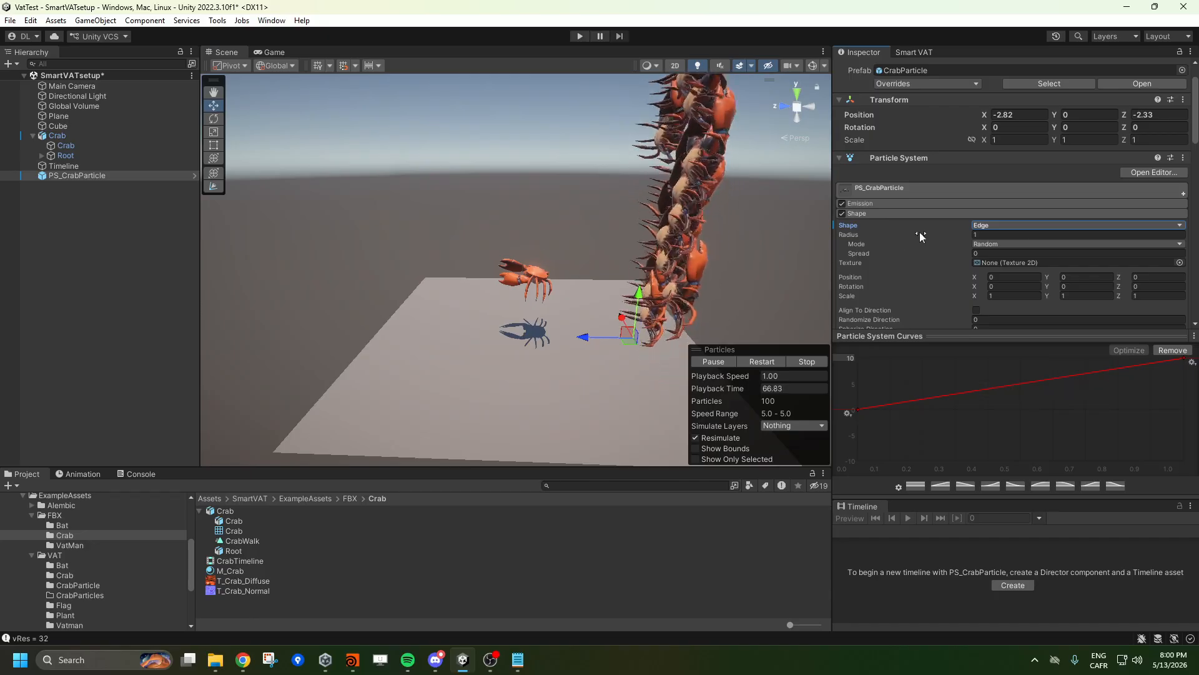
click(1006, 286)
text(90)
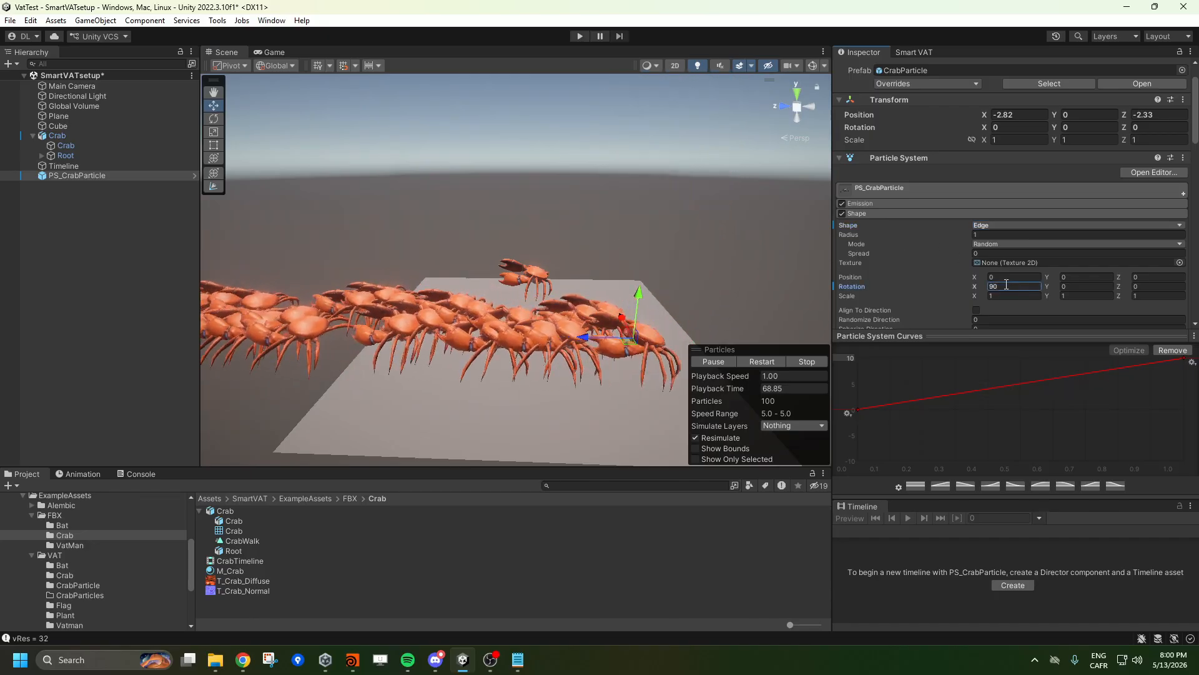
alt+drag(516, 414, 553, 389)
click(872, 187)
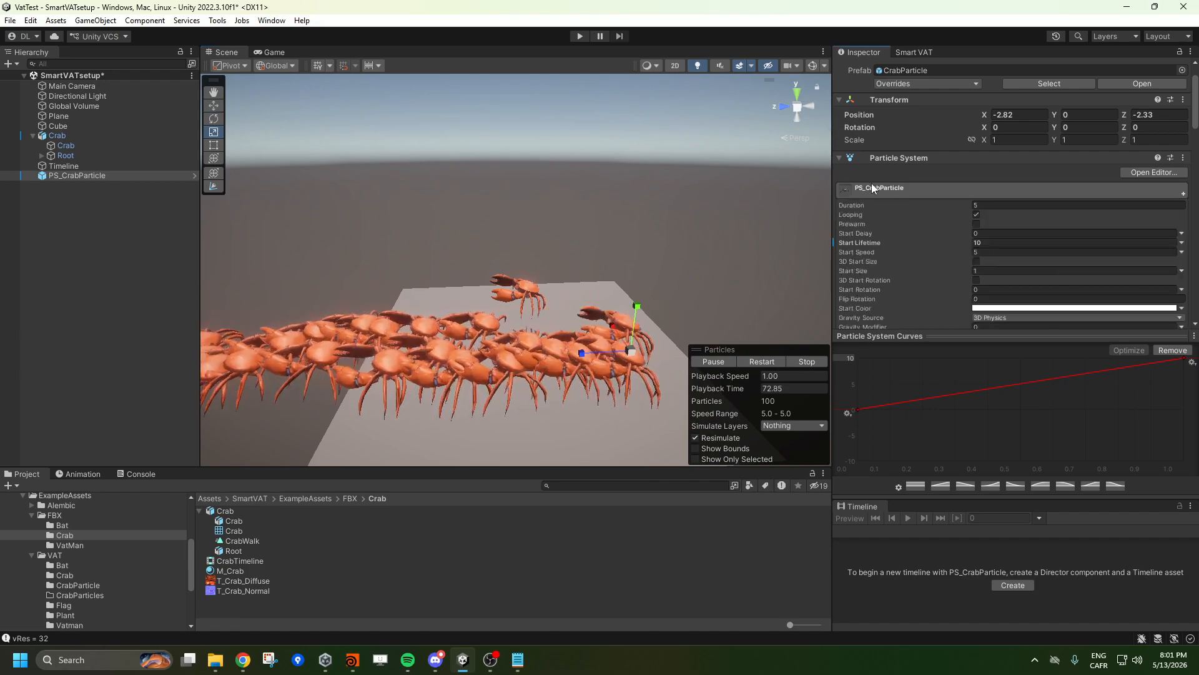
click(909, 336)
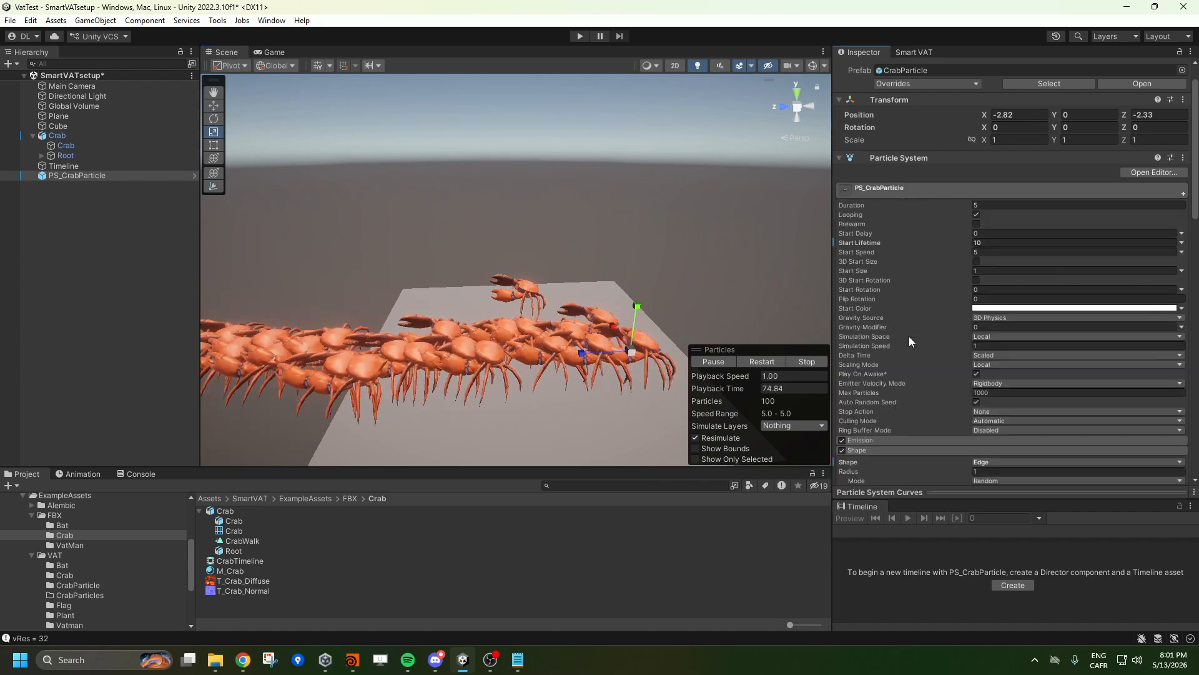
drag(884, 508, 883, 304)
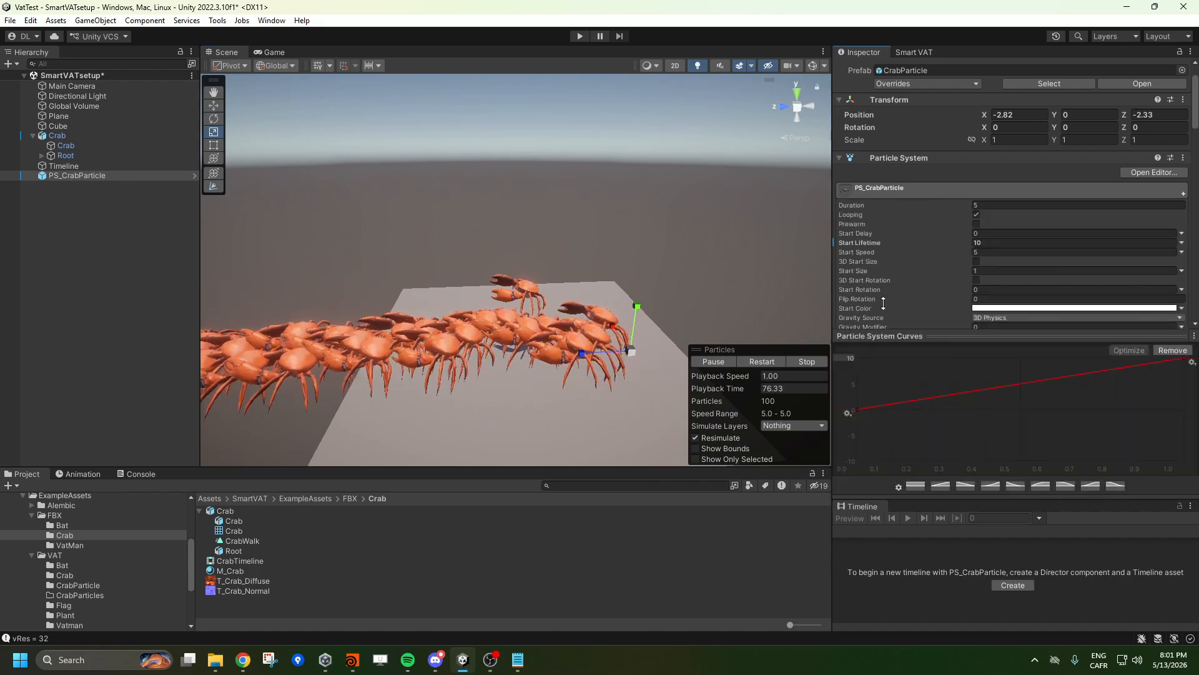
click(884, 194)
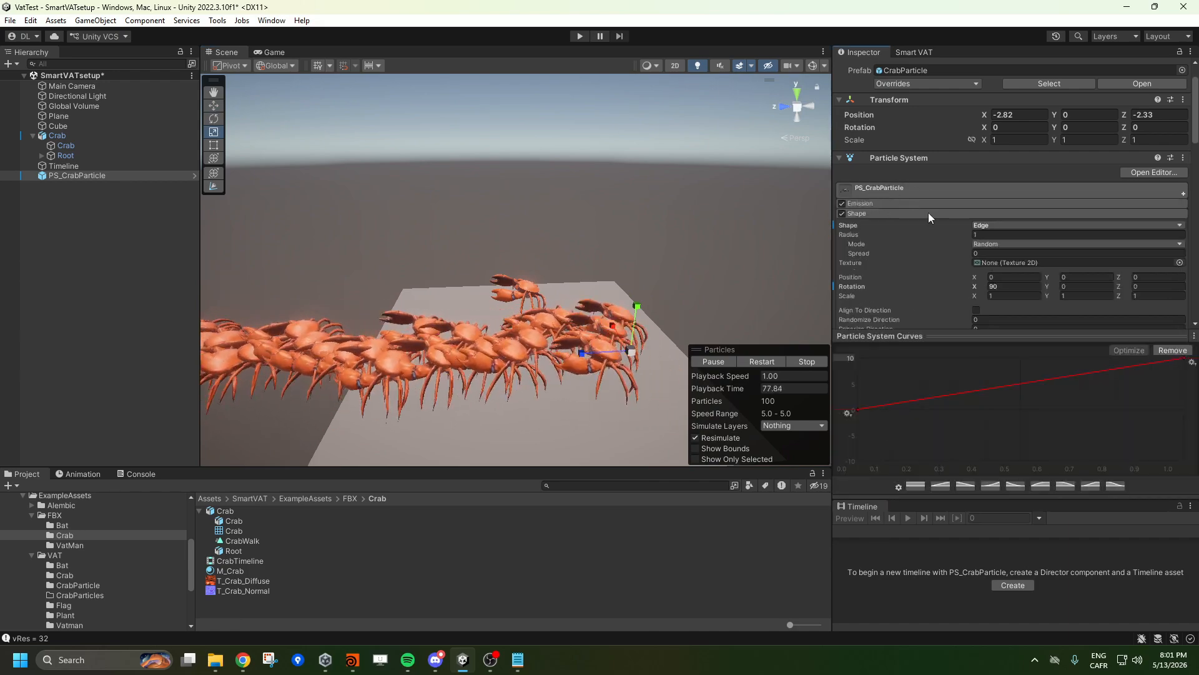
Add the Noise module to PS_CrabParticle, enable Separate Axes and set the Y strength to 0.
click(1183, 194)
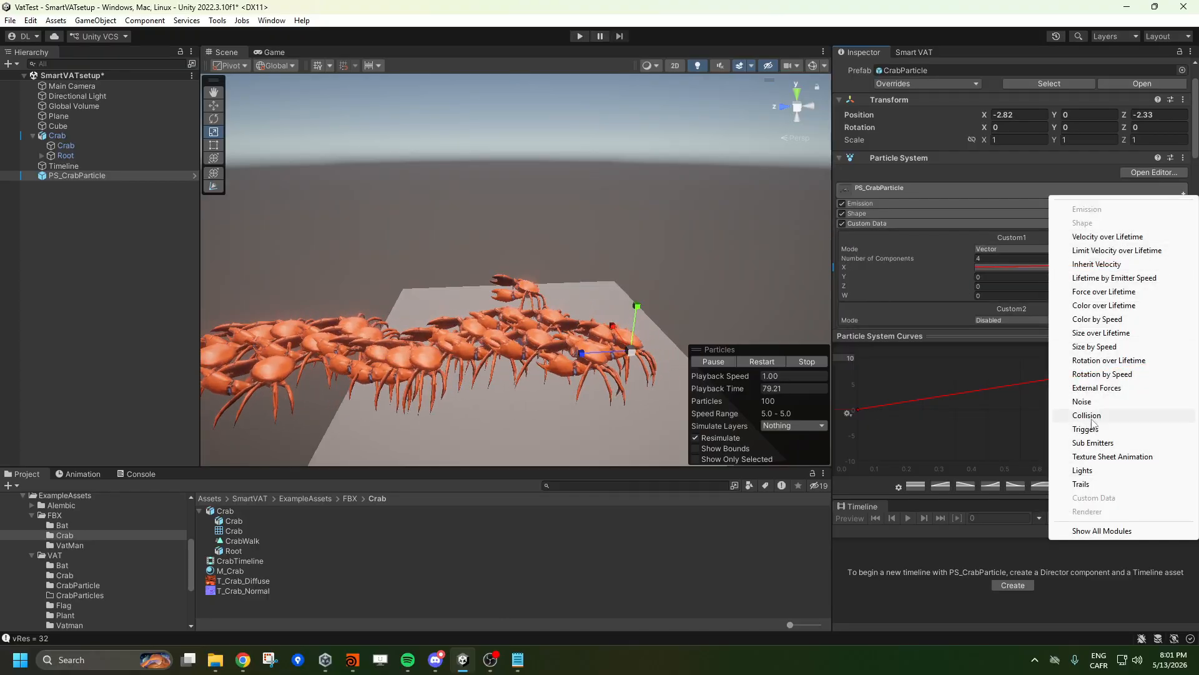
click(1082, 401)
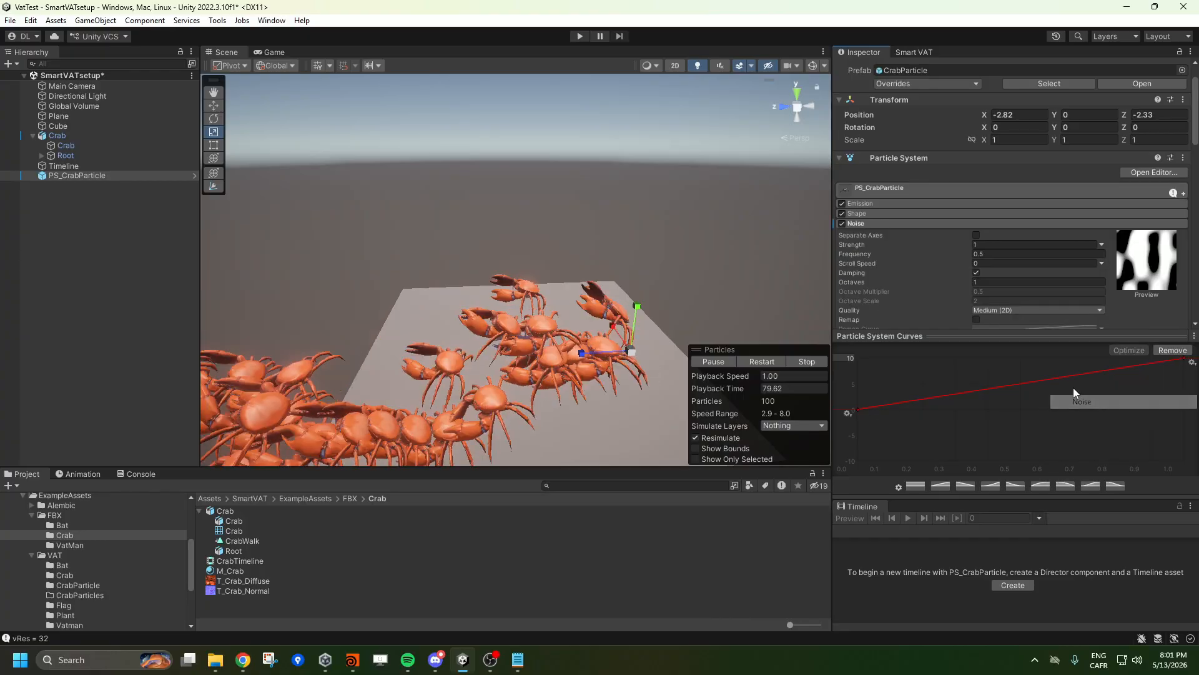
click(999, 254)
click(976, 235)
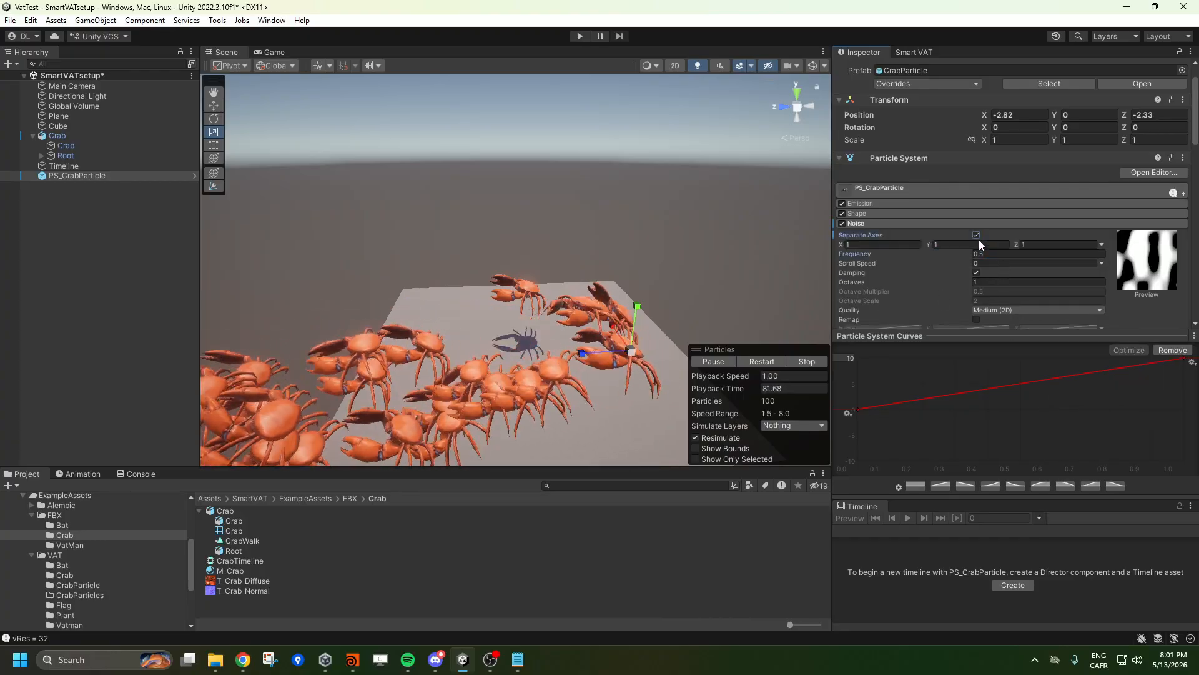
click(971, 244)
text(0)
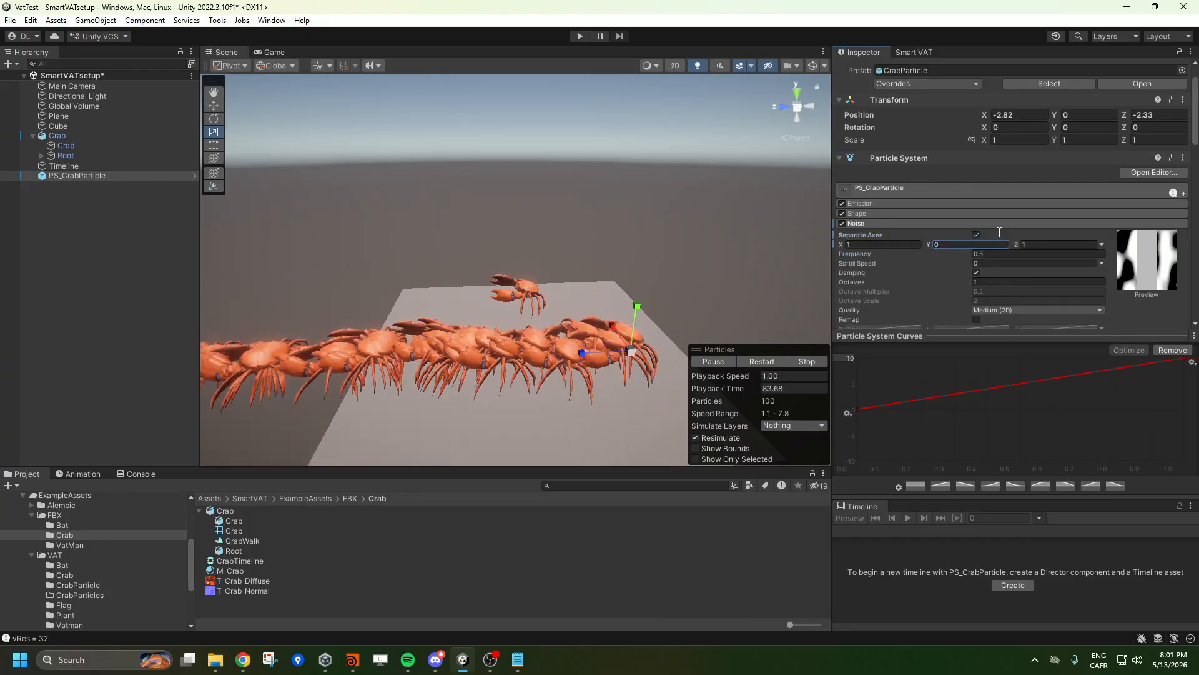
Set the radius of PS_CrabParticle's Edge emission shape to 3.
click(893, 213)
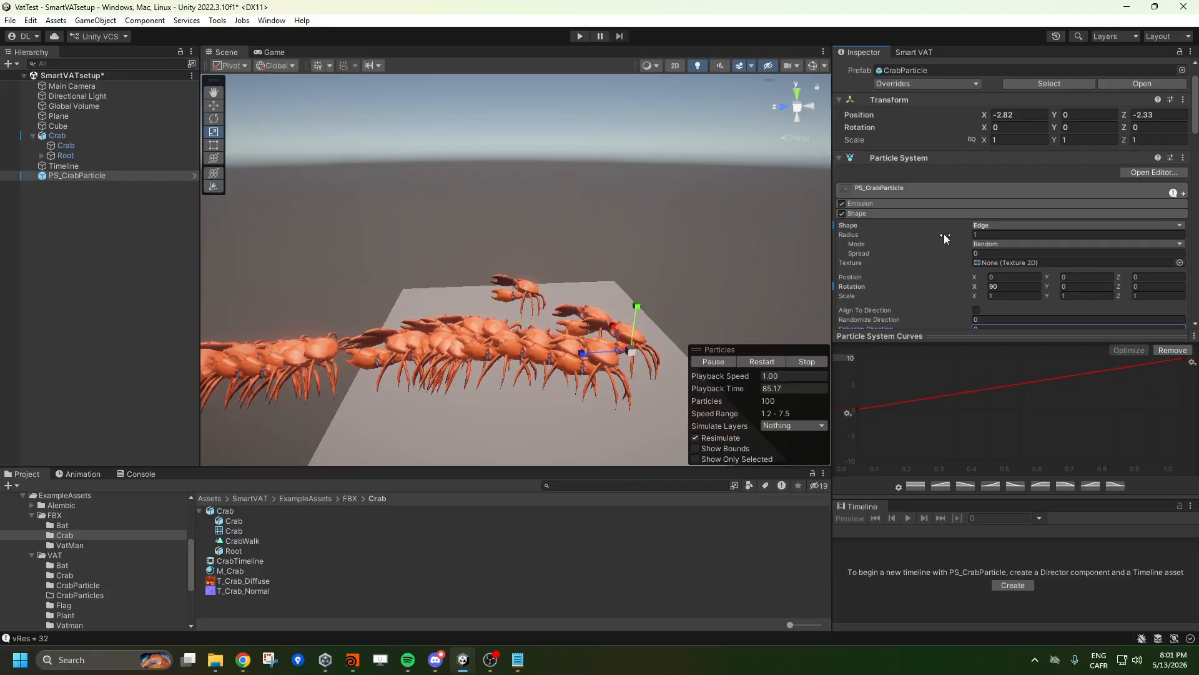
click(1011, 235)
text(3)
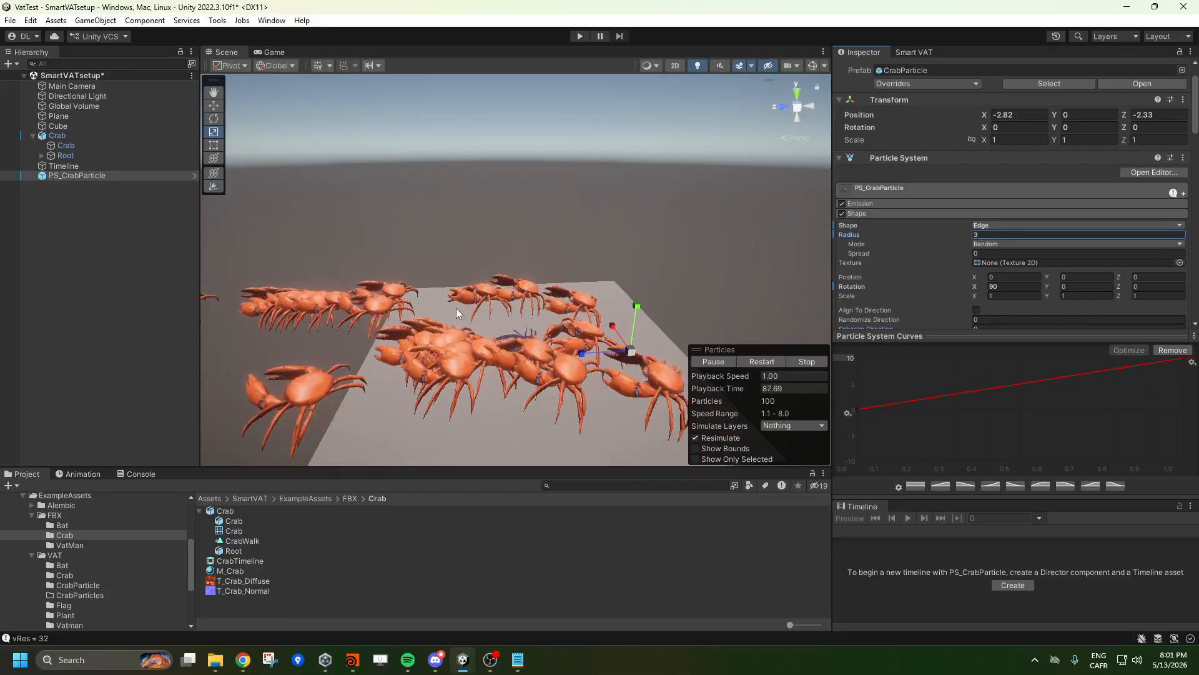
alt+drag(456, 308, 496, 370)
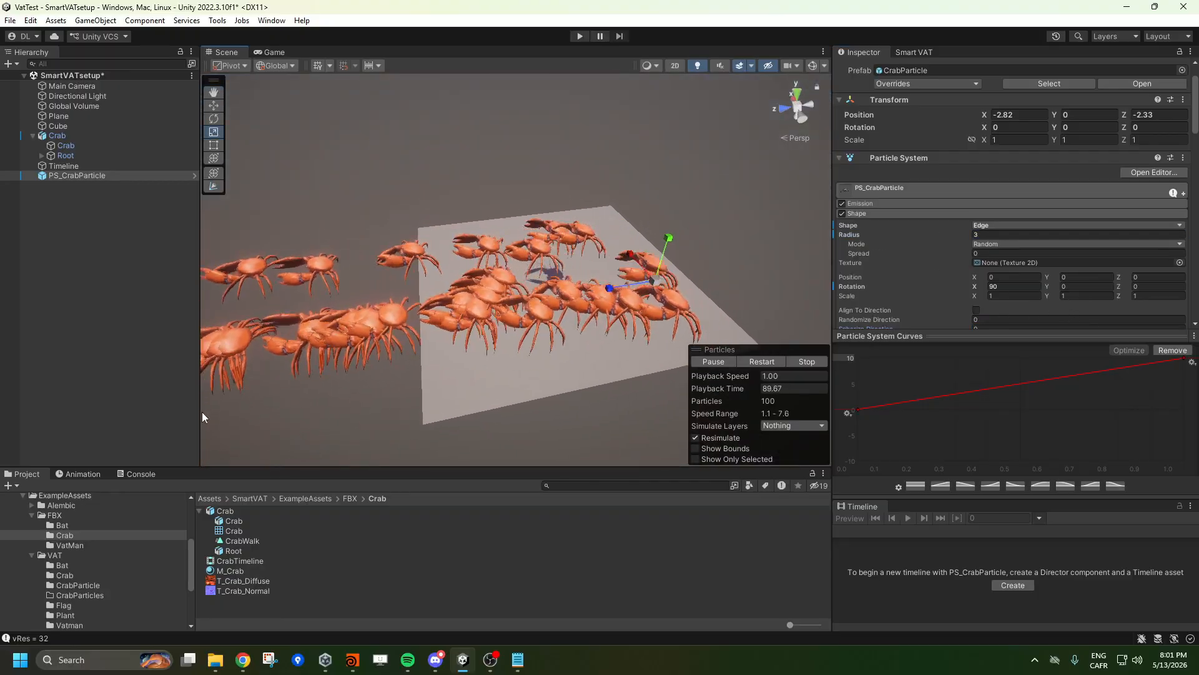
Create a new cube as a large floor under the crabs, with X position 0 and a horizontal scale of 20.
right_click(95, 263)
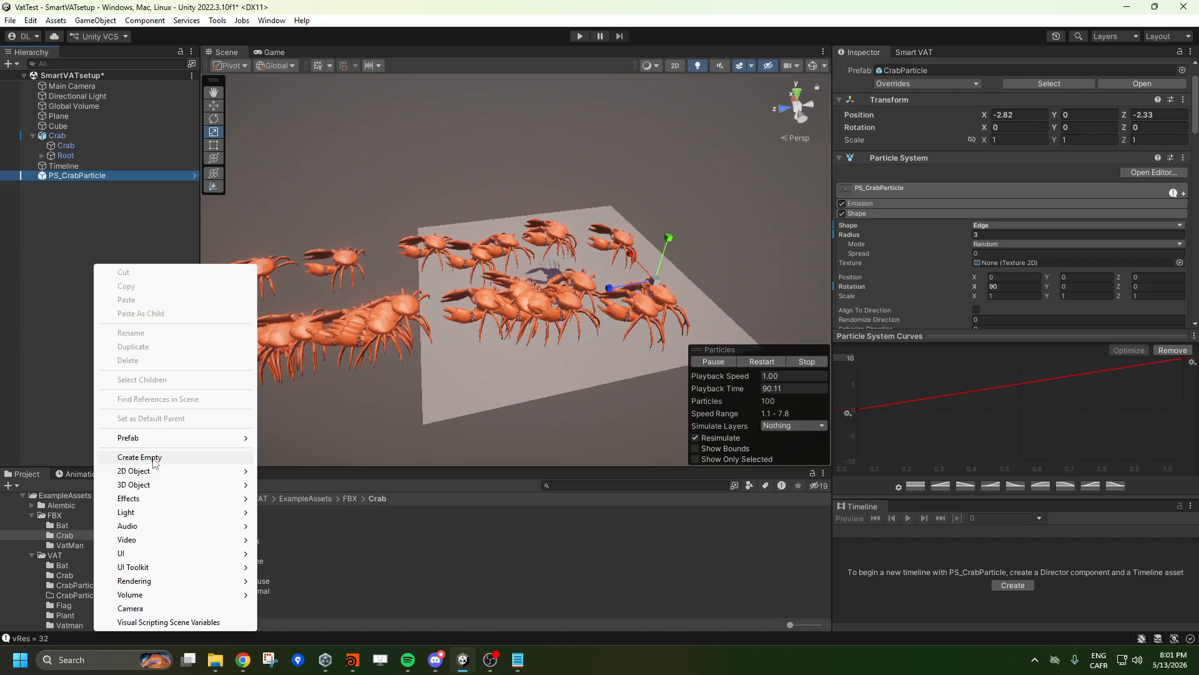
mouse_move(150, 487)
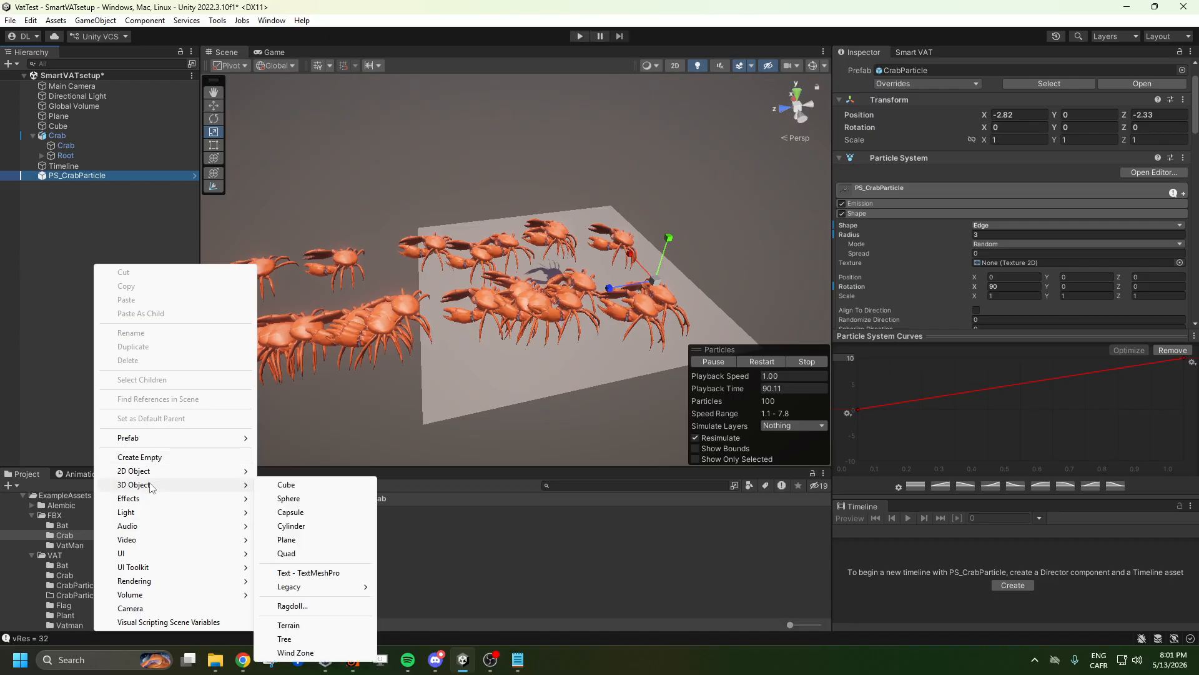
click(287, 486)
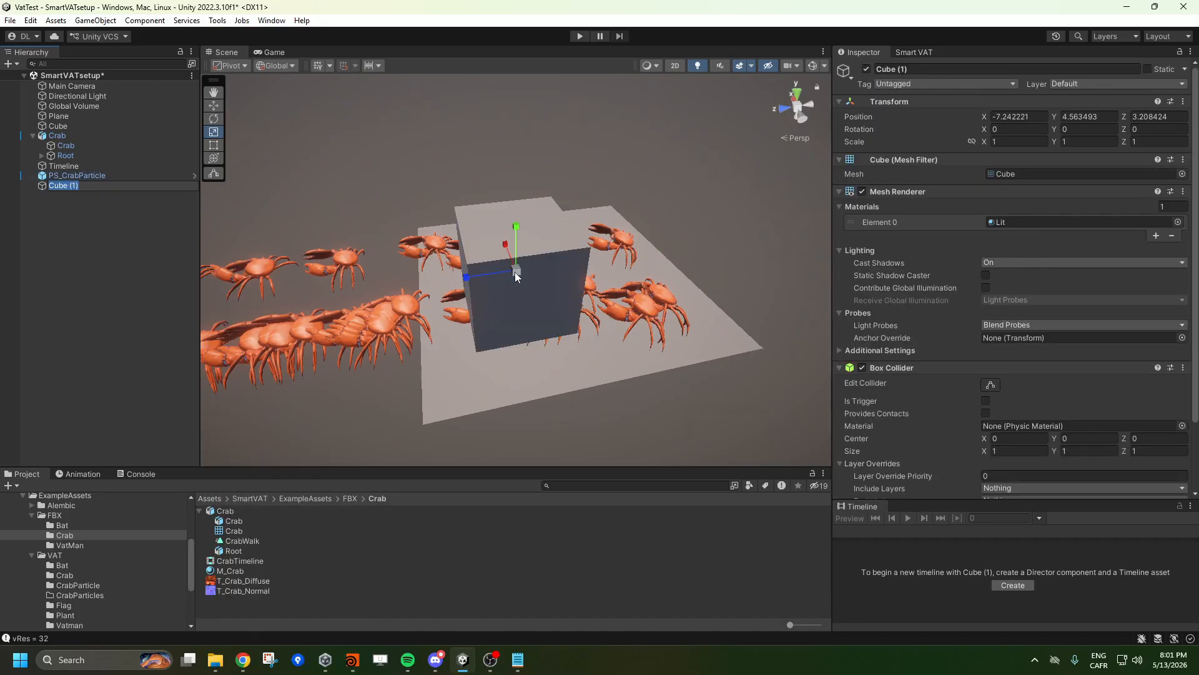
drag(516, 271, 563, 327)
key(w)
click(1024, 117)
text(0)
click(1156, 142)
text(20)
Set PS_CrabParticle's Gravity Modifier to 1.
click(77, 175)
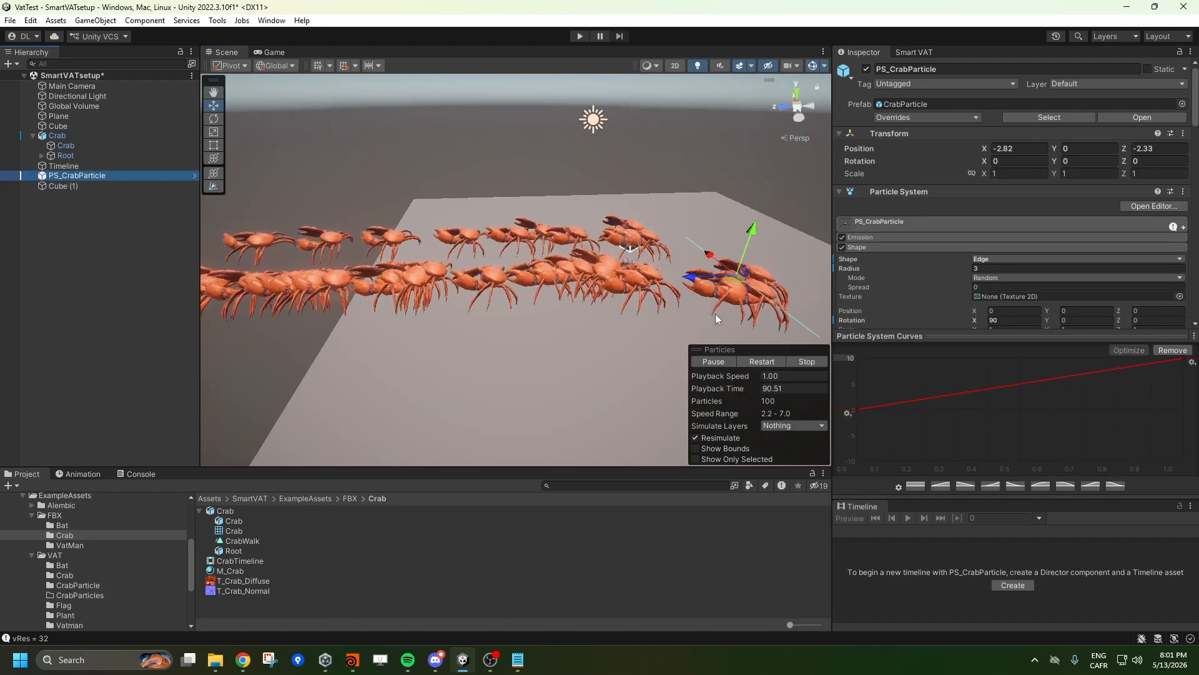
click(920, 339)
click(988, 361)
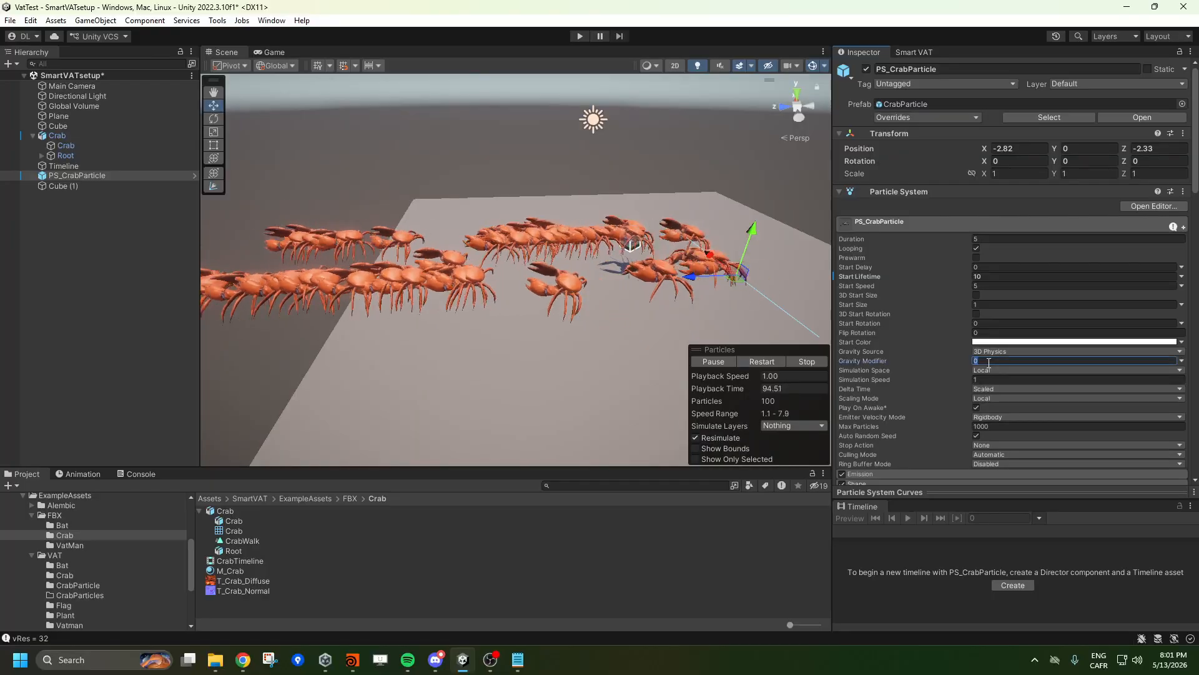
text(1)
right_drag(610, 324, 651, 330)
Add the Collision module to PS_CrabParticle, with Type set to World and Bounce set to 0.
click(1103, 221)
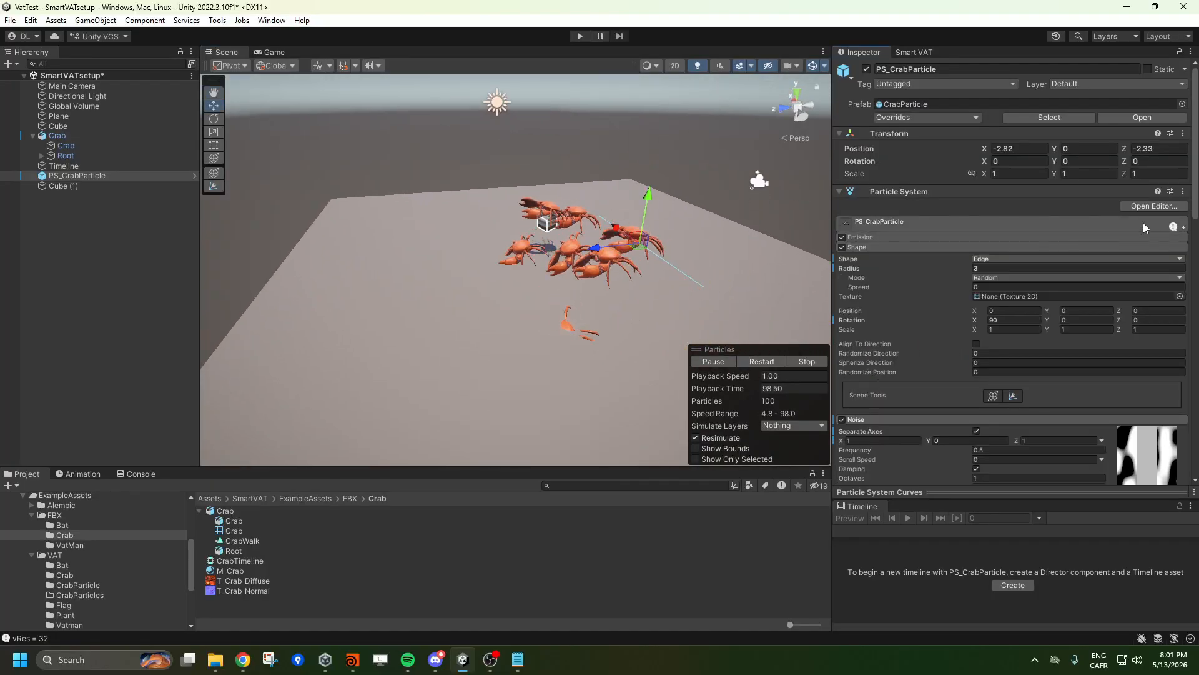
click(1182, 229)
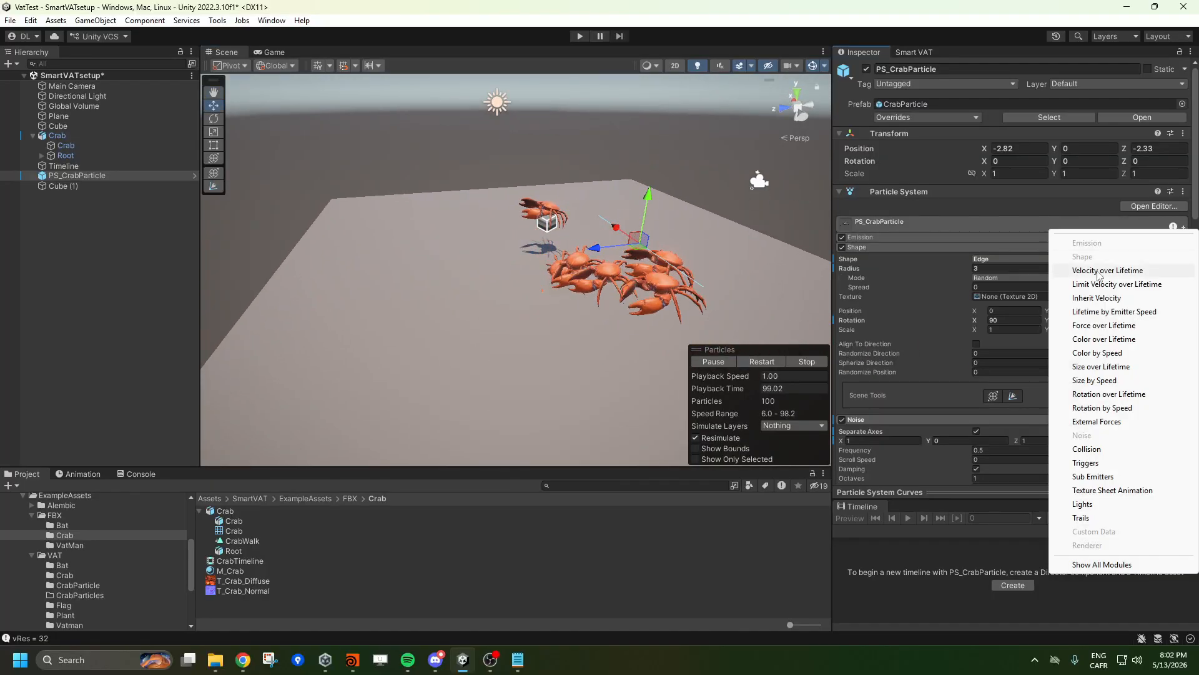
click(1124, 450)
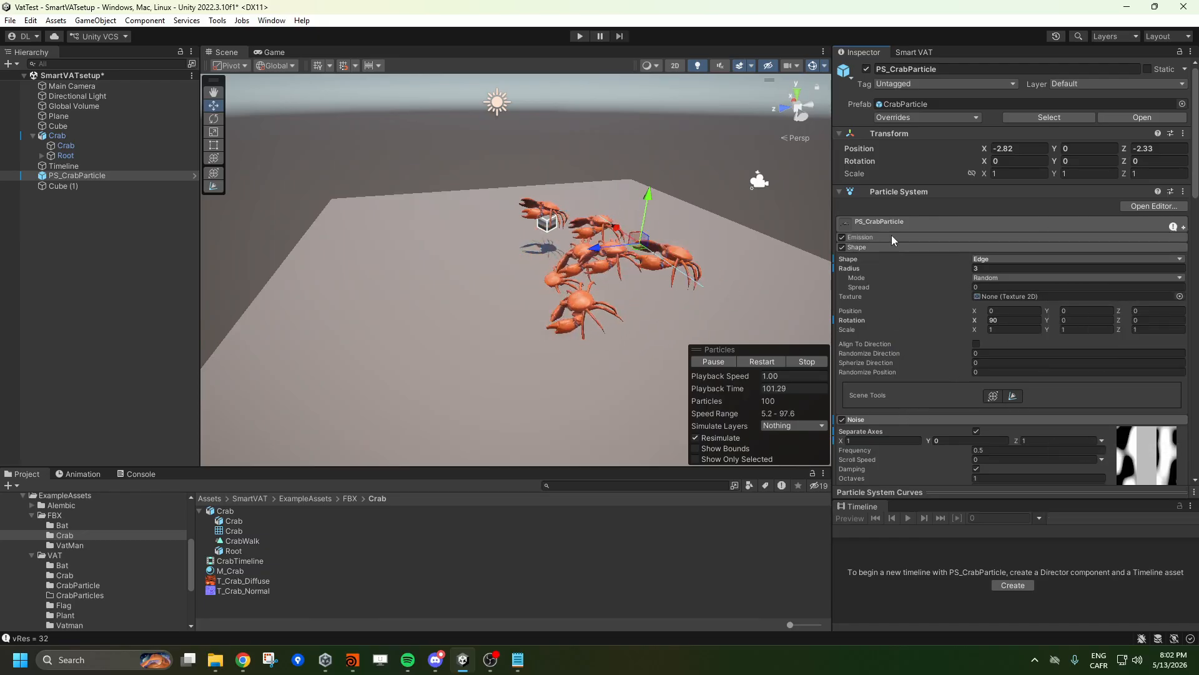
click(872, 249)
click(869, 259)
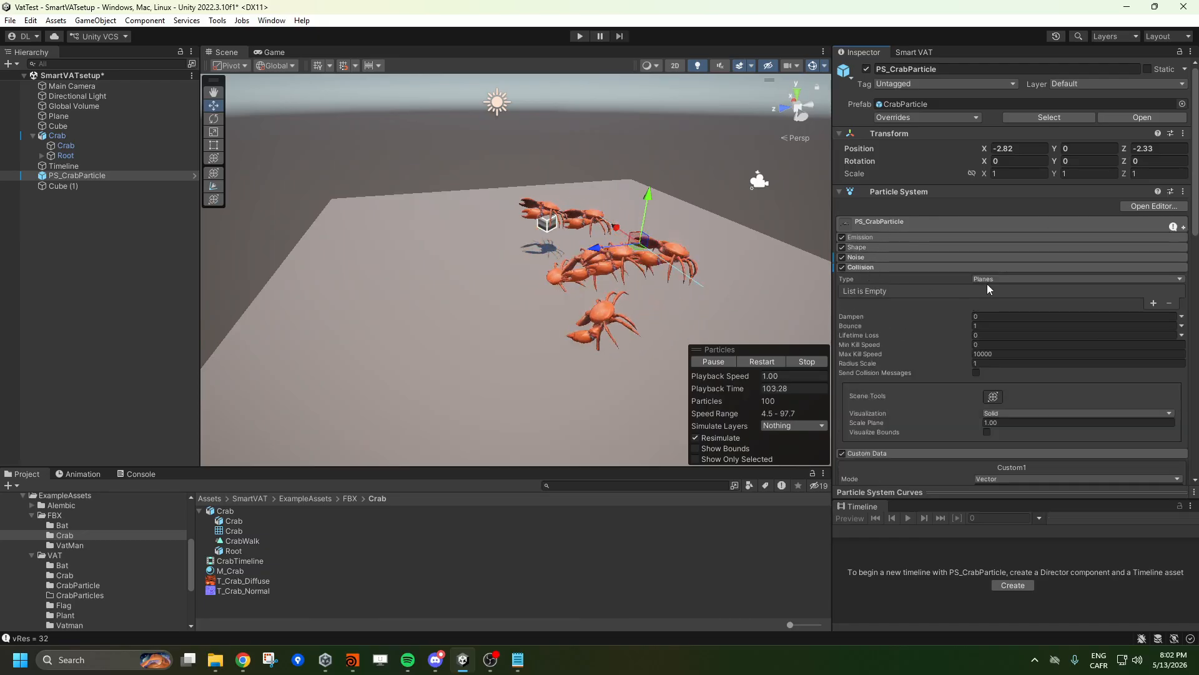
click(1004, 308)
mouse_move(535, 268)
right_down()
mouse_move(498, 224)
mouse_move(519, 265)
mouse_move(541, 276)
right_up()
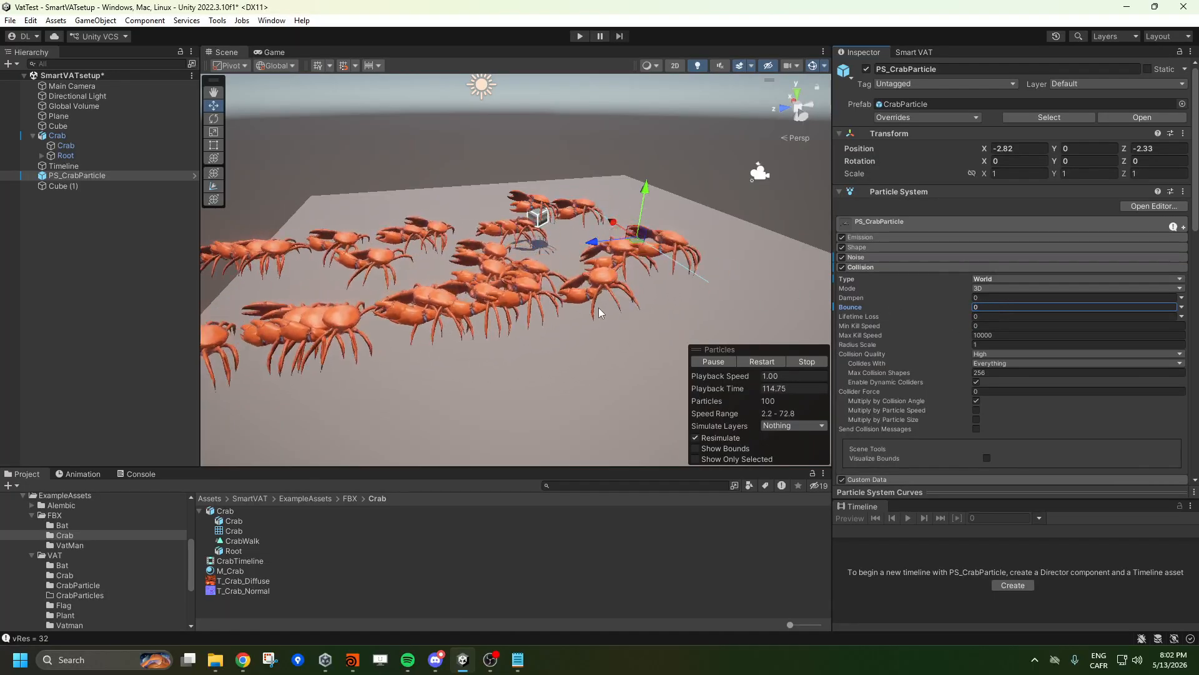
right_drag(629, 310, 801, 383)
key(e)
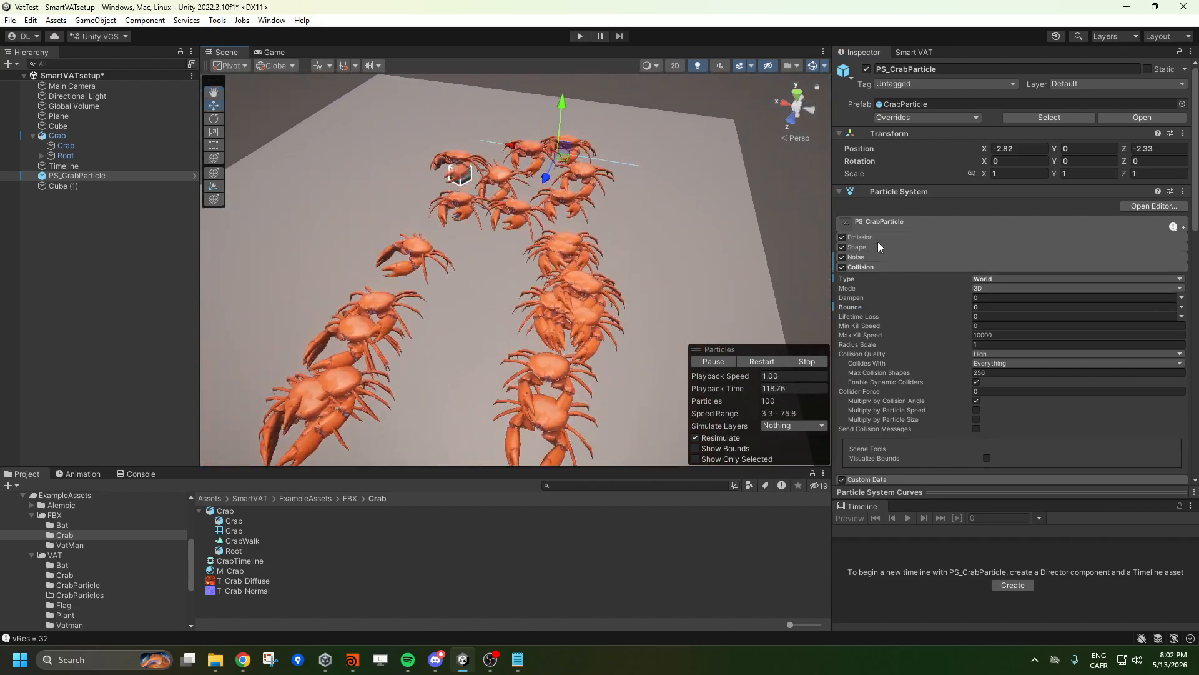
Switch the Edge shape's emission mode from Random to Loop and set its Speed to 12.
click(879, 247)
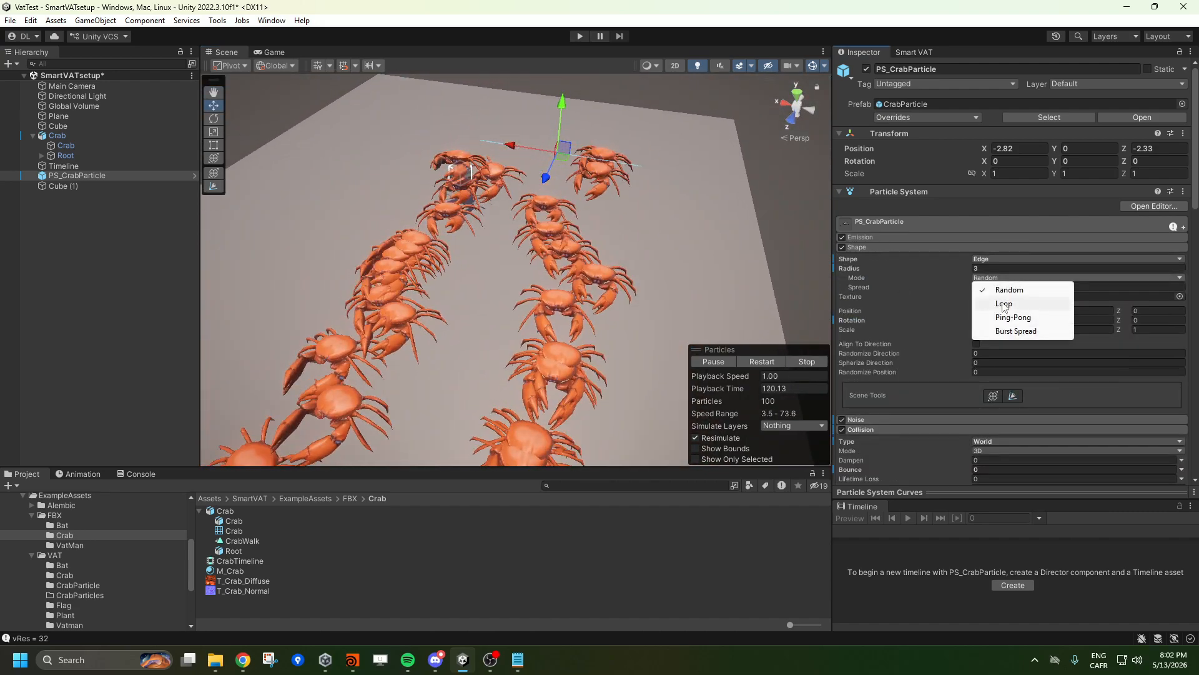
click(1004, 304)
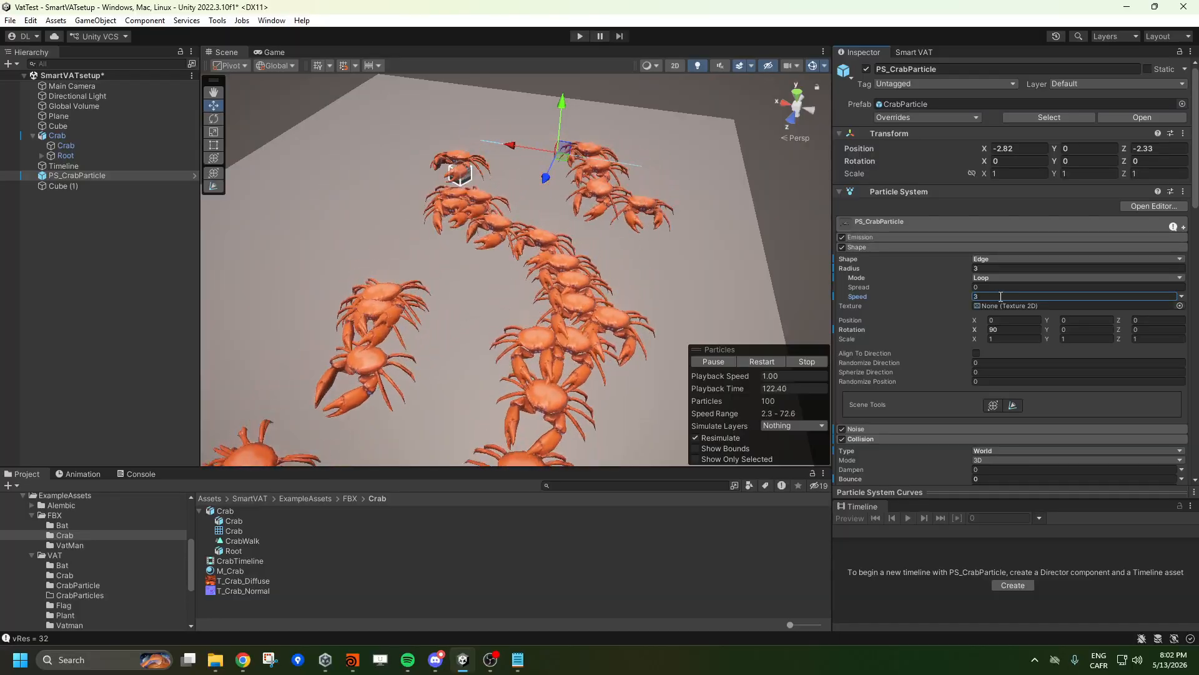
text(6)
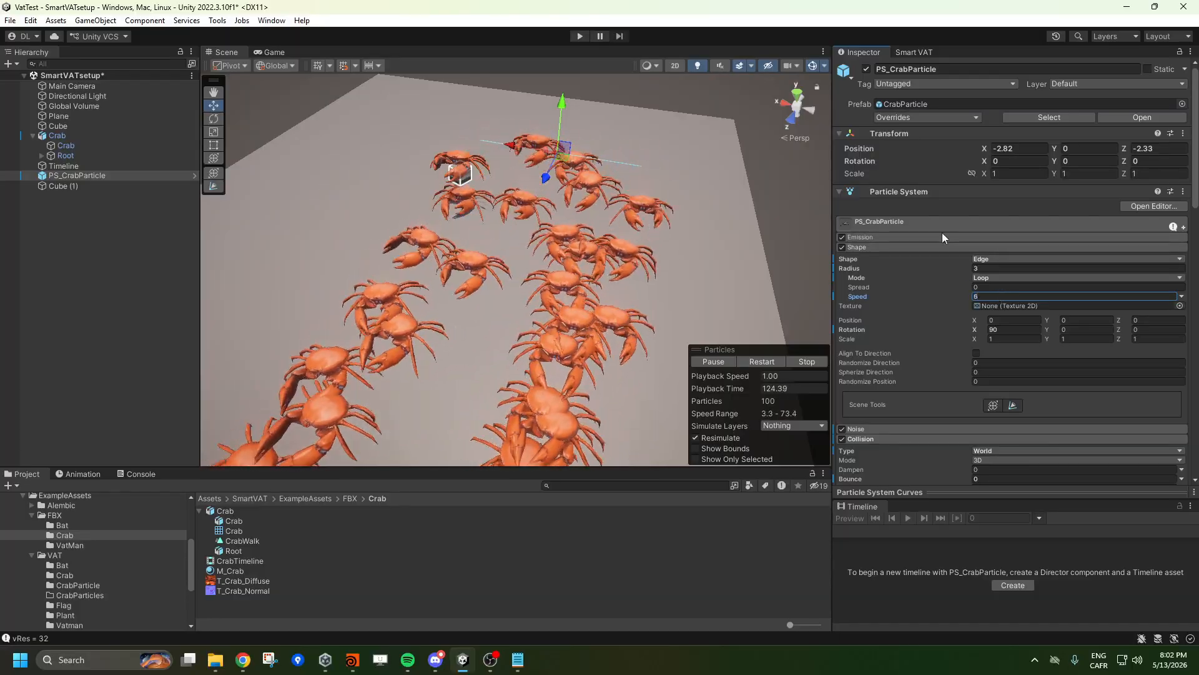
double_click(985, 298)
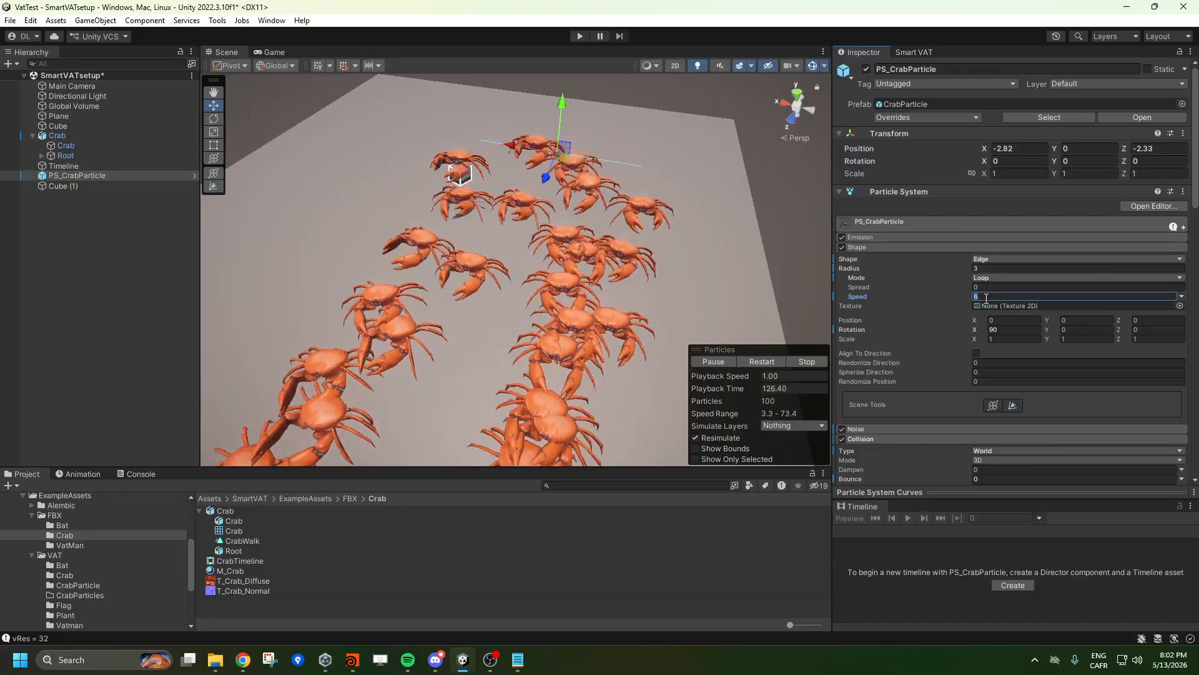
text(12)
Randomize PS_CrabParticle's Start Size between 0.3 and 1, and set its Start Speed to 4.
click(912, 222)
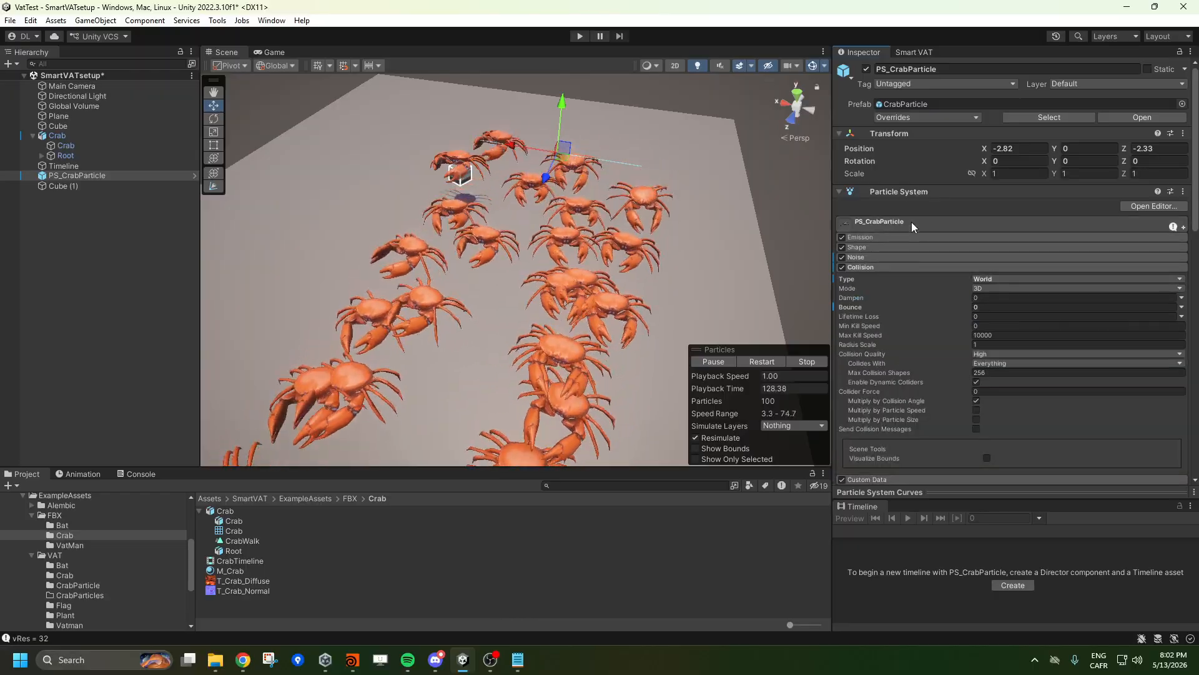
right_drag(651, 235, 622, 238)
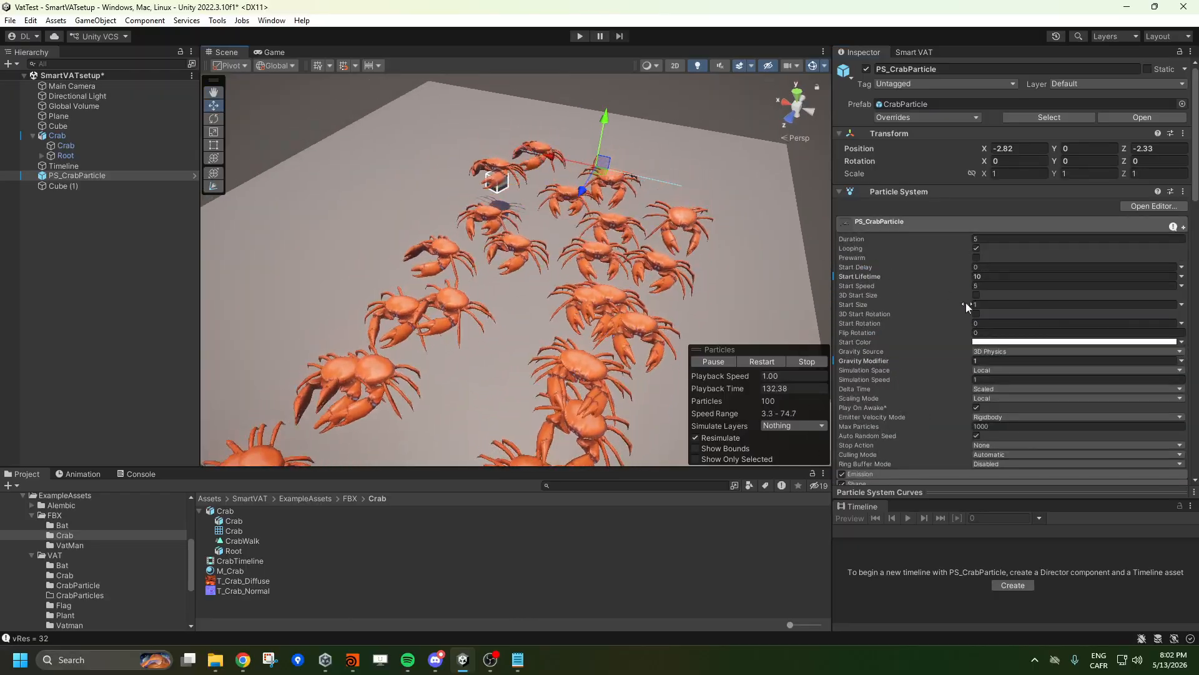
click(1181, 305)
click(1072, 345)
click(1020, 305)
text(0.3)
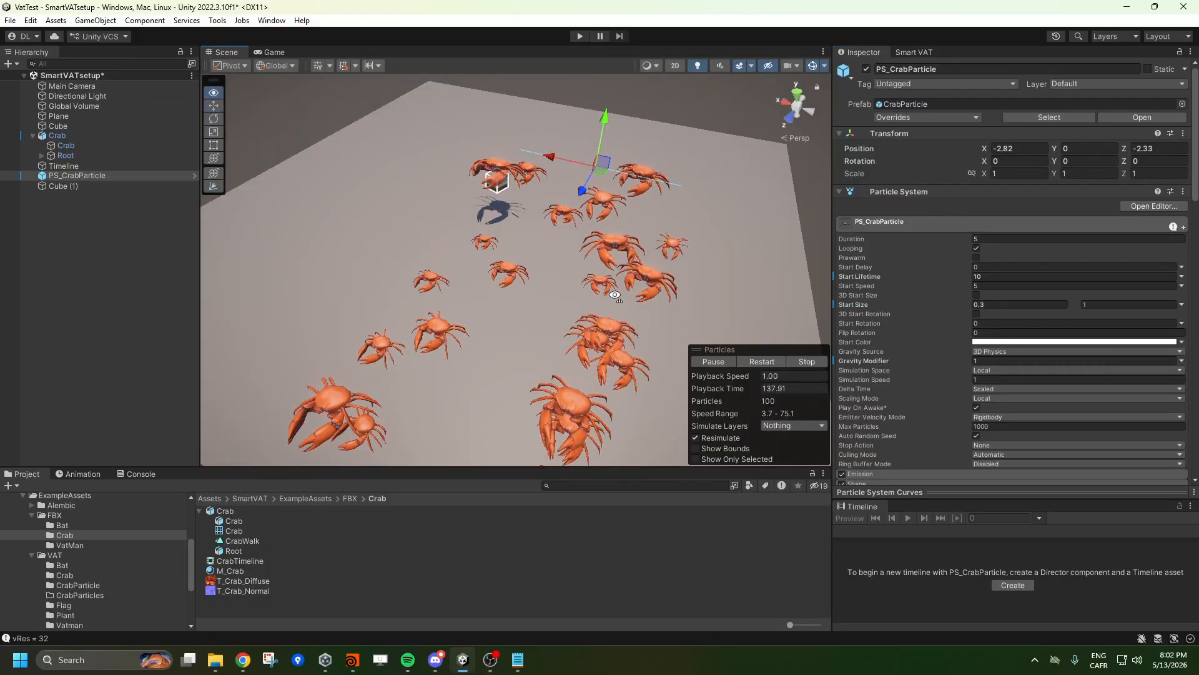
alt+drag(609, 275, 534, 270)
right_drag(534, 269, 419, 247)
click(994, 287)
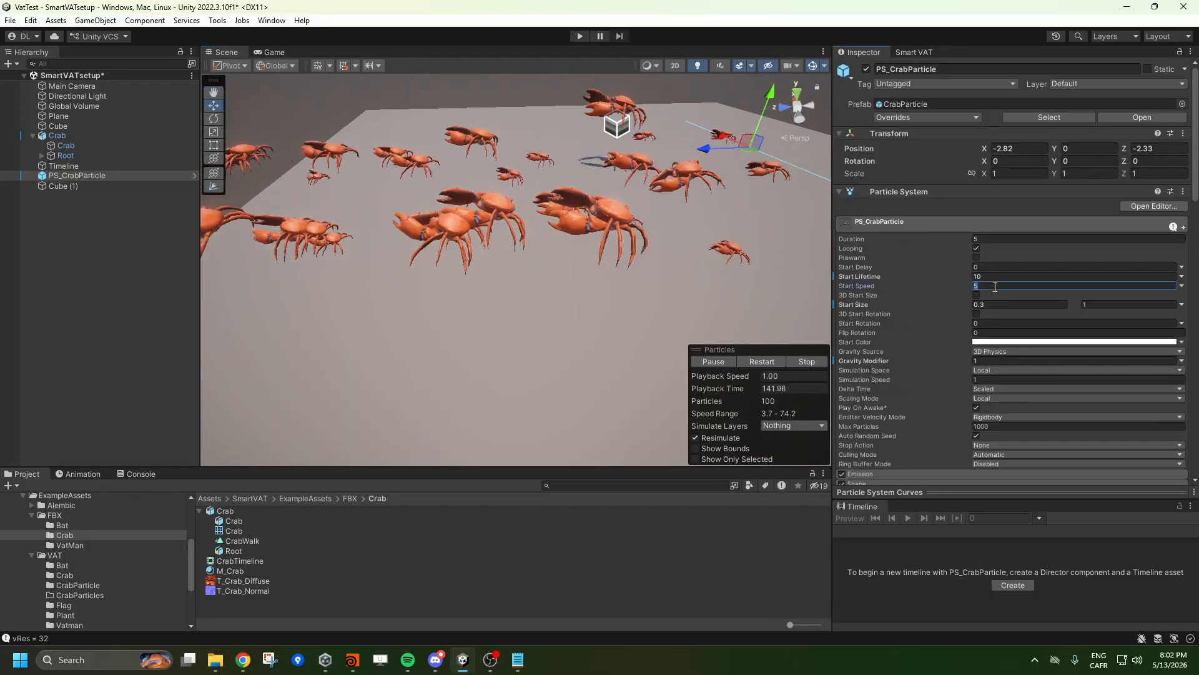
text(4)
click(886, 223)
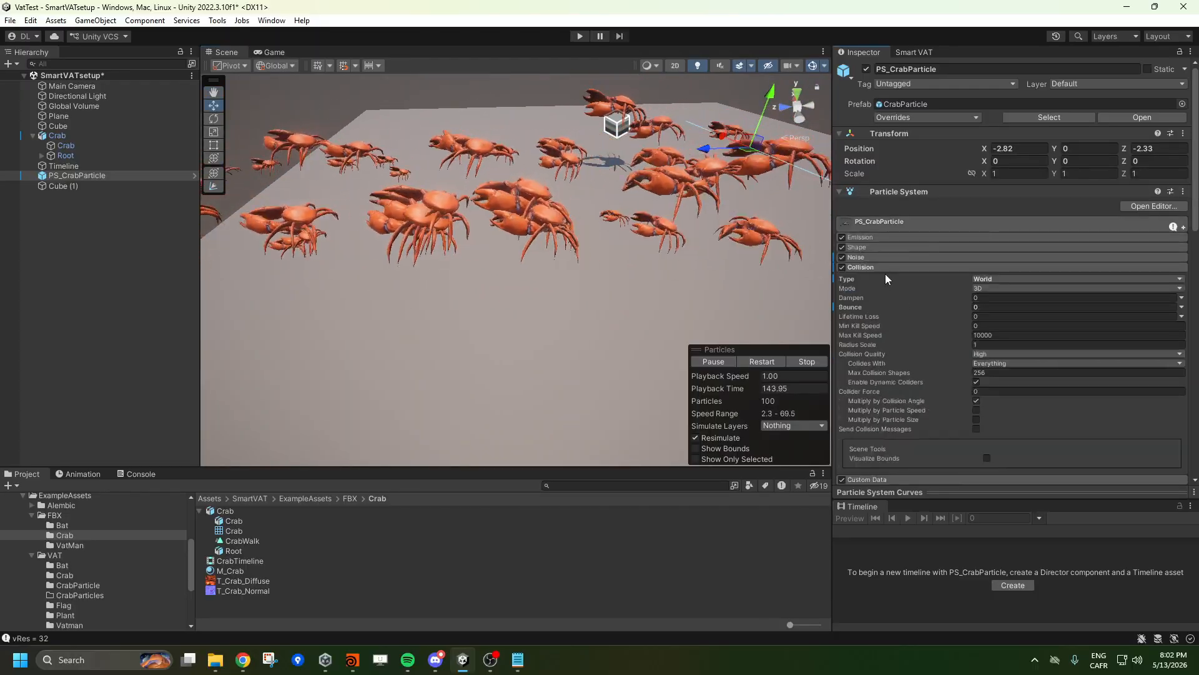
Set the maximum of PS_CrabParticle's Custom1 X curve to 30 to speed up the walk animation.
click(880, 275)
click(985, 329)
click(984, 323)
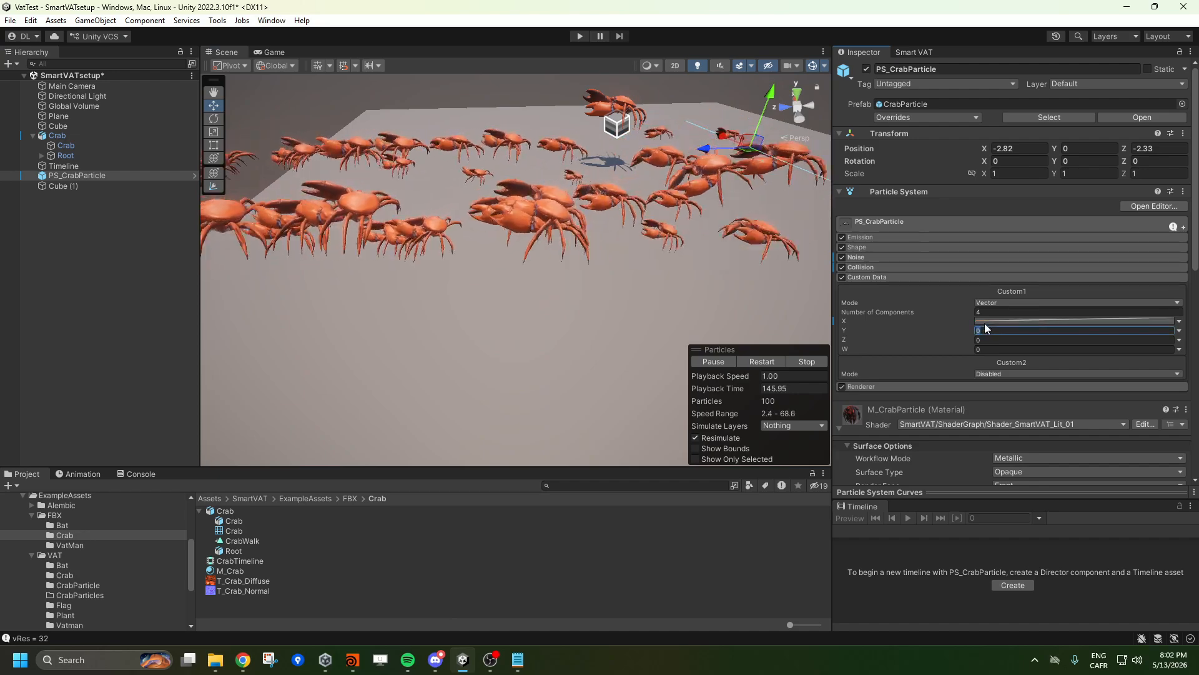
click(984, 321)
click(894, 495)
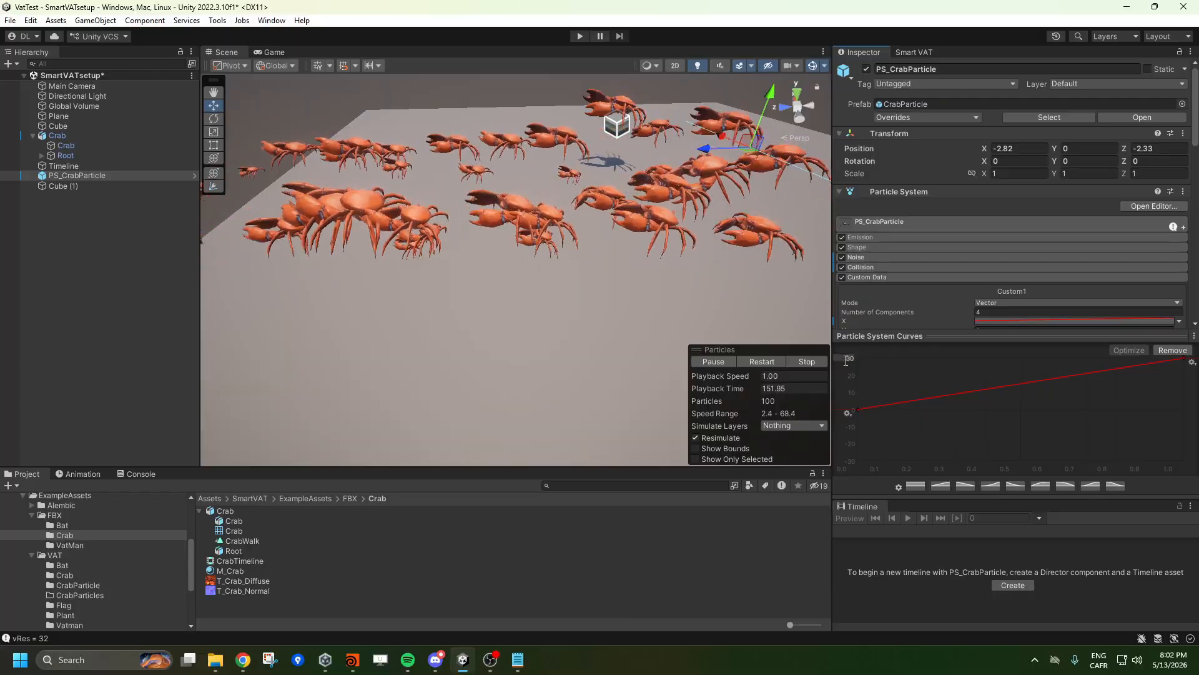
right_drag(494, 315, 571, 387)
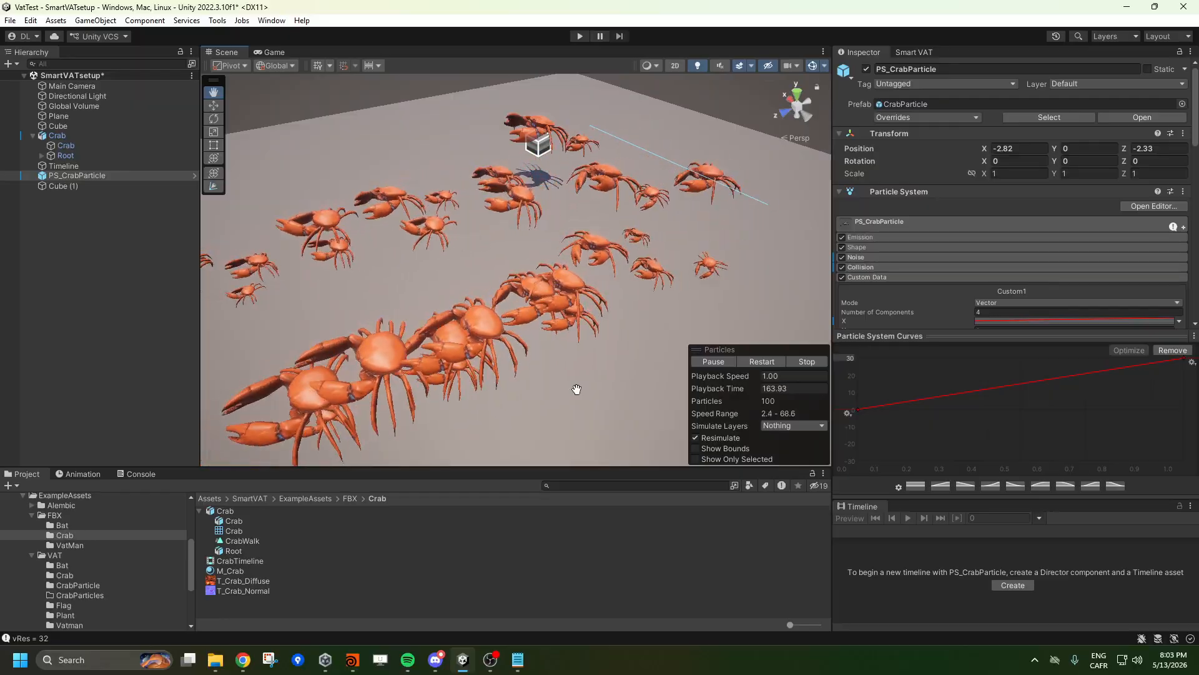